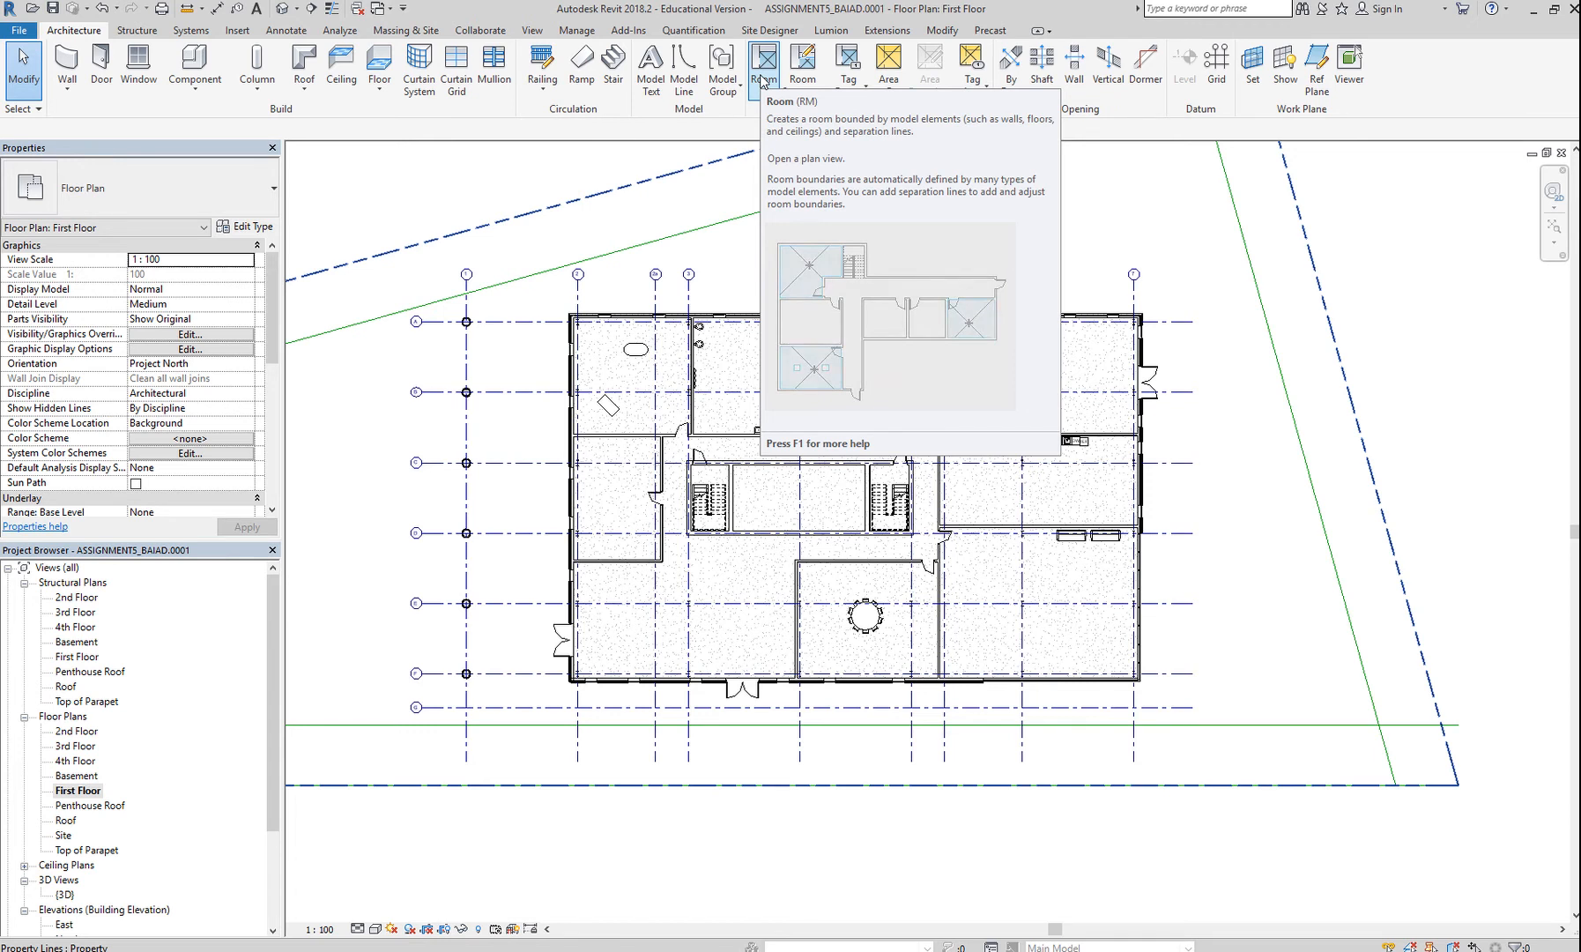
{"action": "left_click", "coordinate": [763, 70]}
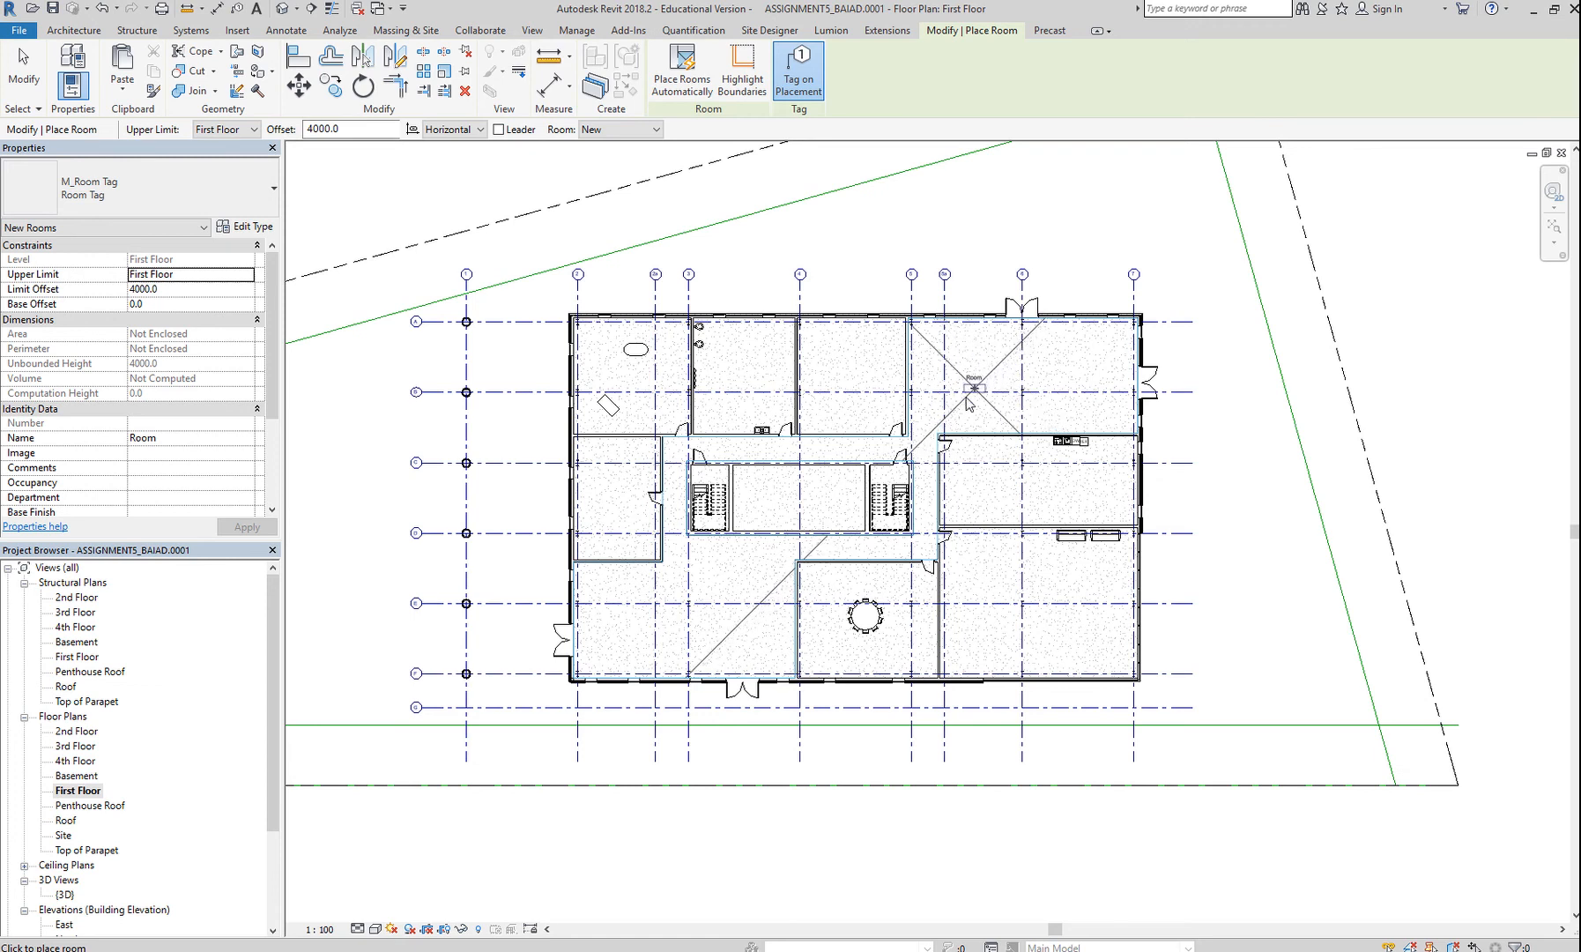
{"action": "scroll", "coordinate": [925, 430], "scroll_direction": "up", "scroll_amount": 5}
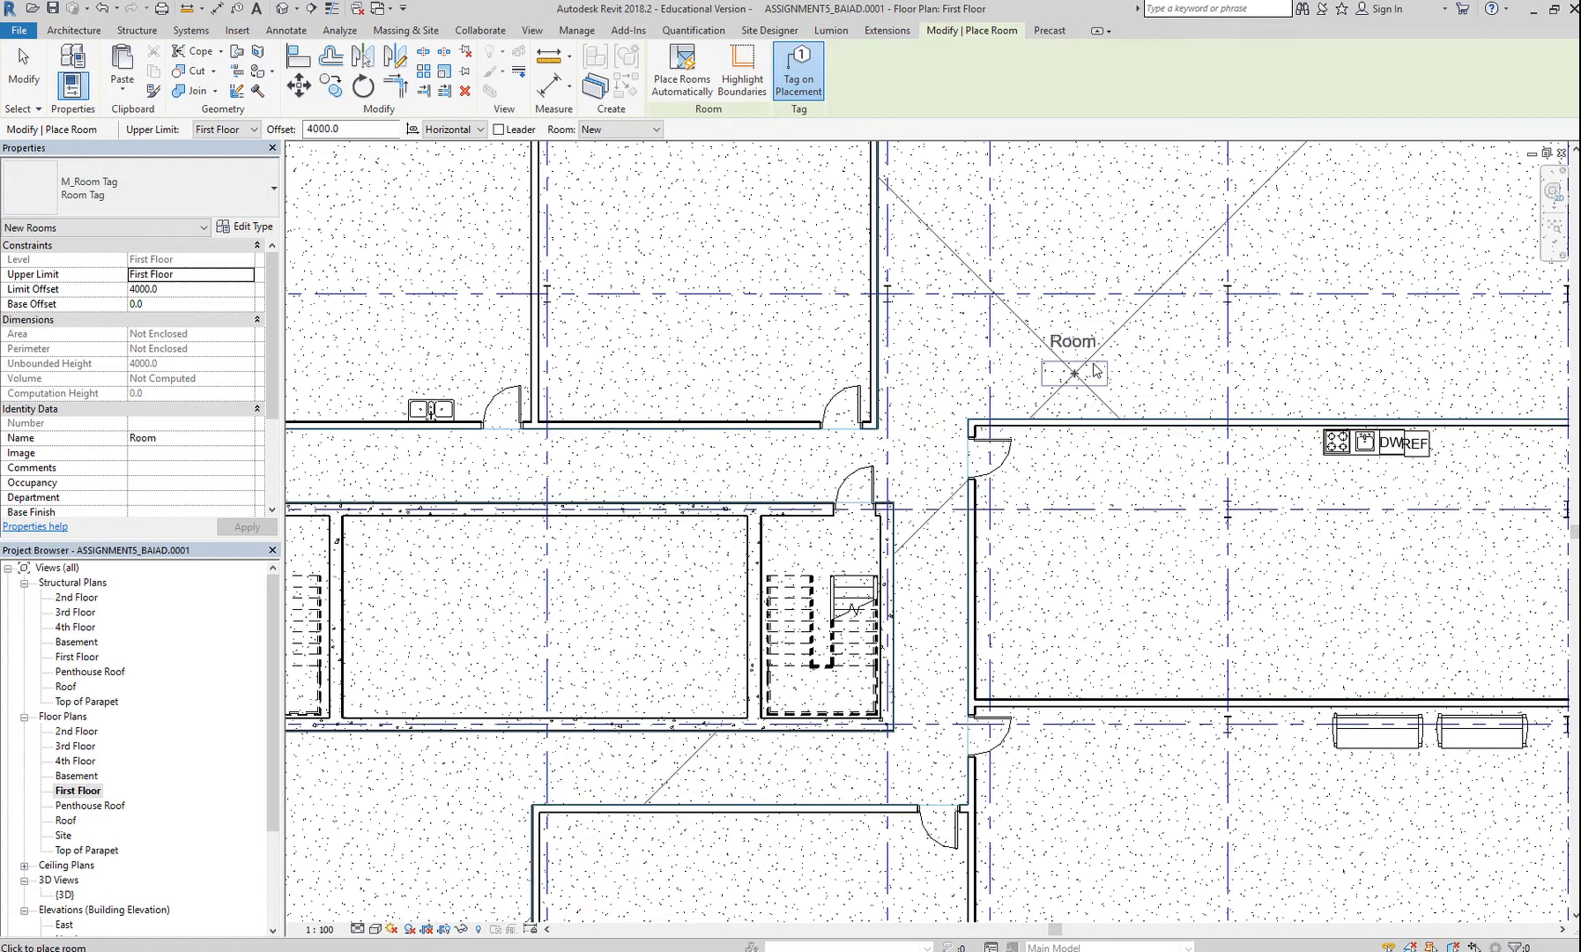
{"action": "scroll", "coordinate": [1115, 351], "scroll_direction": "down", "scroll_amount": 5}
{"action": "scroll", "coordinate": [1115, 351], "scroll_direction": "down", "scroll_amount": 2}
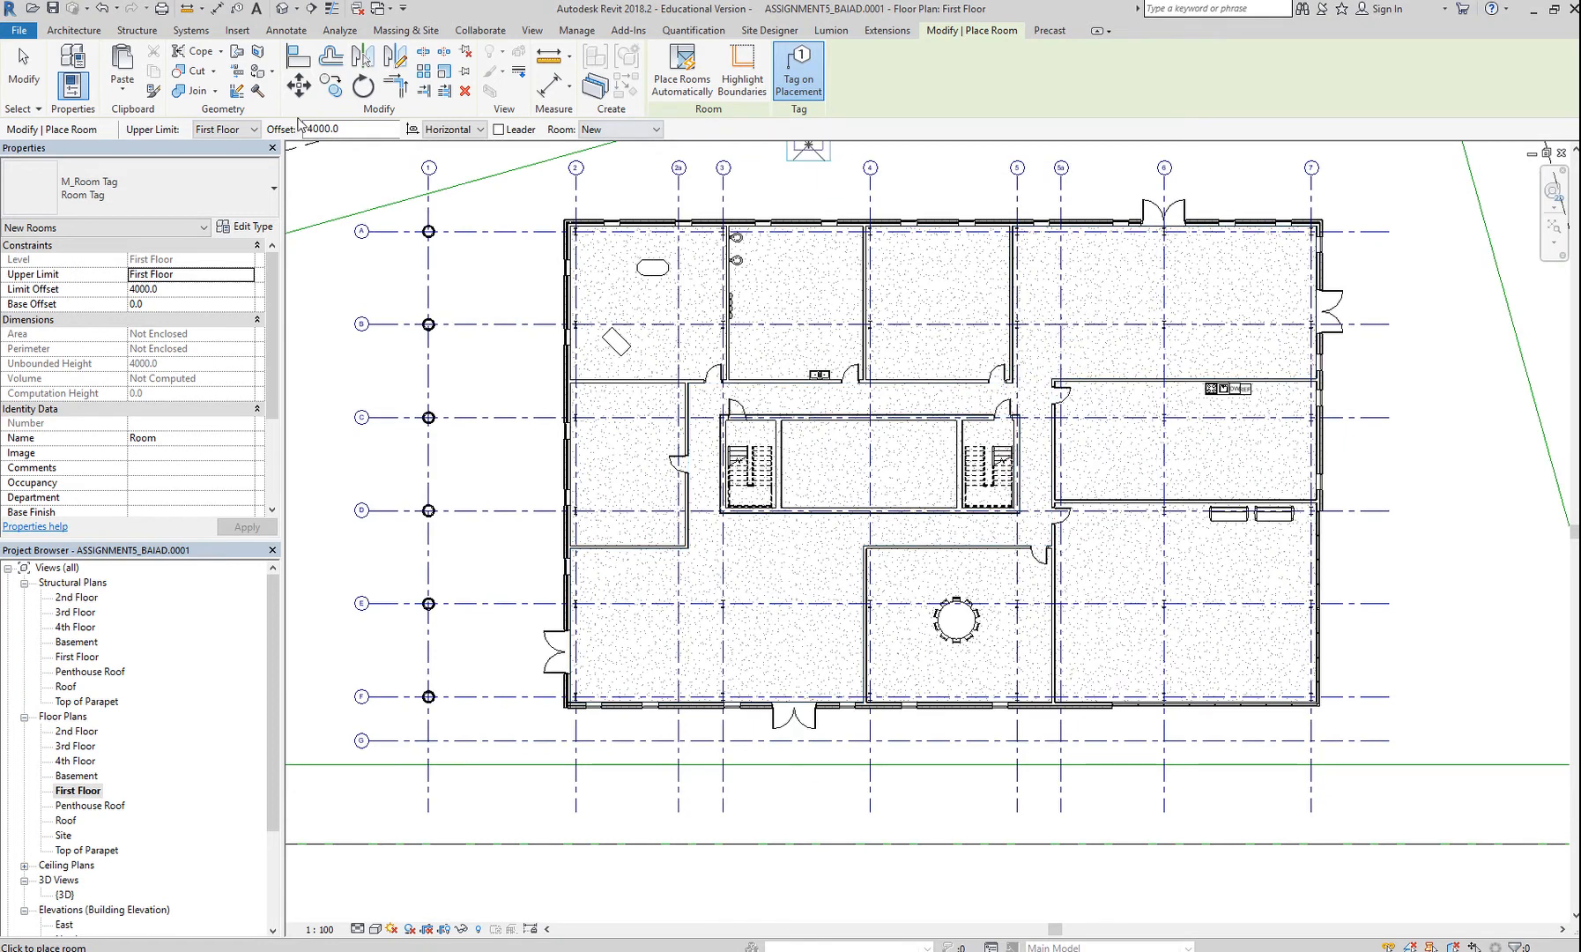
{"action": "left_click", "coordinate": [24, 71]}
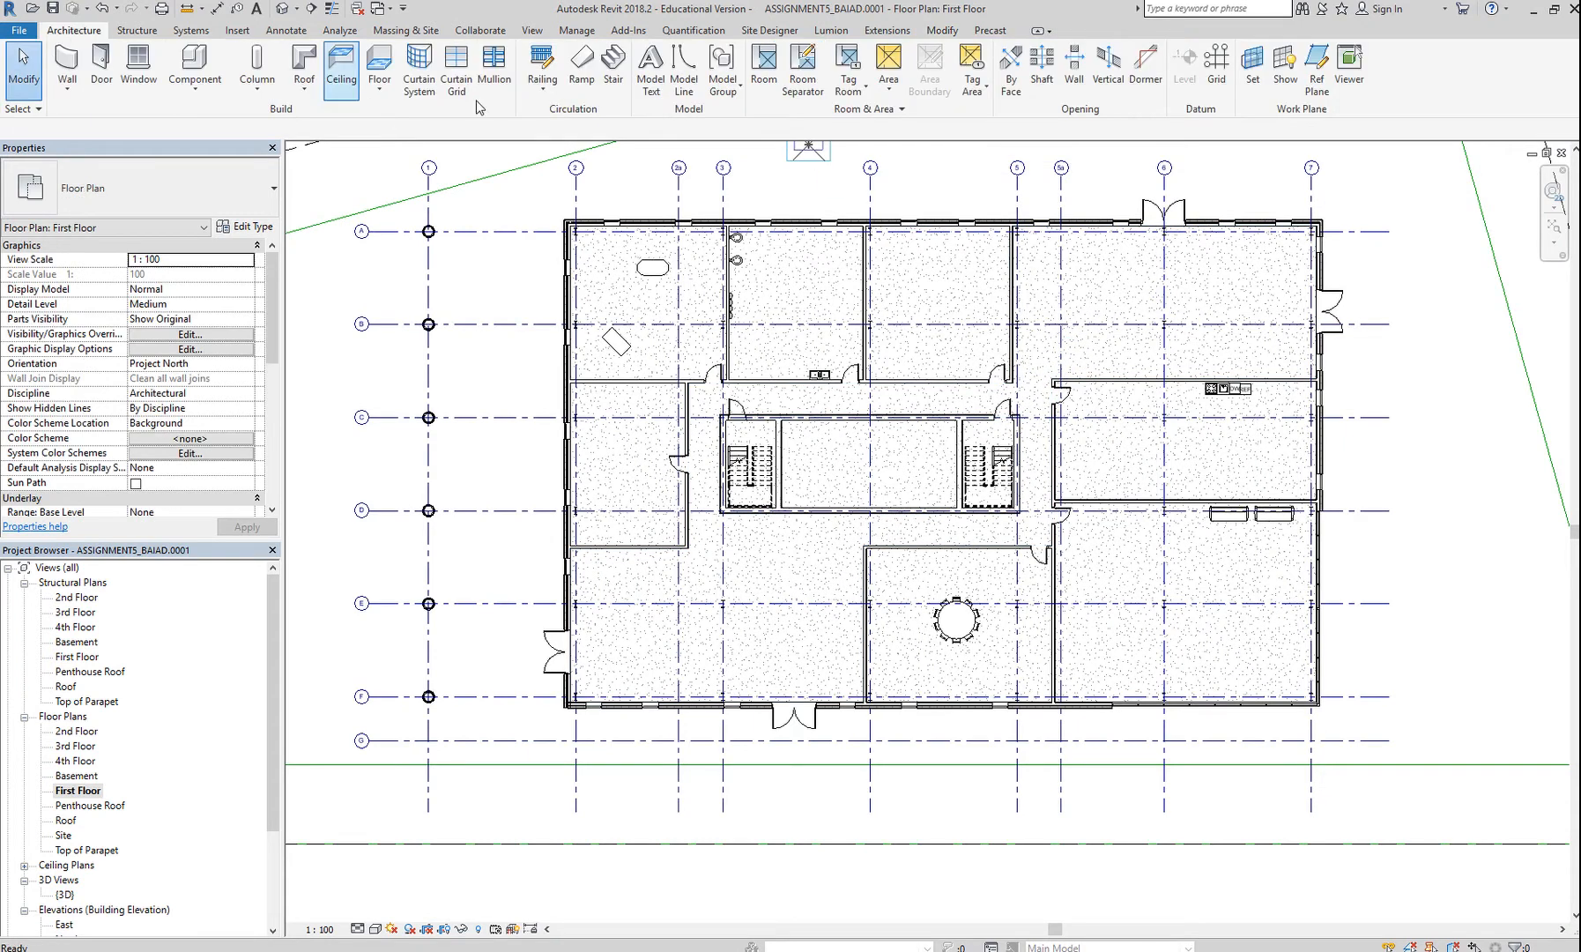
Draw a room separation line about 2200 mm long across the opening between the wall corners near grids 5 and 5a, closing the upper-right space.
{"action": "left_click", "coordinate": [803, 69]}
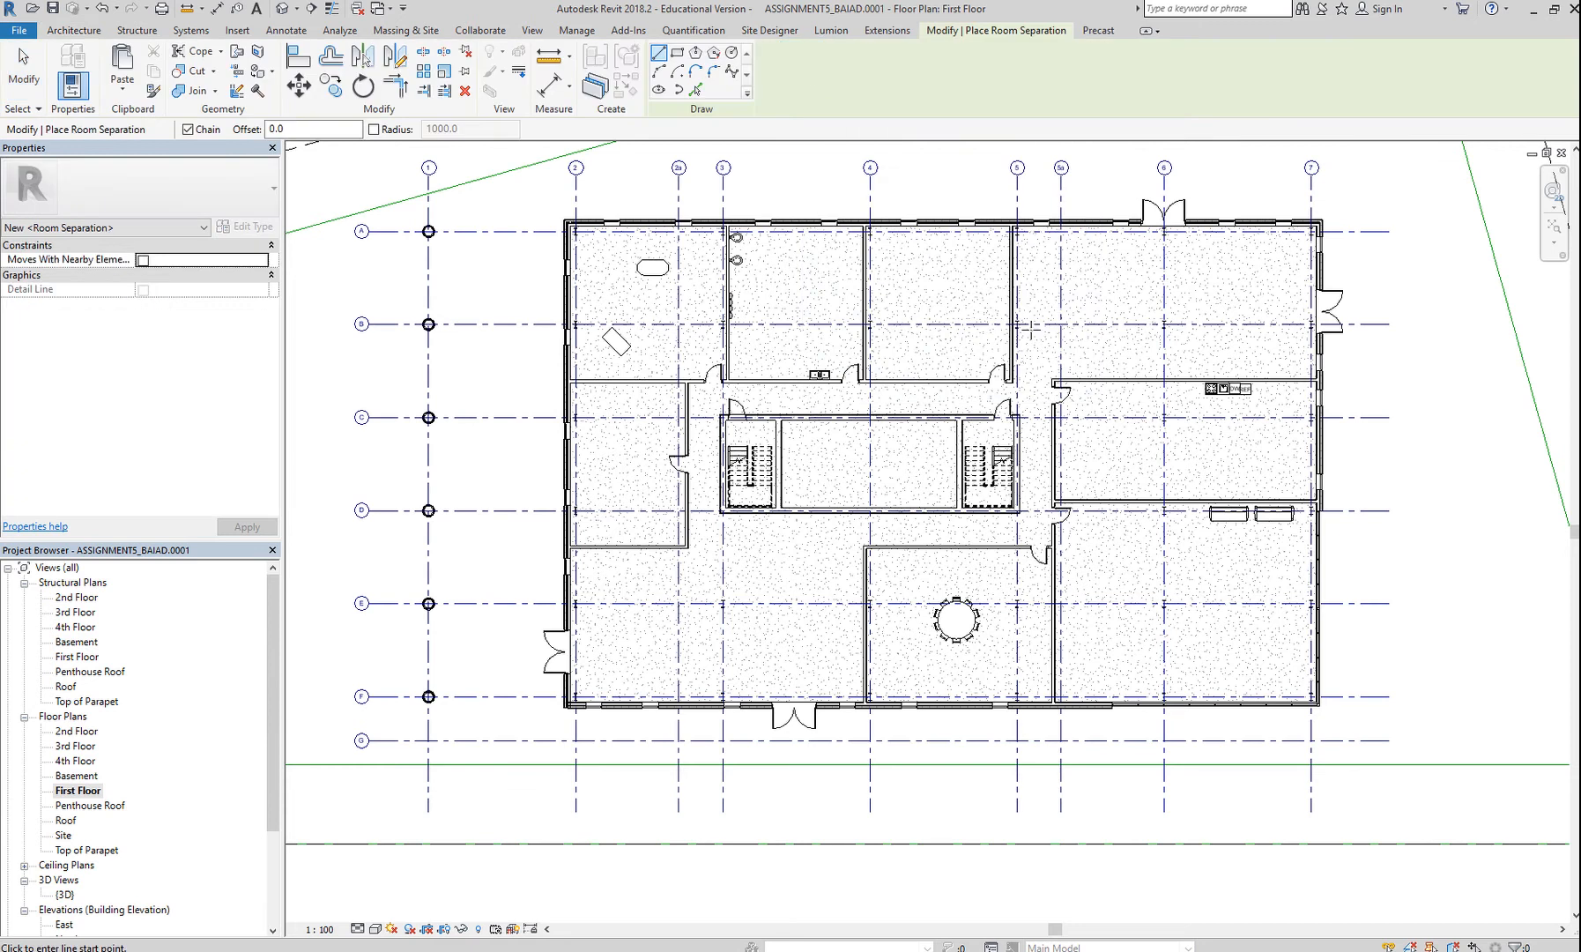
{"action": "scroll", "coordinate": [1035, 397], "scroll_direction": "up", "scroll_amount": 5}
{"action": "scroll", "coordinate": [1030, 419], "scroll_direction": "up", "scroll_amount": 2}
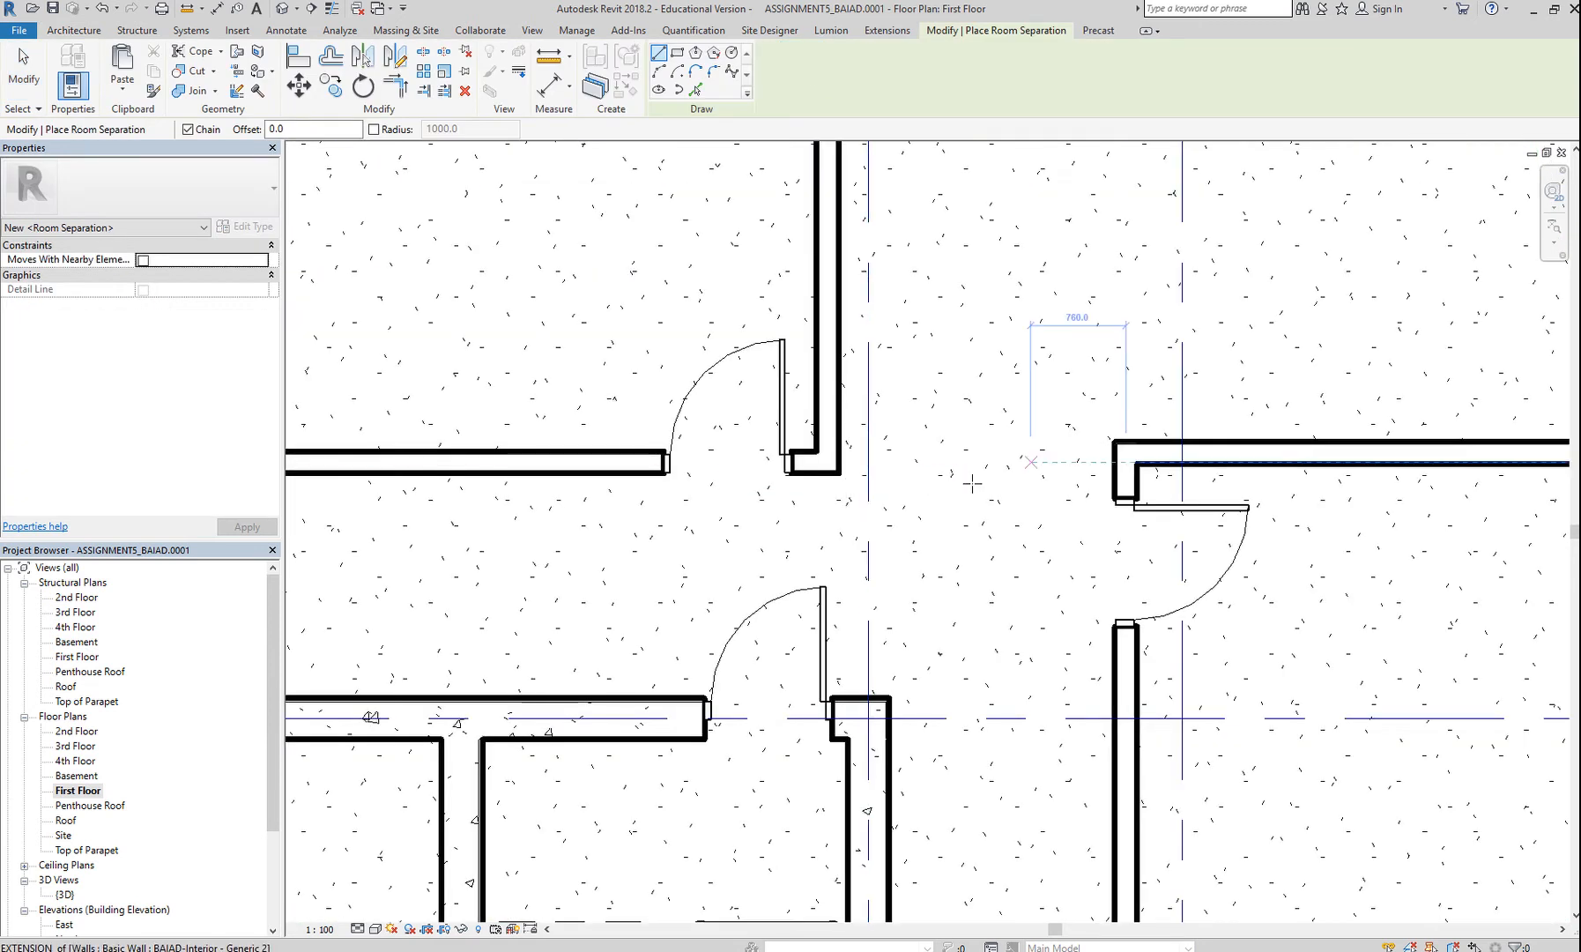
{"action": "left_click", "coordinate": [839, 474]}
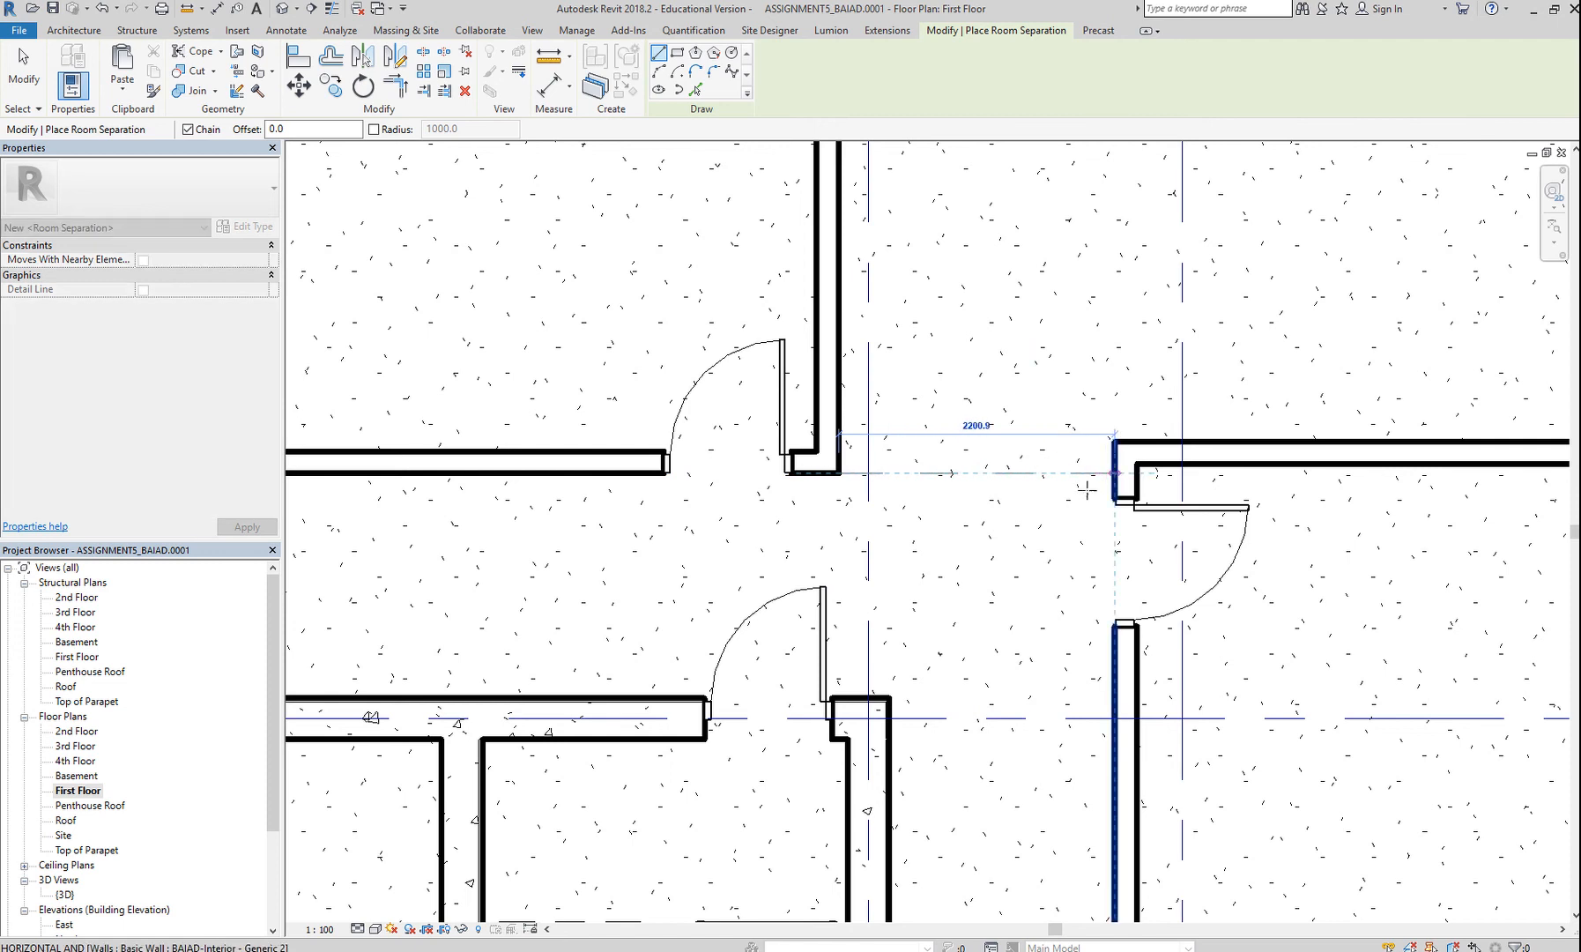
{"action": "left_click", "coordinate": [1113, 506]}
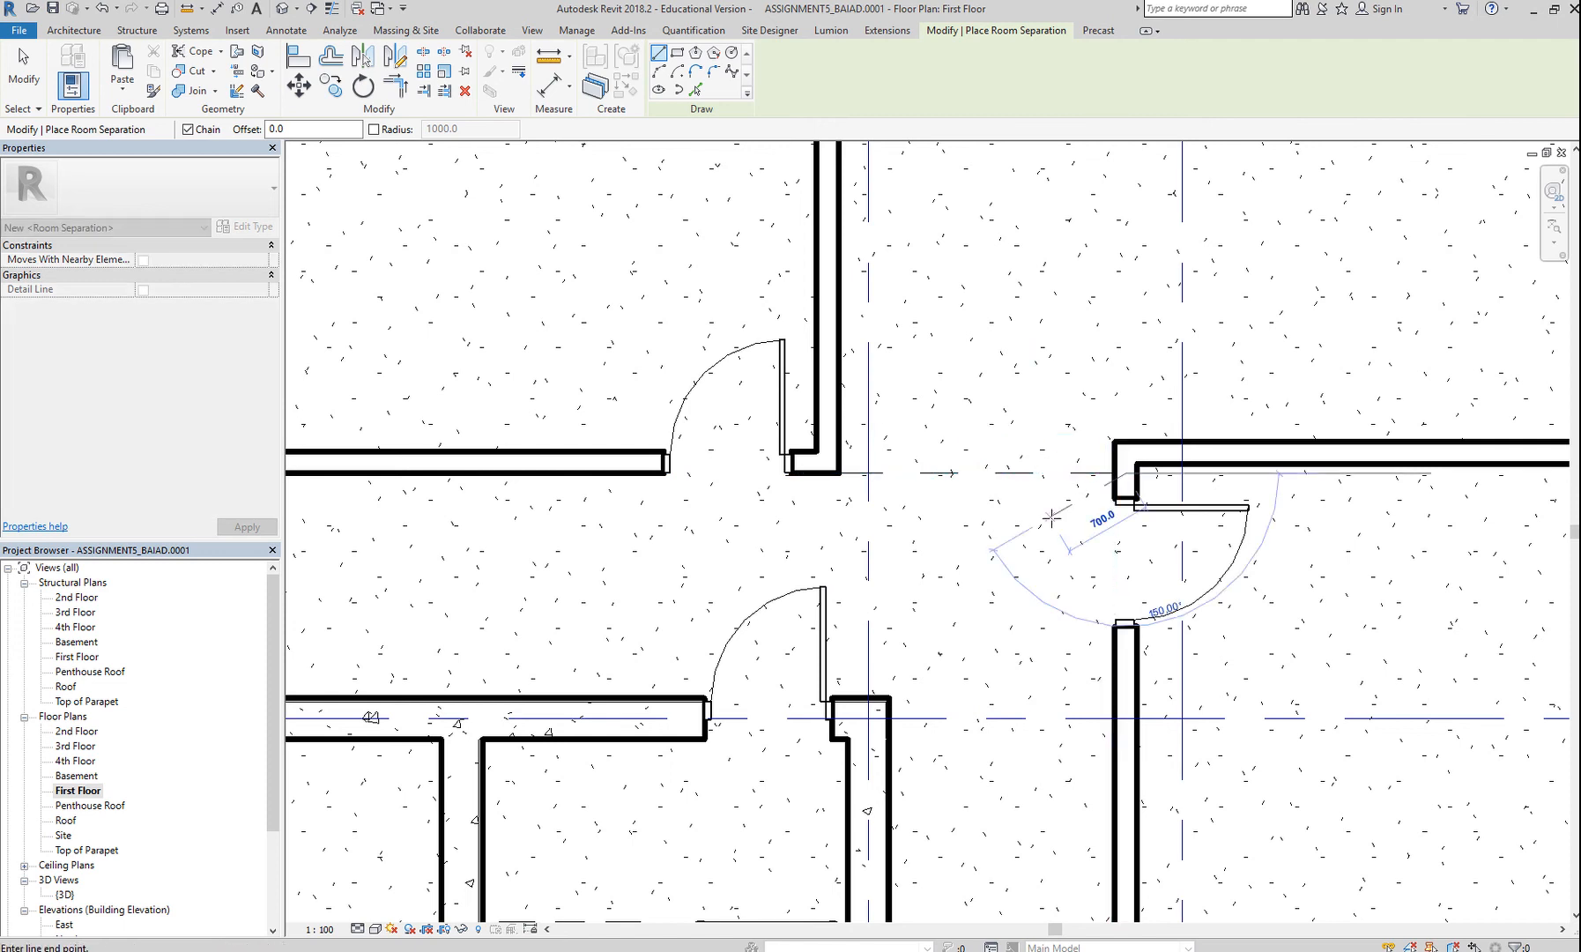
{"action": "left_click", "coordinate": [31, 78]}
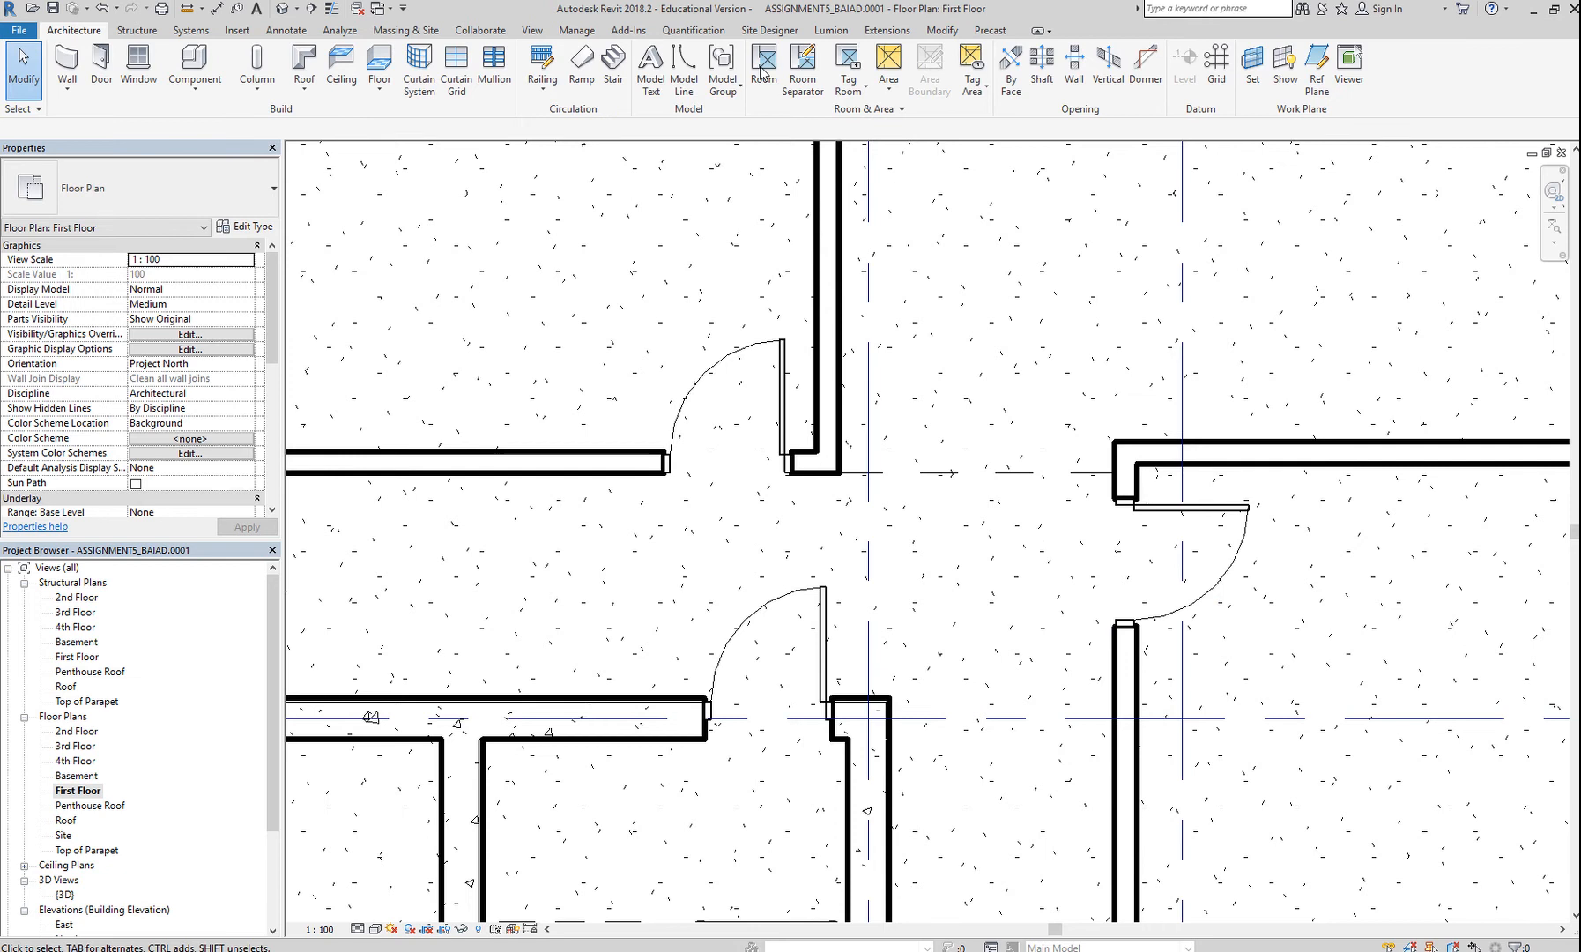
{"action": "scroll", "coordinate": [860, 276], "scroll_direction": "down", "scroll_amount": 2}
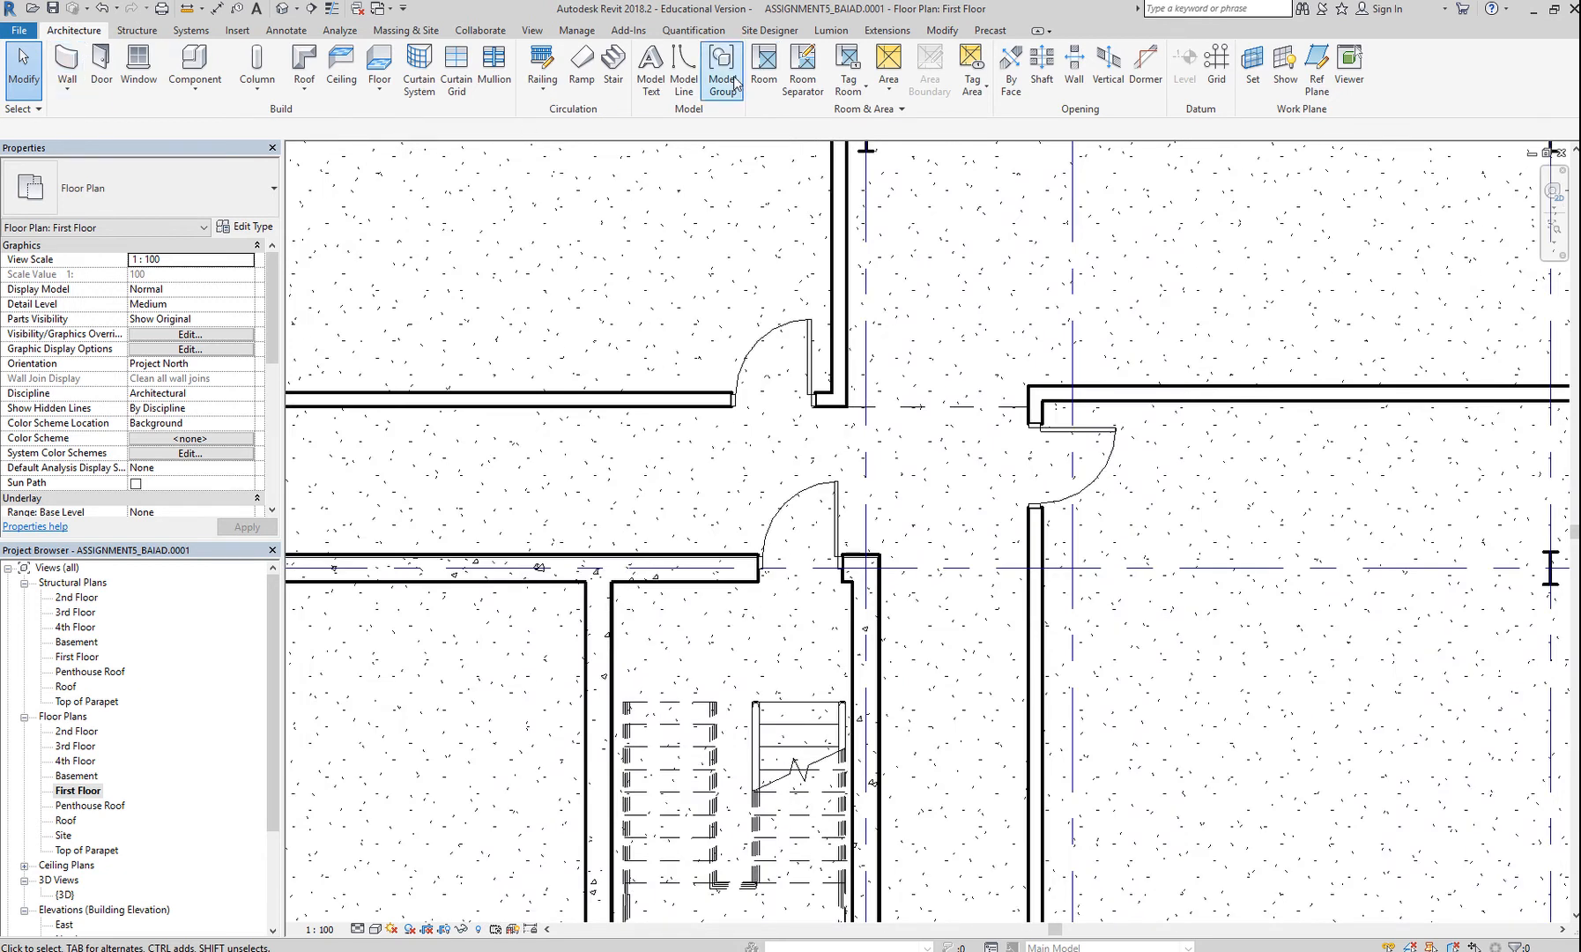
{"action": "left_click", "coordinate": [764, 69]}
{"action": "scroll", "coordinate": [1256, 317], "scroll_direction": "down", "scroll_amount": 1}
{"action": "scroll", "coordinate": [1245, 317], "scroll_direction": "down", "scroll_amount": 1}
{"action": "mouse_move", "coordinate": [1260, 295]}
{"action": "middle_mouse_down"}
{"action": "mouse_move", "coordinate": [1263, 320]}
{"action": "mouse_move", "coordinate": [1115, 555]}
{"action": "middle_mouse_up"}
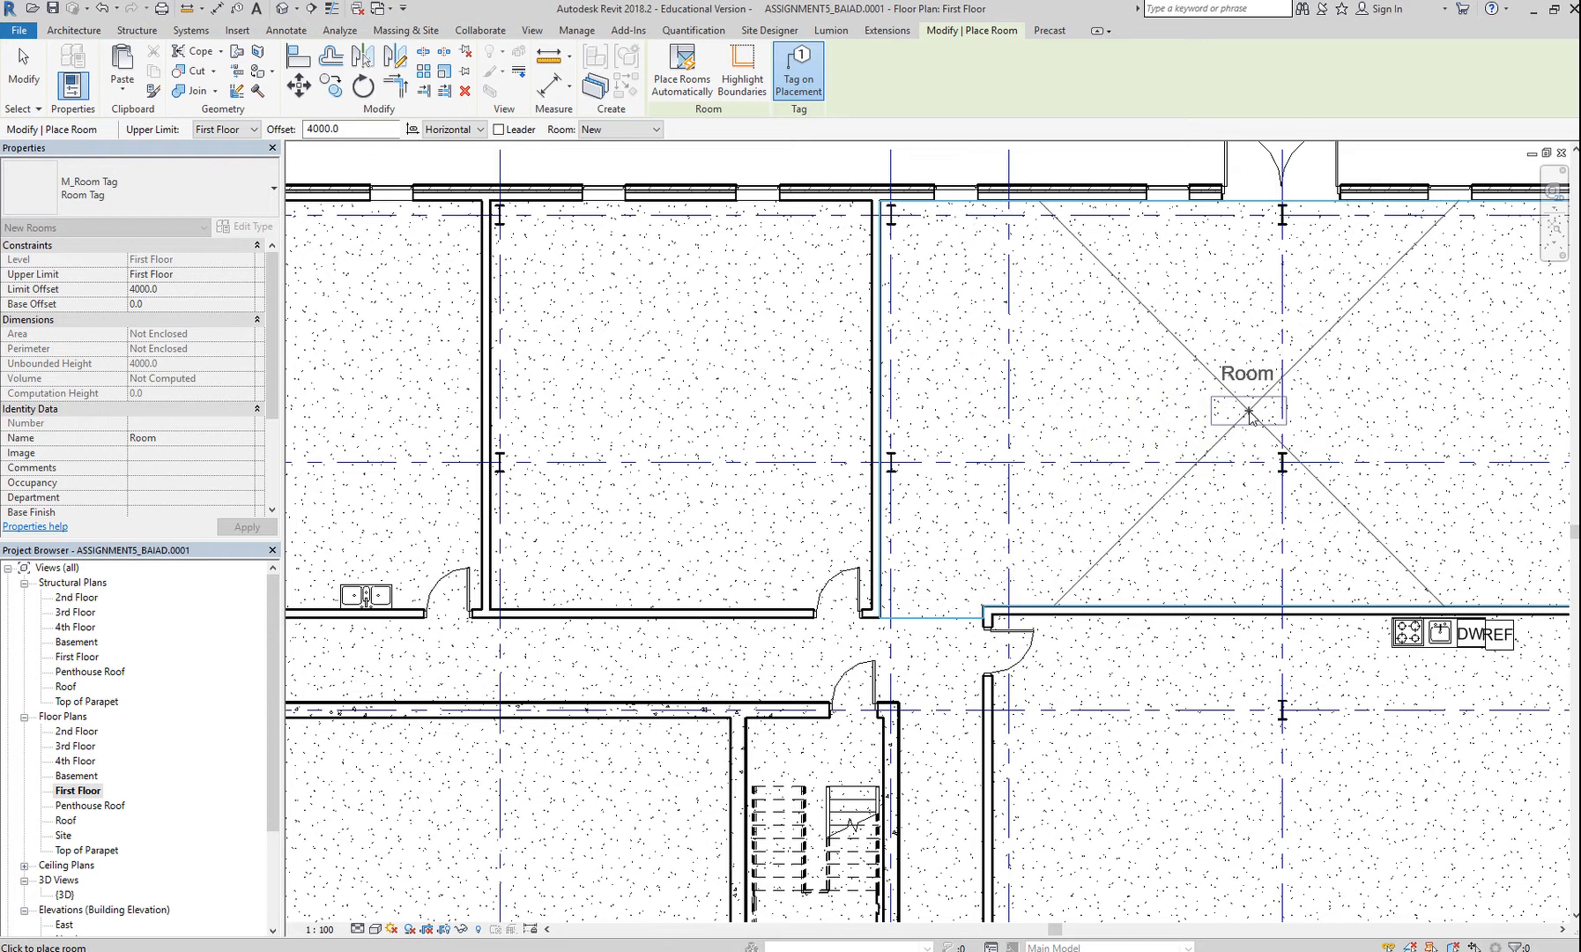
{"action": "scroll", "coordinate": [1250, 414], "scroll_direction": "down", "scroll_amount": 5}
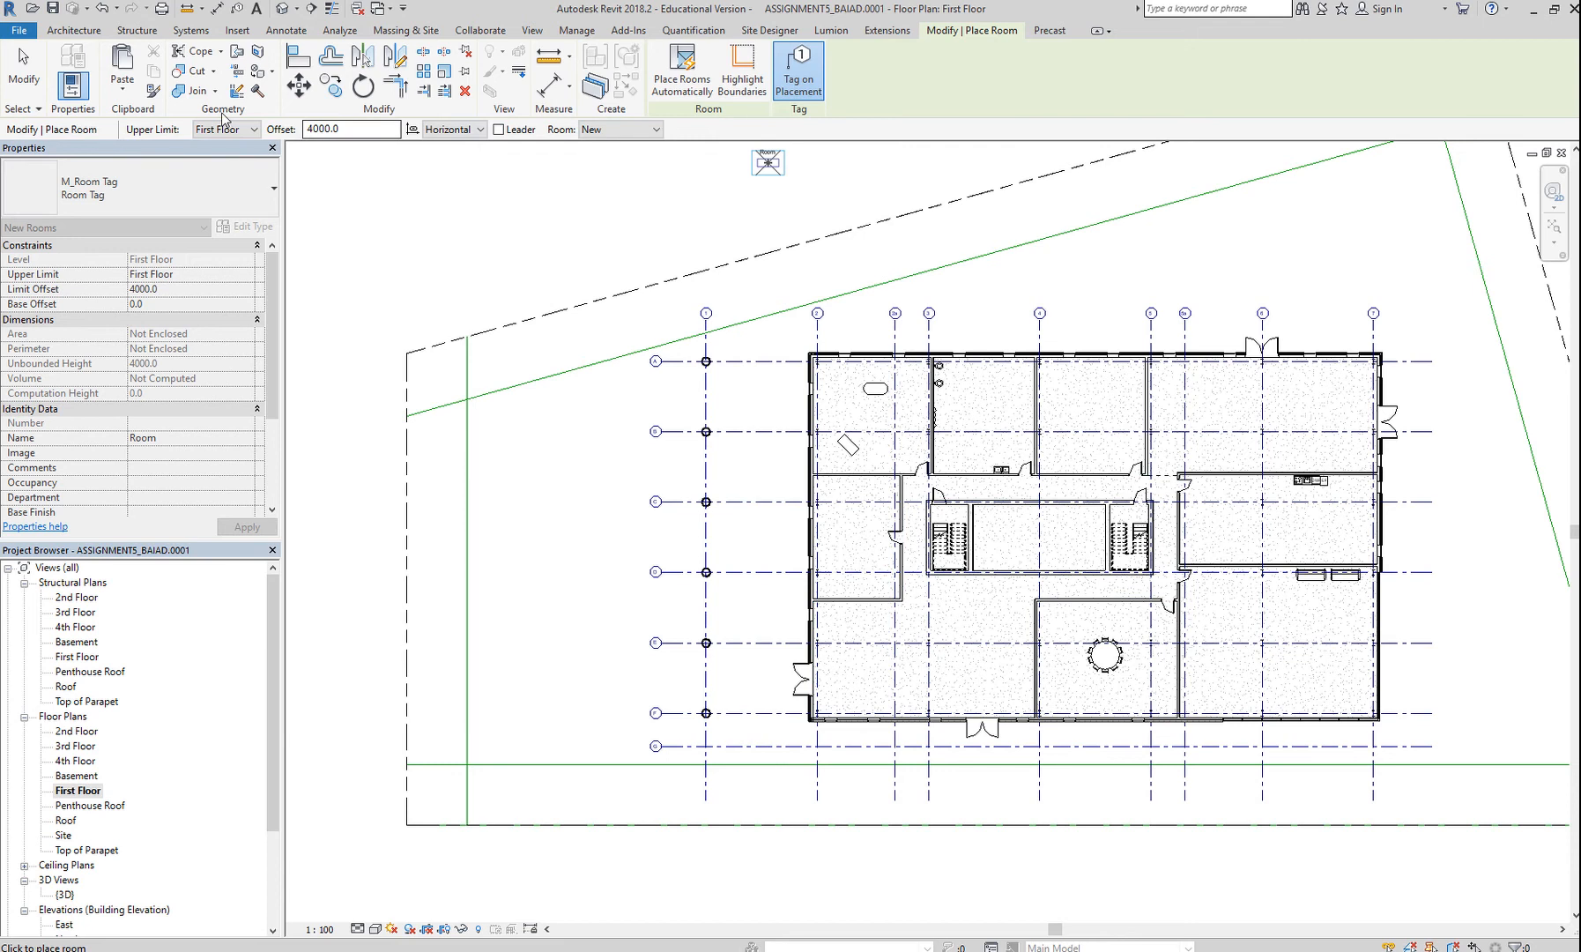
{"action": "left_click", "coordinate": [24, 73]}
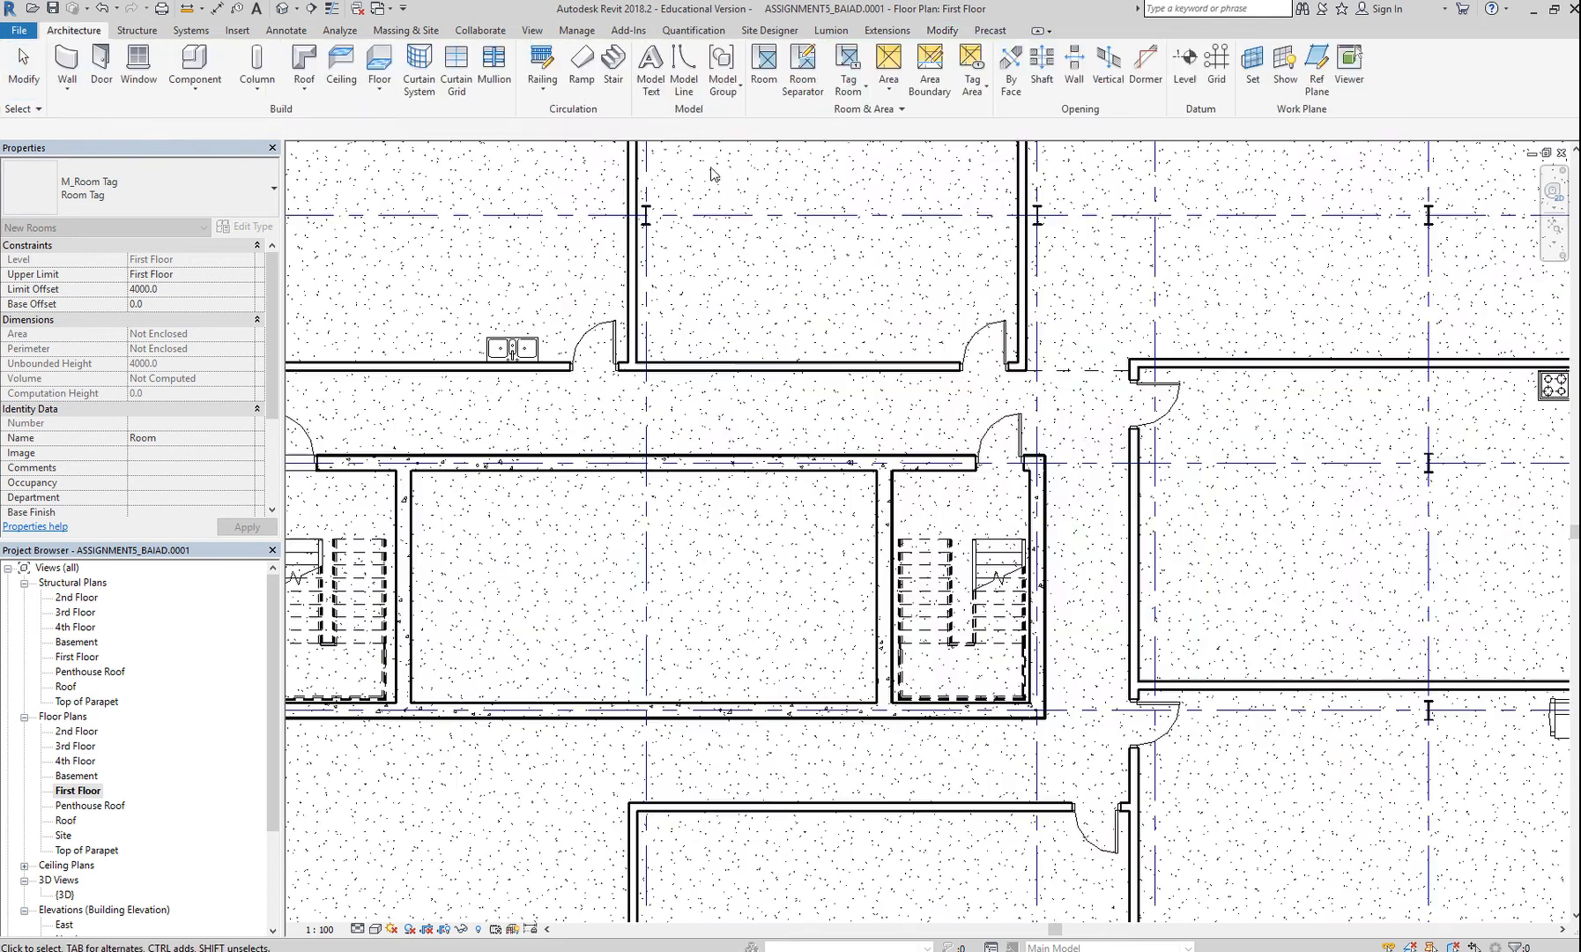
Draw a horizontal room separation line from the lower corner of the small west room to the wall corner of the round-table room.
{"action": "left_click", "coordinate": [795, 88]}
{"action": "middle_click_drag", "start_coordinate": [725, 765], "coordinate": [1280, 391]}
{"action": "scroll", "coordinate": [845, 419], "scroll_direction": "up", "scroll_amount": 4}
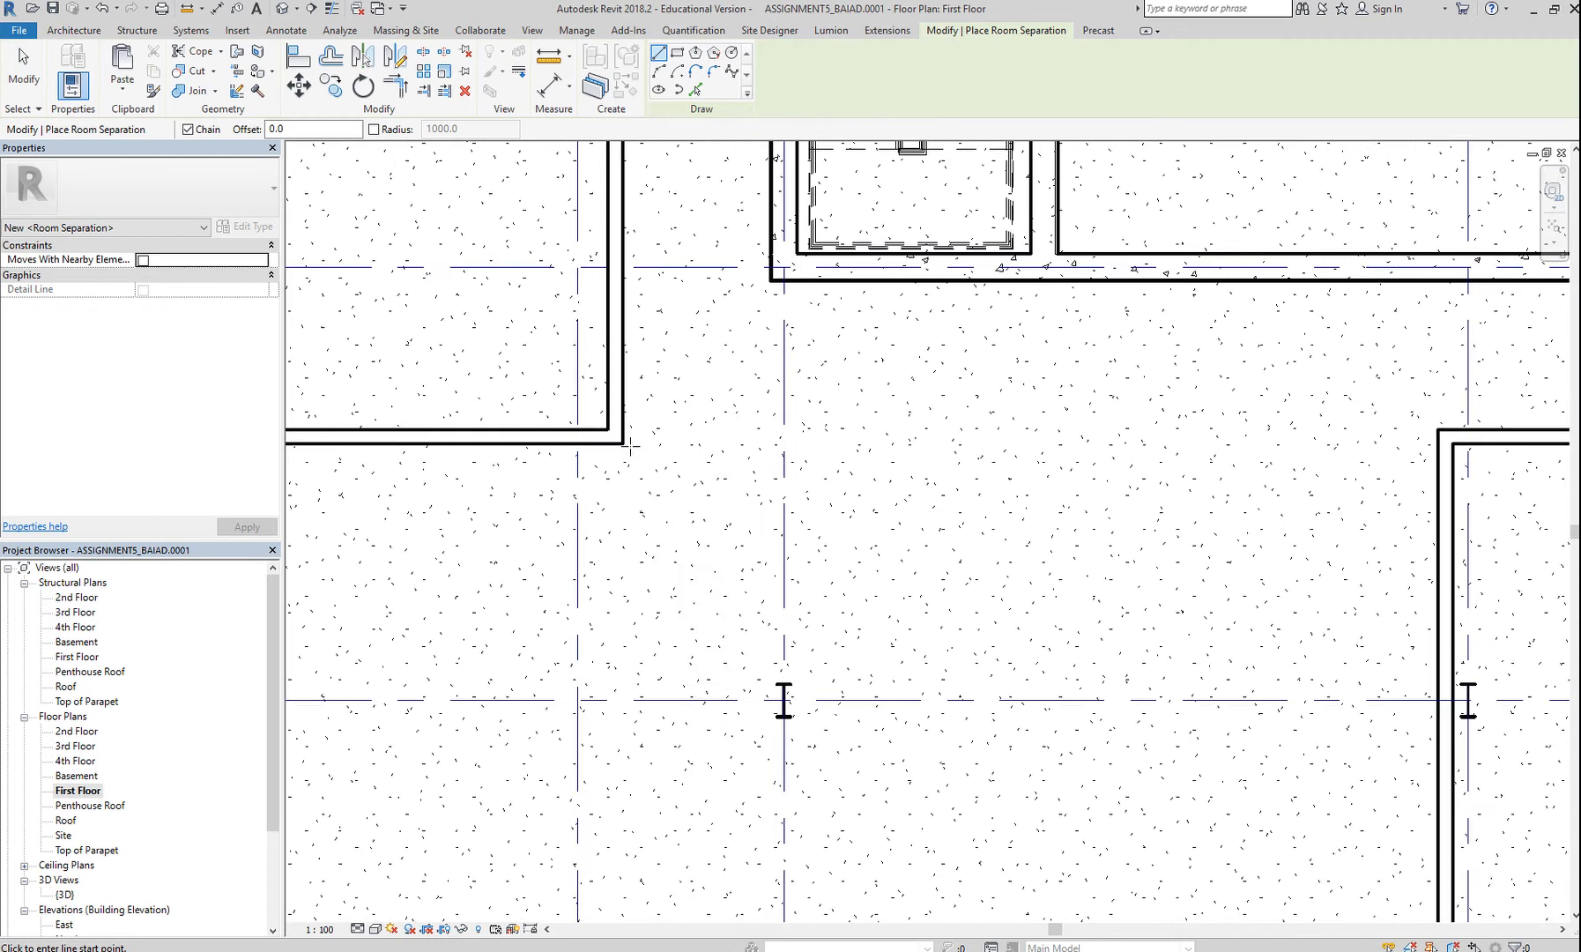
{"action": "left_click", "coordinate": [623, 441]}
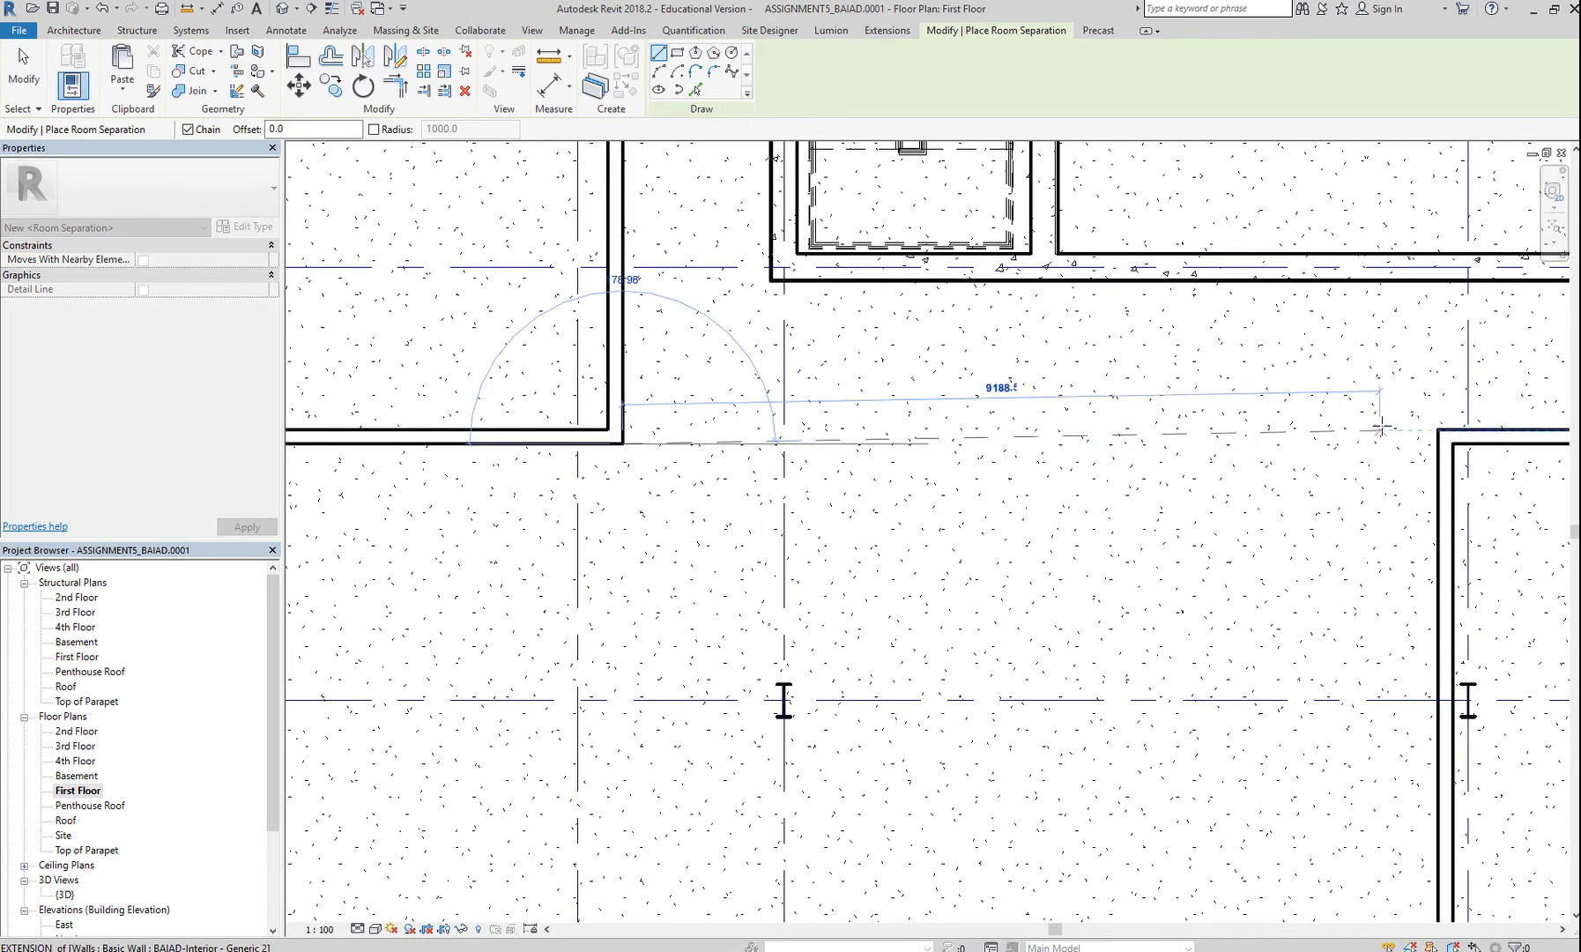
{"action": "left_click", "coordinate": [1437, 436]}
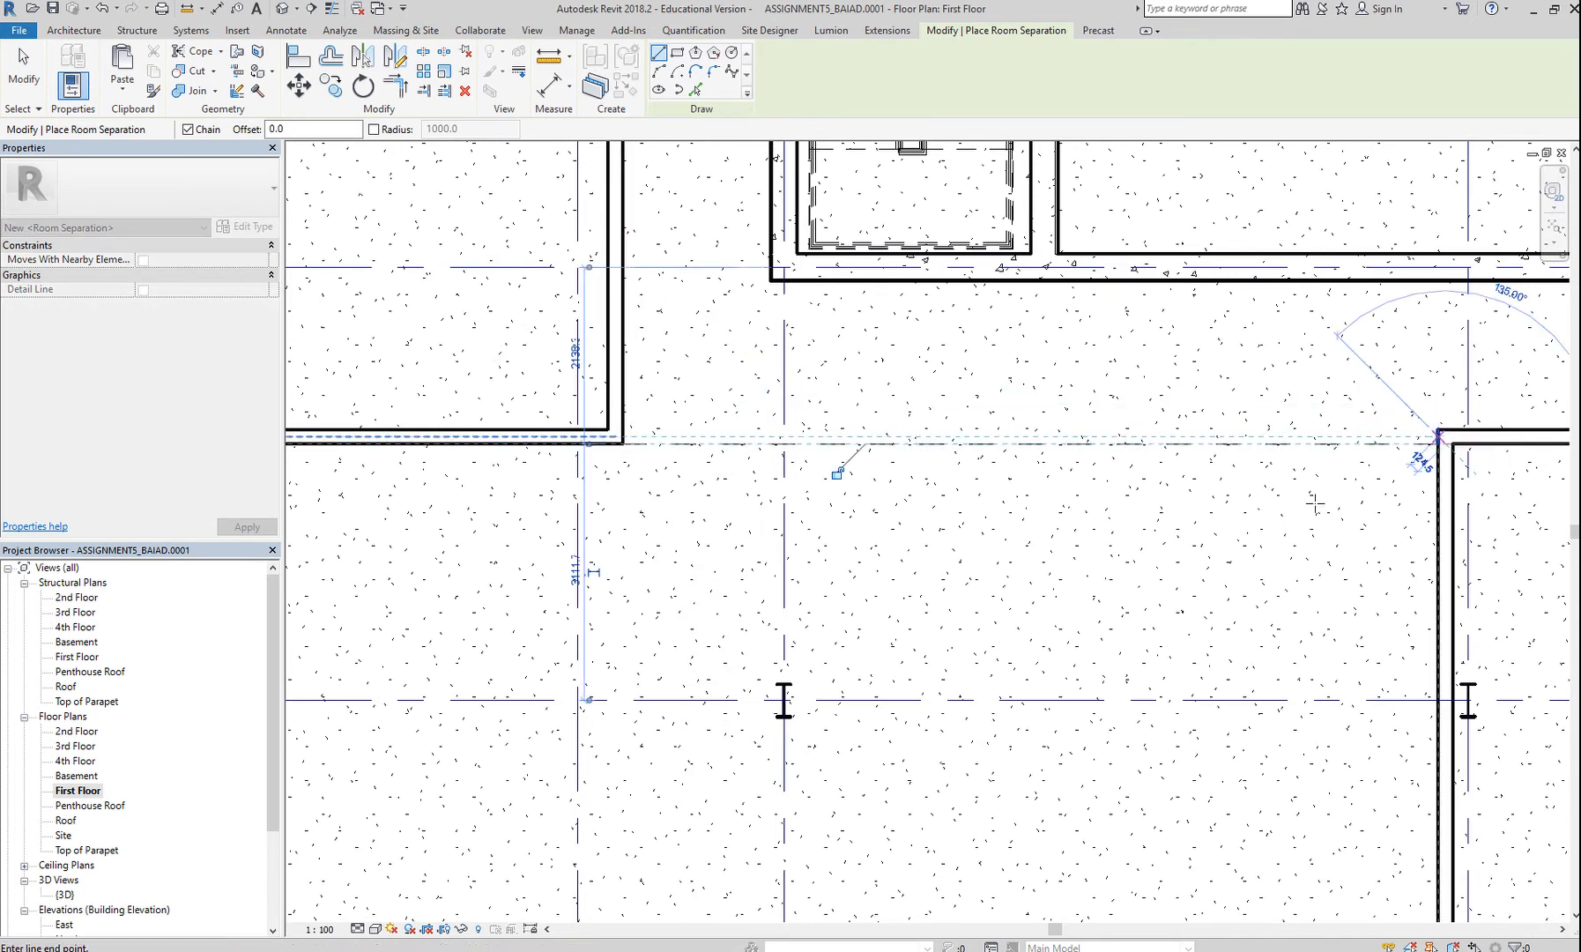
{"action": "key", "text": "Escape"}
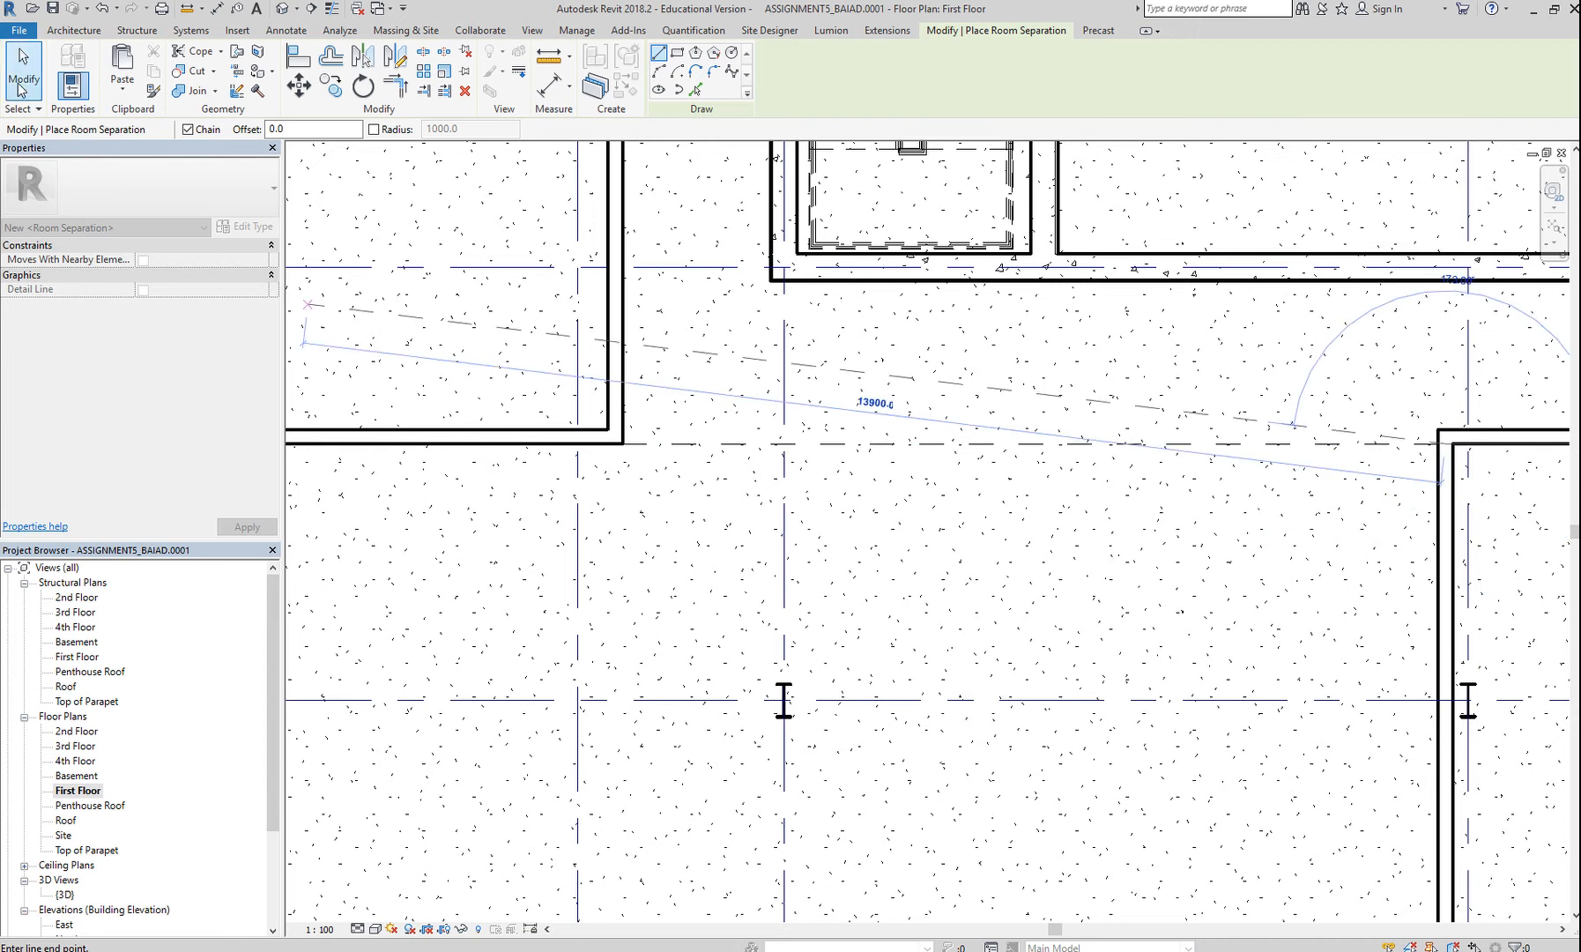
{"action": "key", "text": "Escape"}
Place a tagged room in the lower-left entrance space bounded by the separation line and containing both sets of double doors.
{"action": "scroll", "coordinate": [846, 575], "scroll_direction": "down", "scroll_amount": 5}
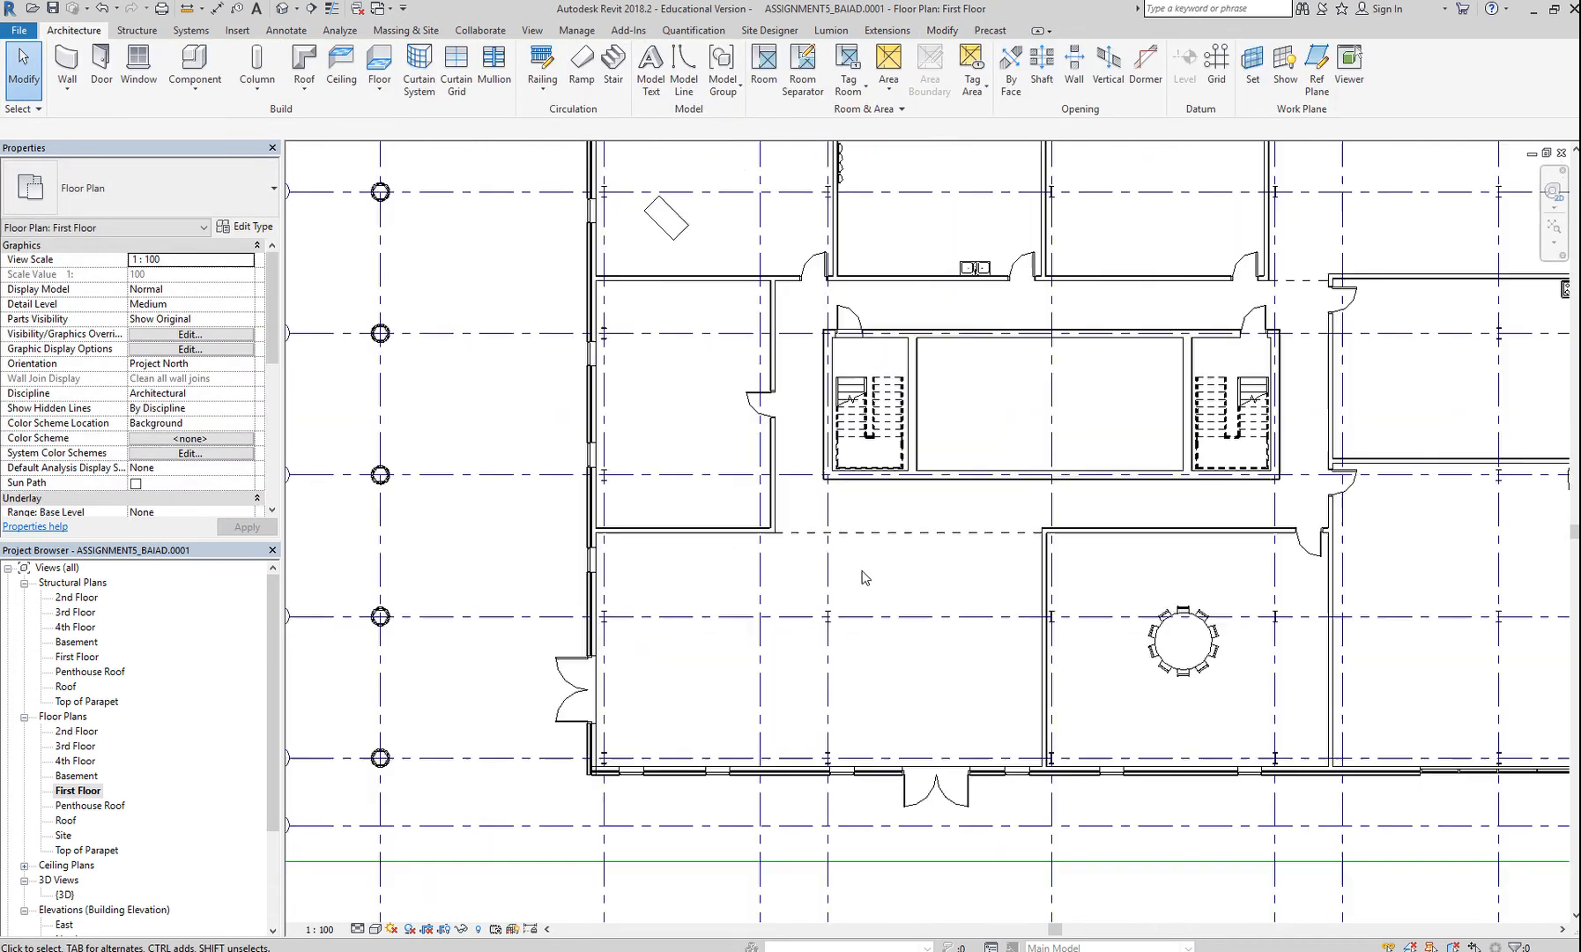
{"action": "left_click", "coordinate": [763, 63]}
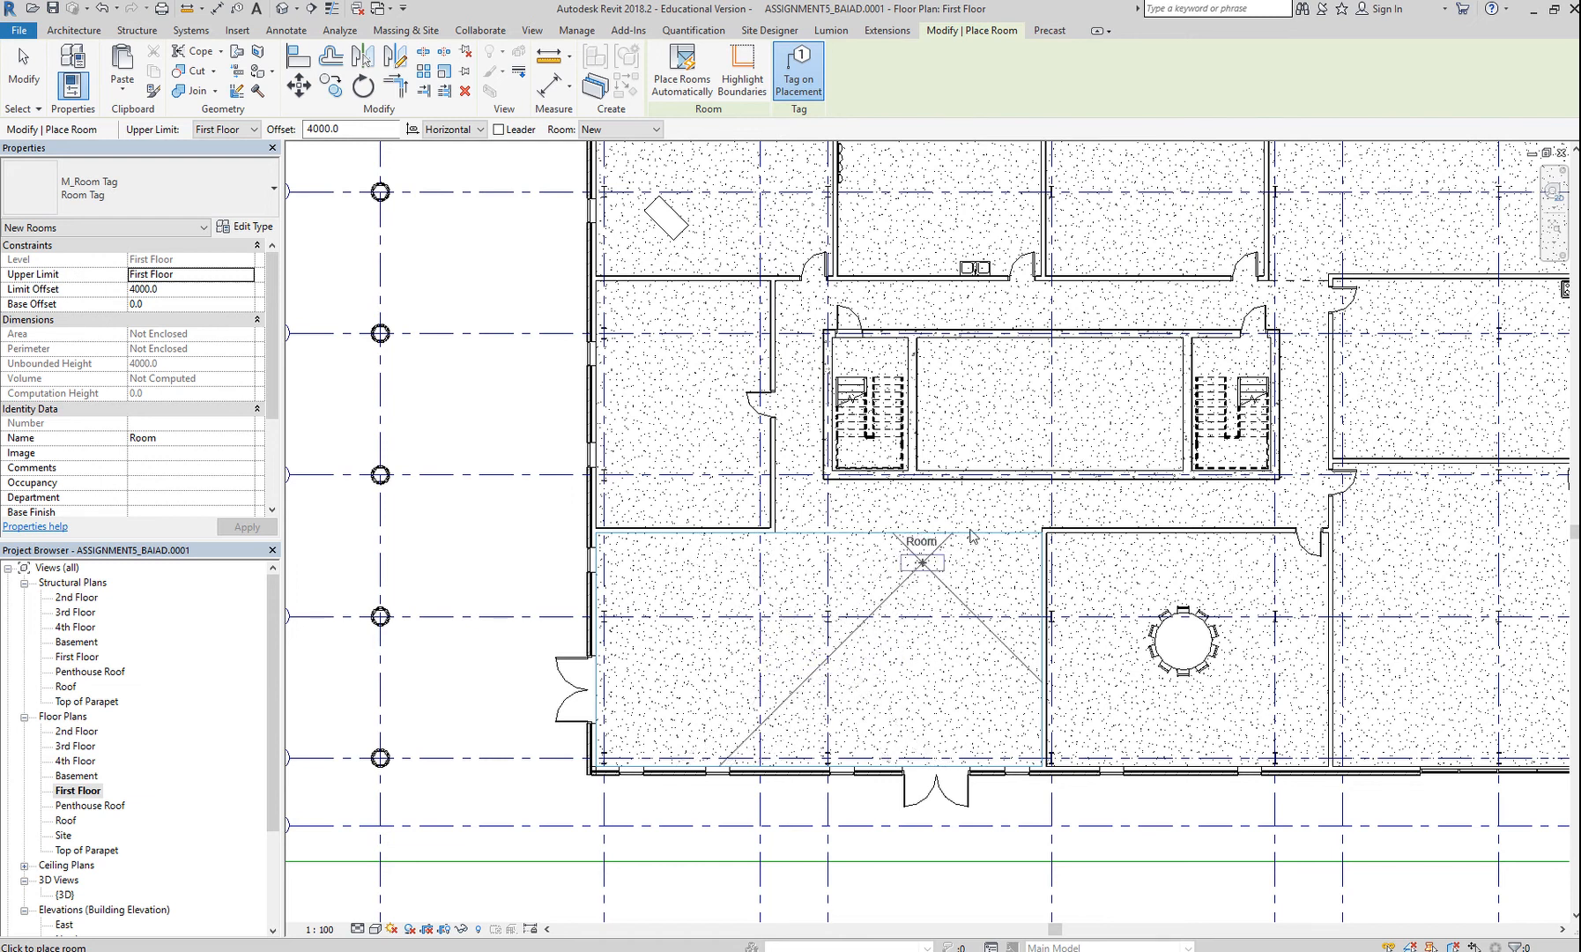
{"action": "middle_click_drag", "start_coordinate": [1238, 618], "coordinate": [1098, 646]}
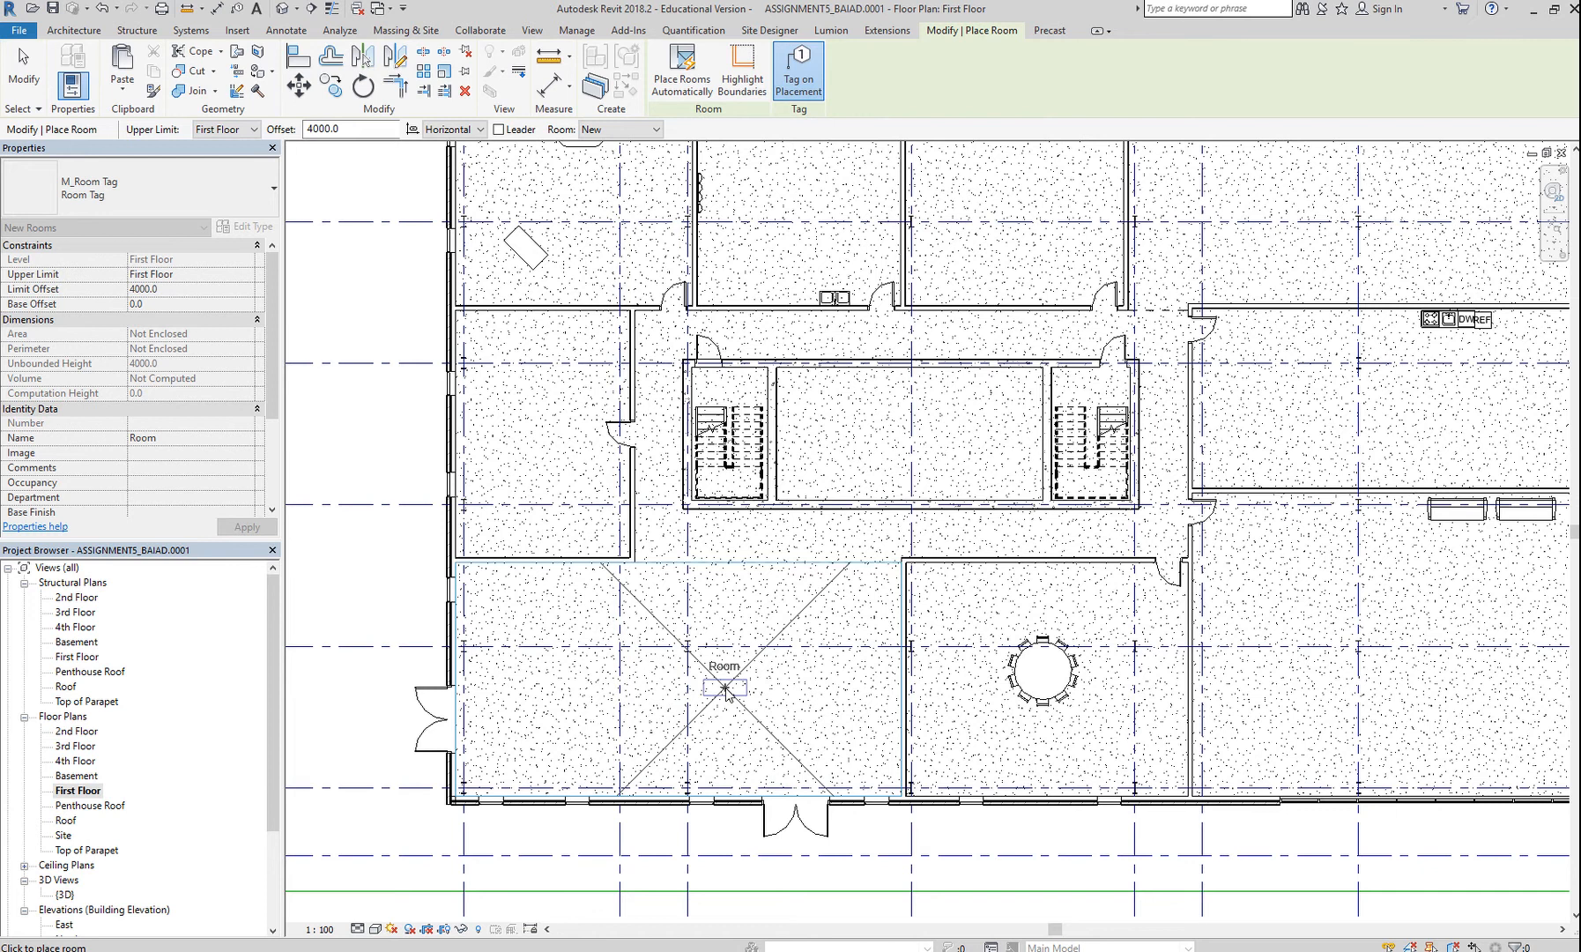
{"action": "scroll", "coordinate": [724, 689], "scroll_direction": "down", "scroll_amount": 2}
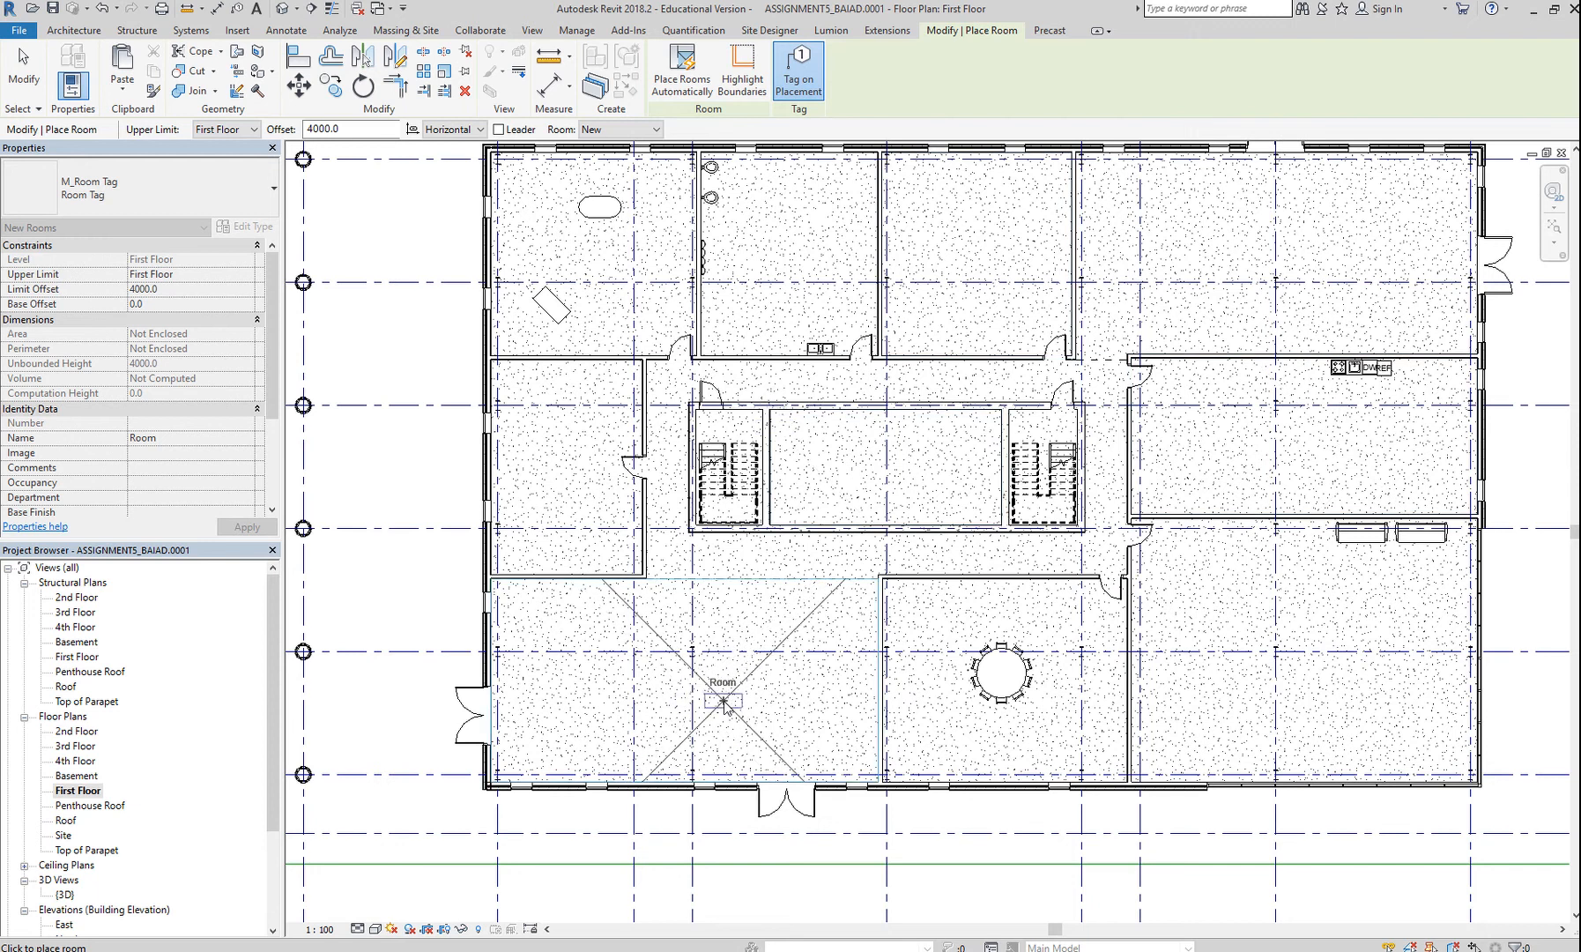
{"action": "left_click", "coordinate": [723, 702]}
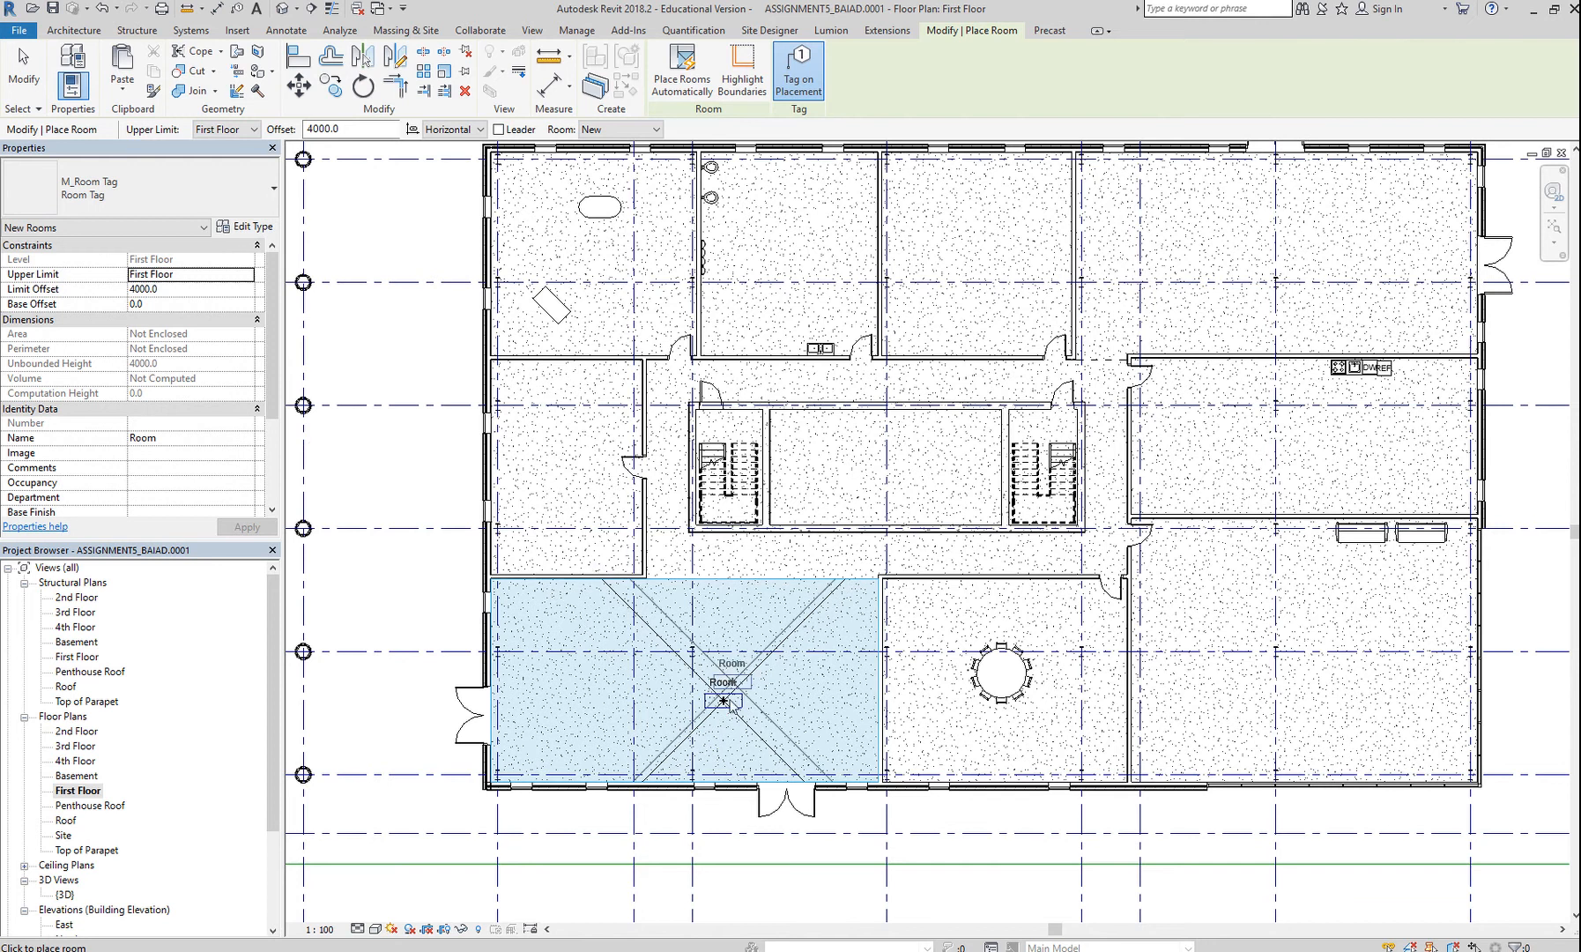
Set the number in the entrance space's room tag to 101.
{"action": "scroll", "coordinate": [727, 661], "scroll_direction": "up", "scroll_amount": 5}
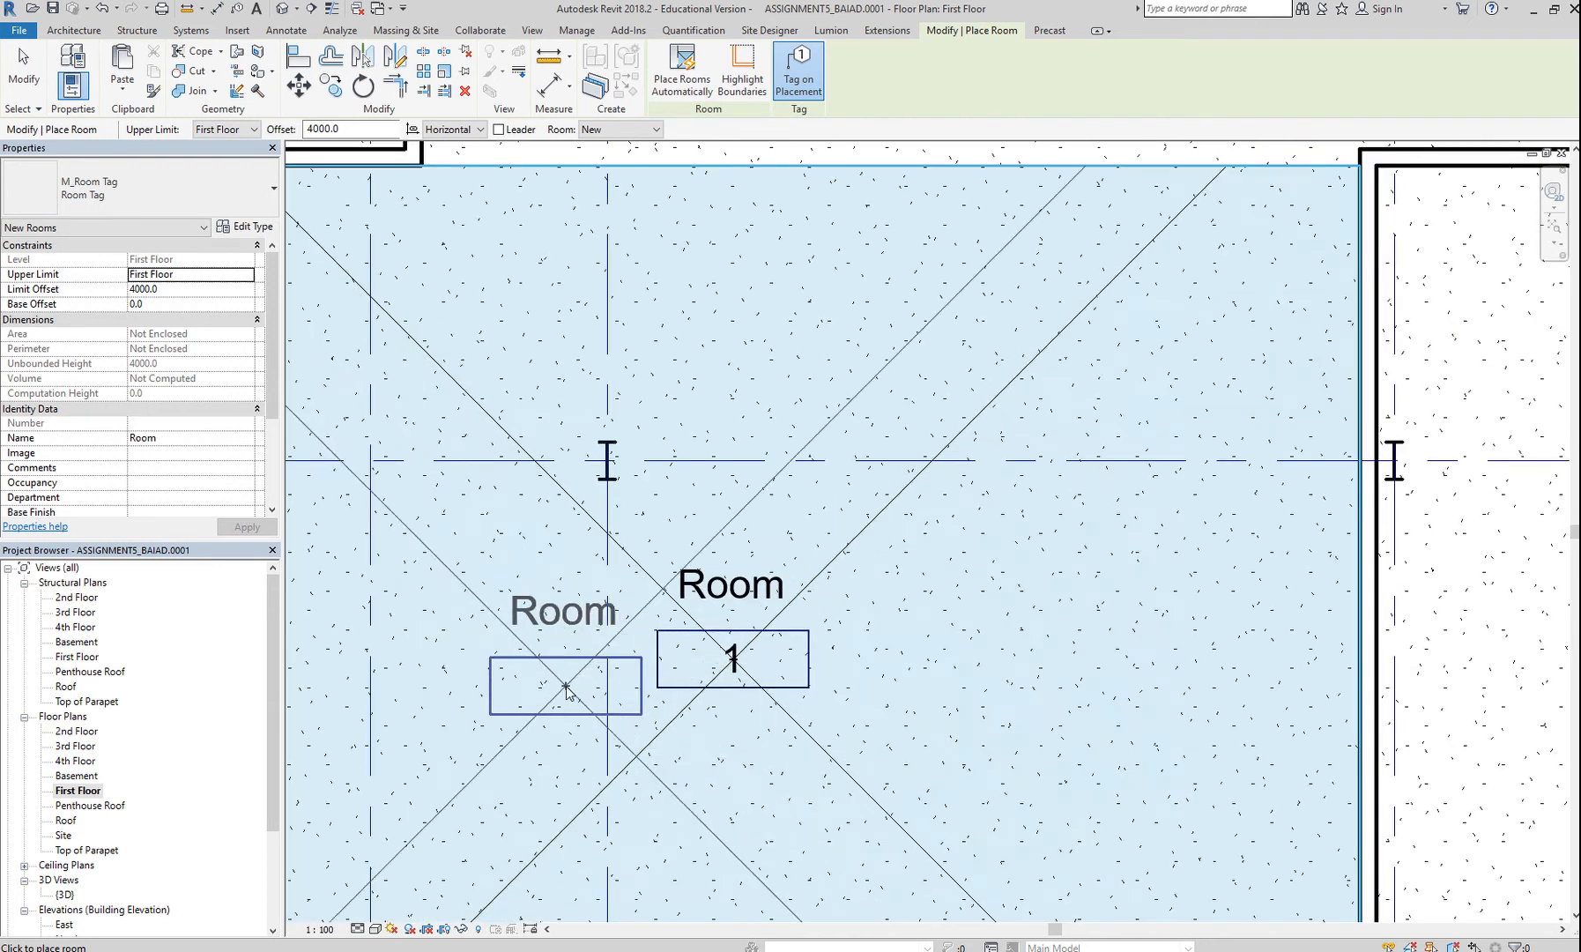
{"action": "left_click", "coordinate": [39, 68]}
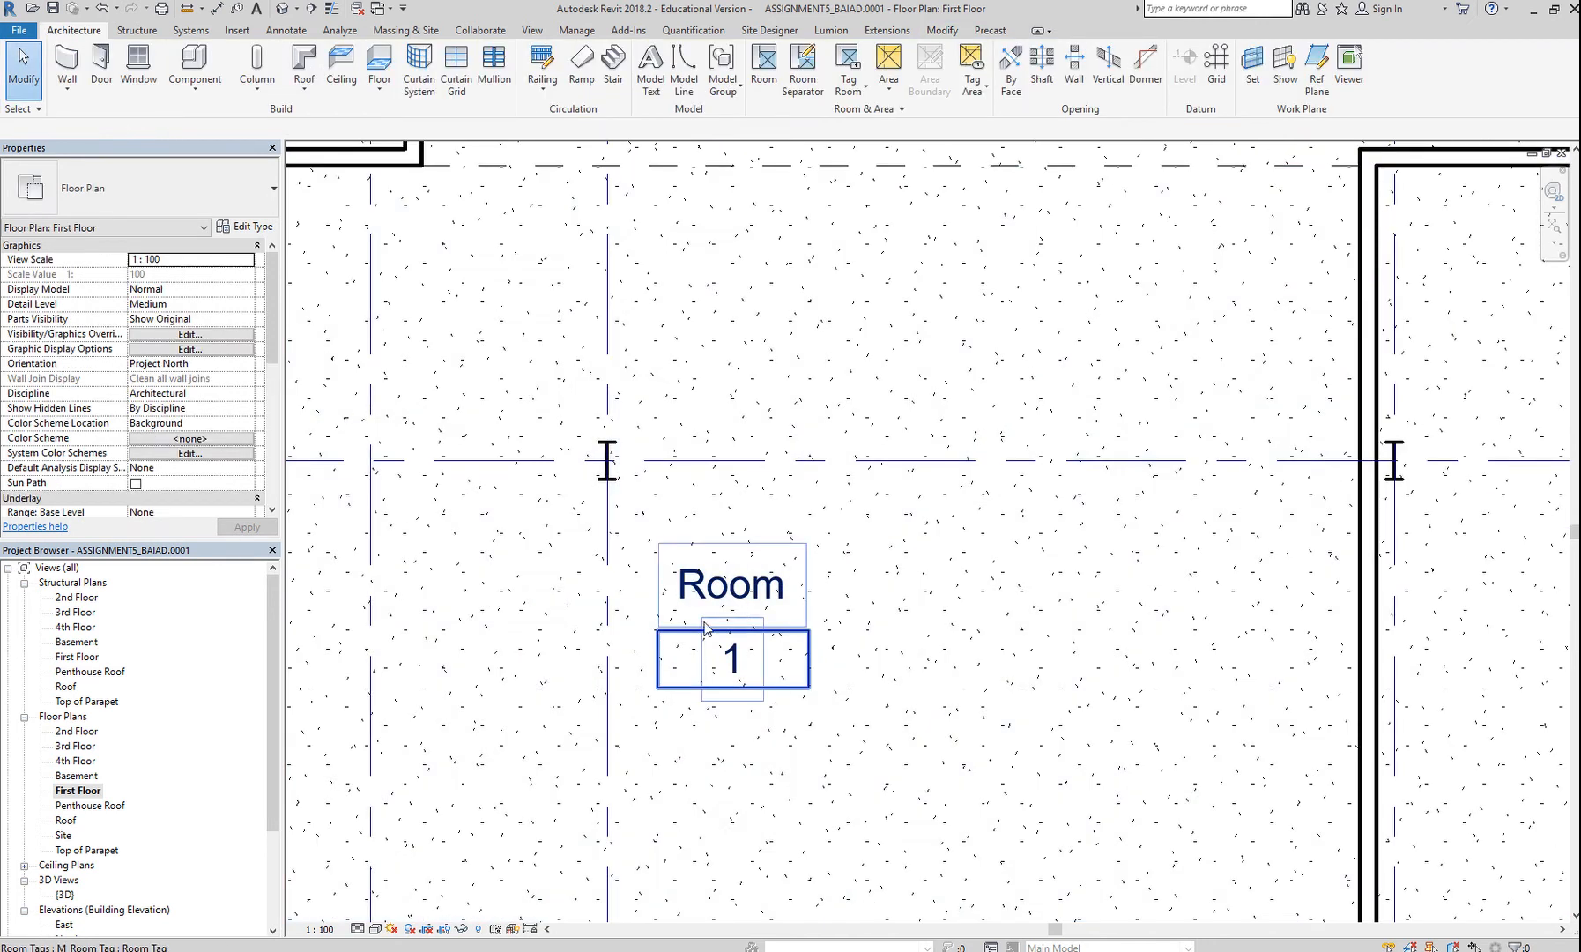
{"action": "left_click", "coordinate": [743, 681]}
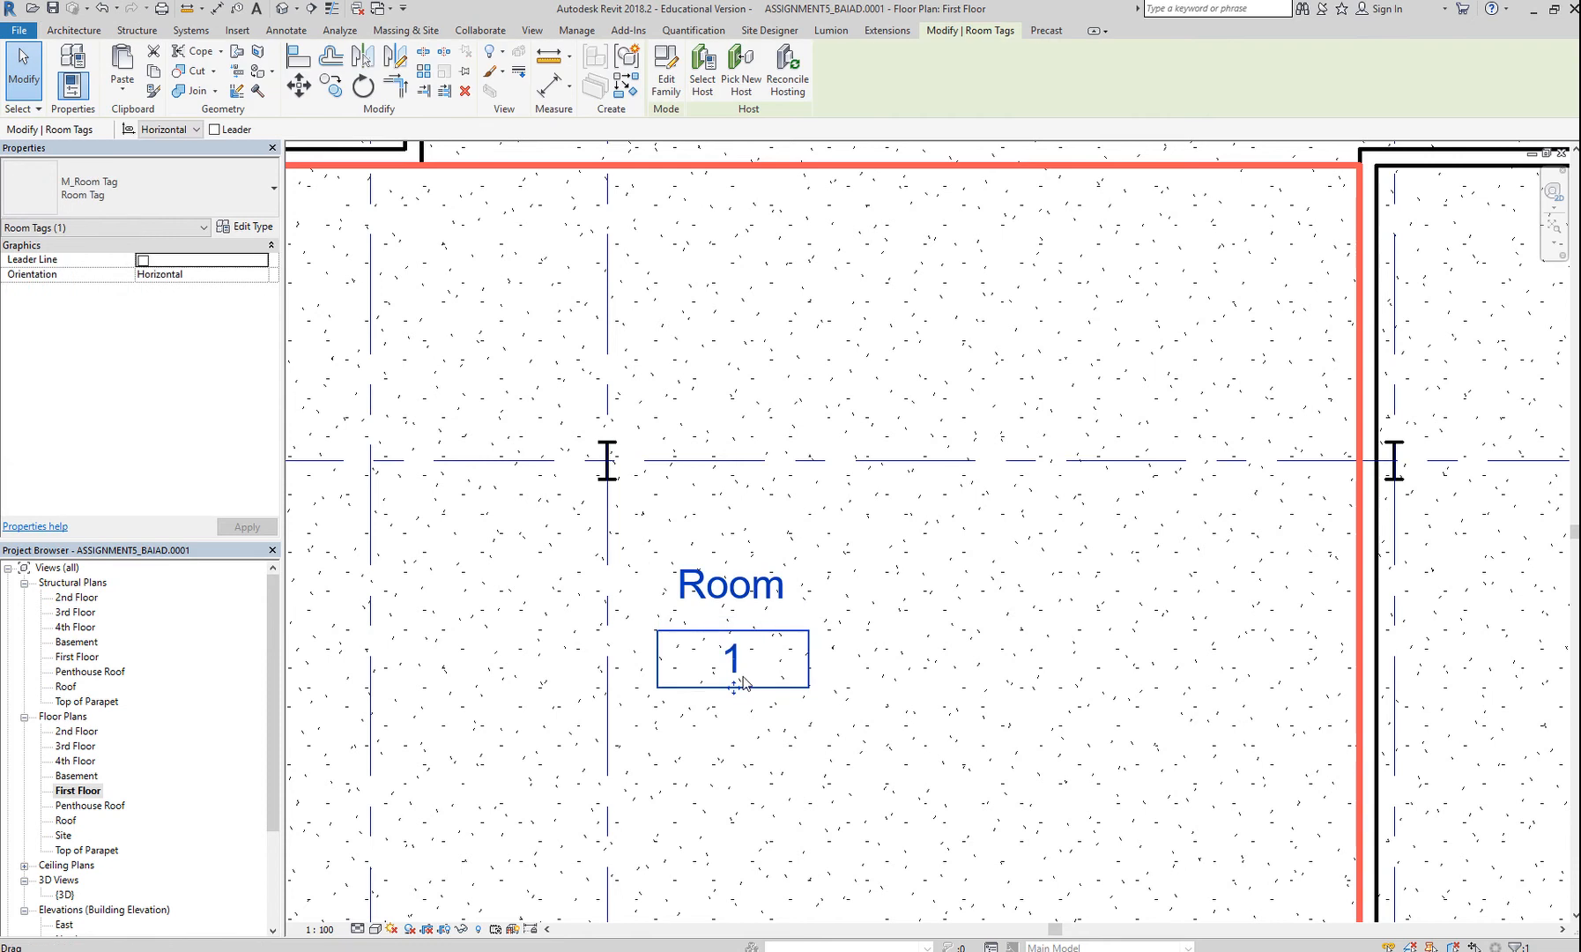
{"action": "left_click", "coordinate": [743, 670]}
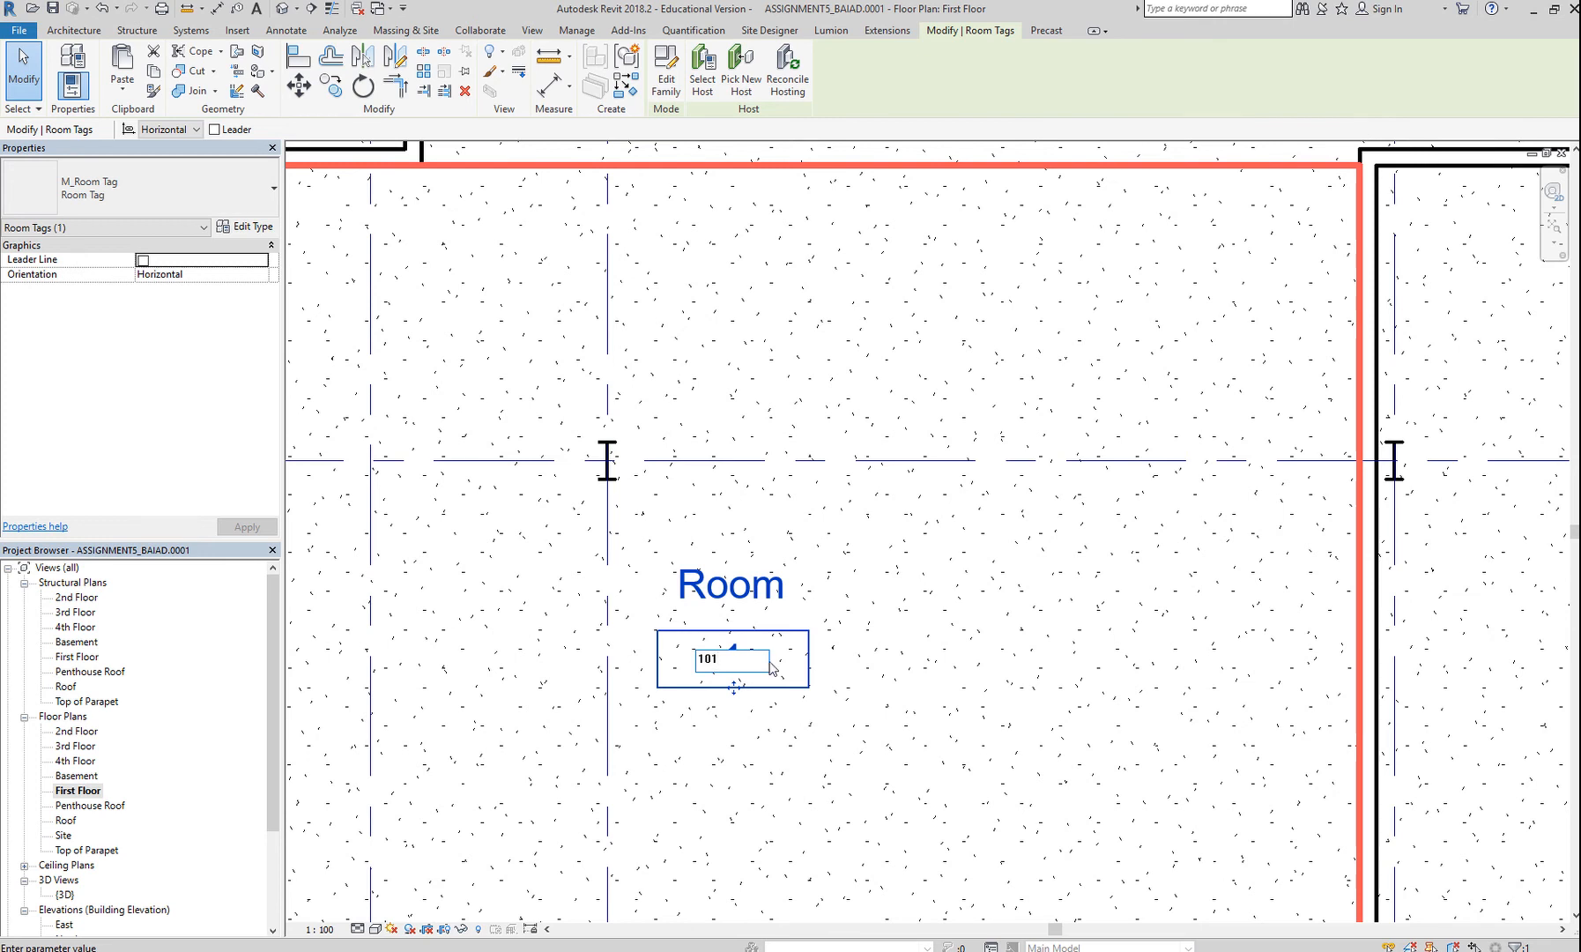
Place a tagged room in the small space on the west side, directly above room 101.
{"action": "scroll", "coordinate": [816, 703], "scroll_direction": "down", "scroll_amount": 5}
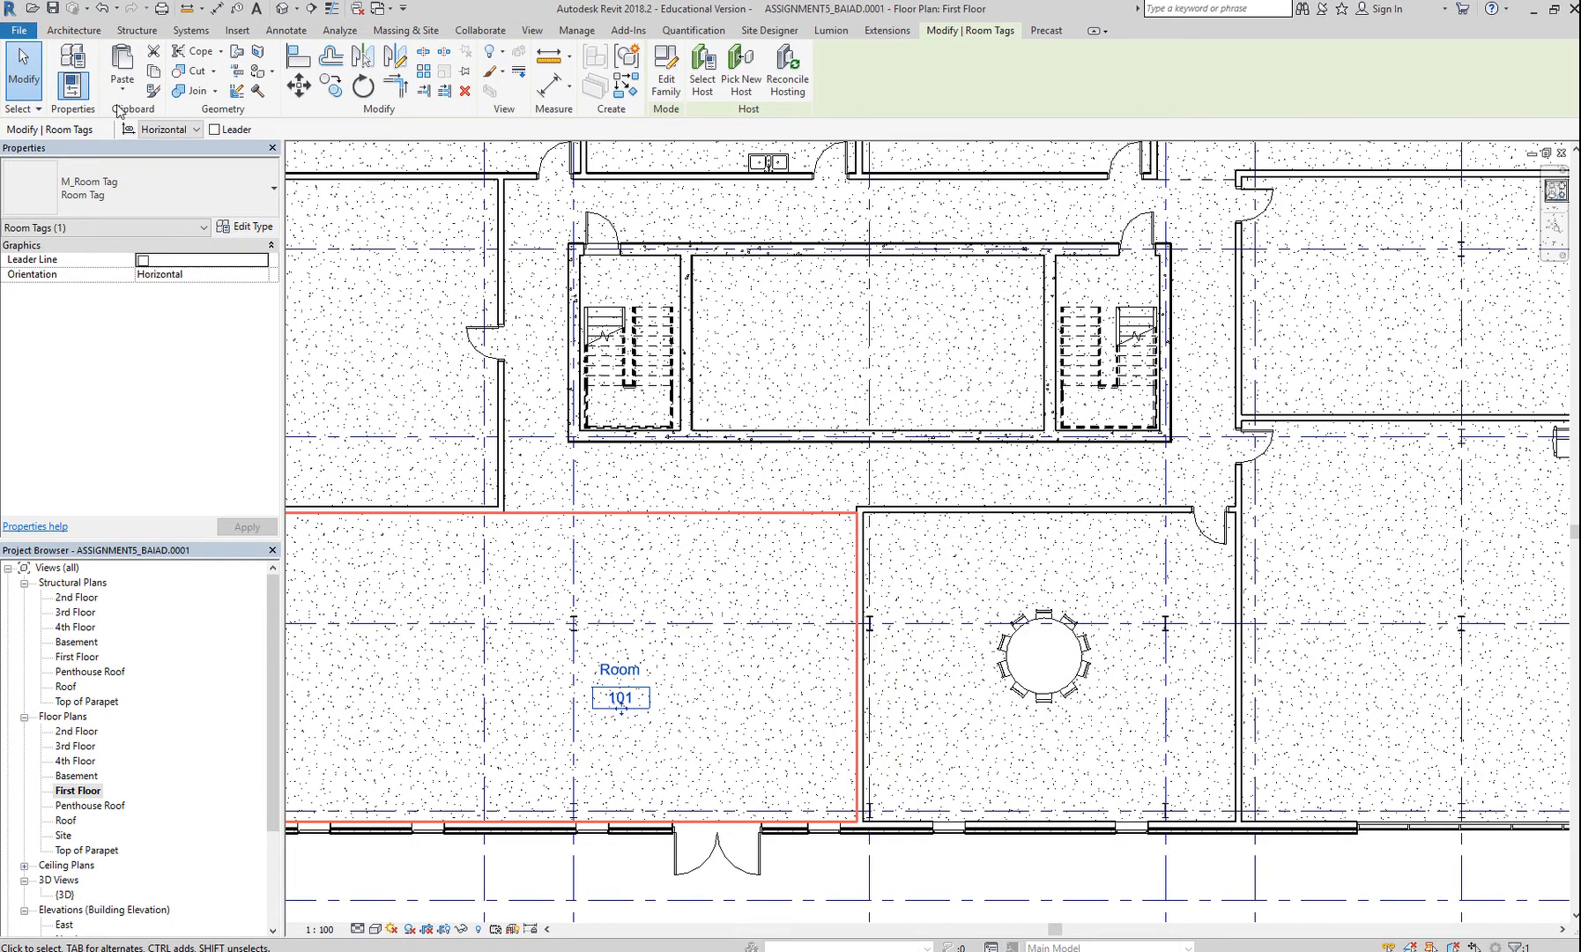
{"action": "left_click", "coordinate": [74, 30]}
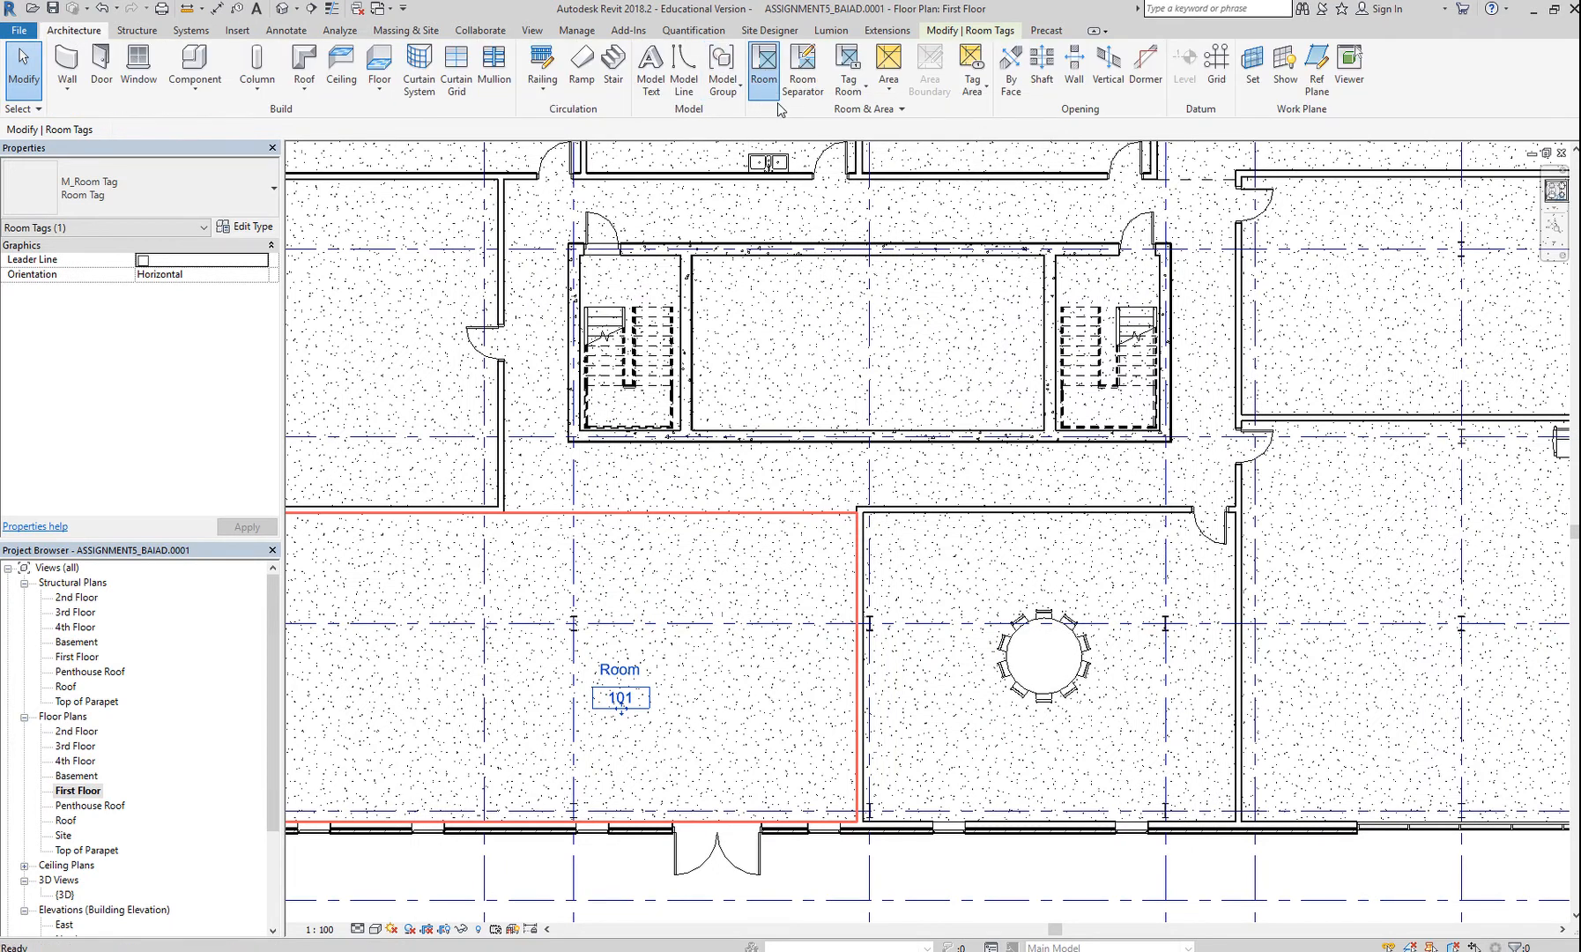
{"action": "left_click", "coordinate": [764, 64]}
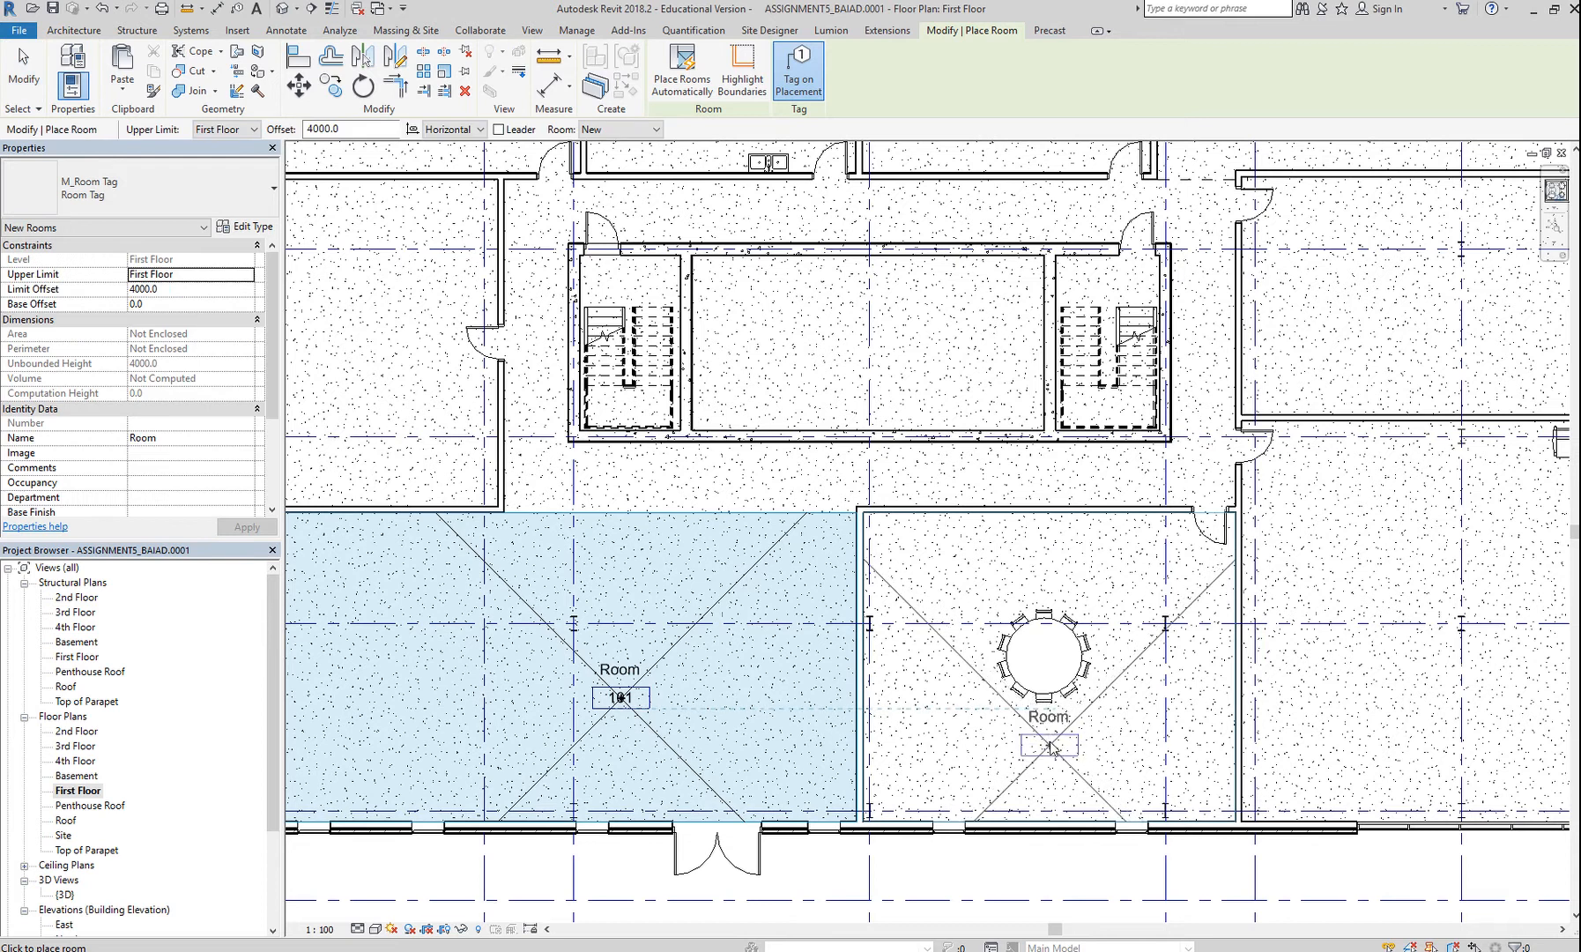
{"action": "scroll", "coordinate": [1049, 747], "scroll_direction": "down", "scroll_amount": 1}
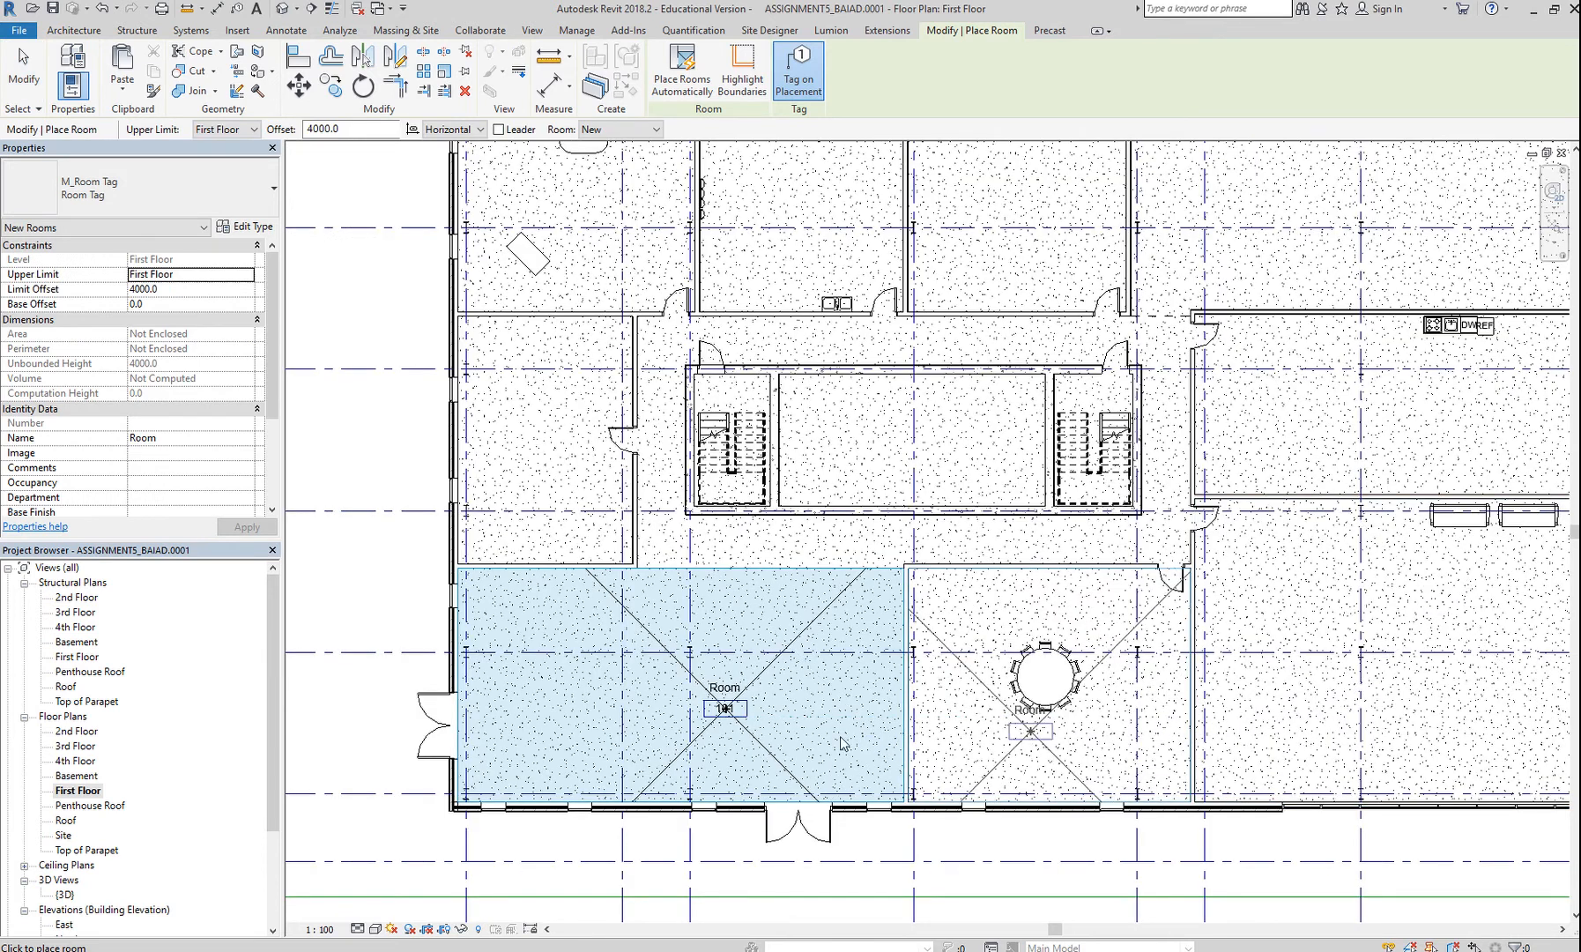
{"action": "left_click", "coordinate": [546, 457]}
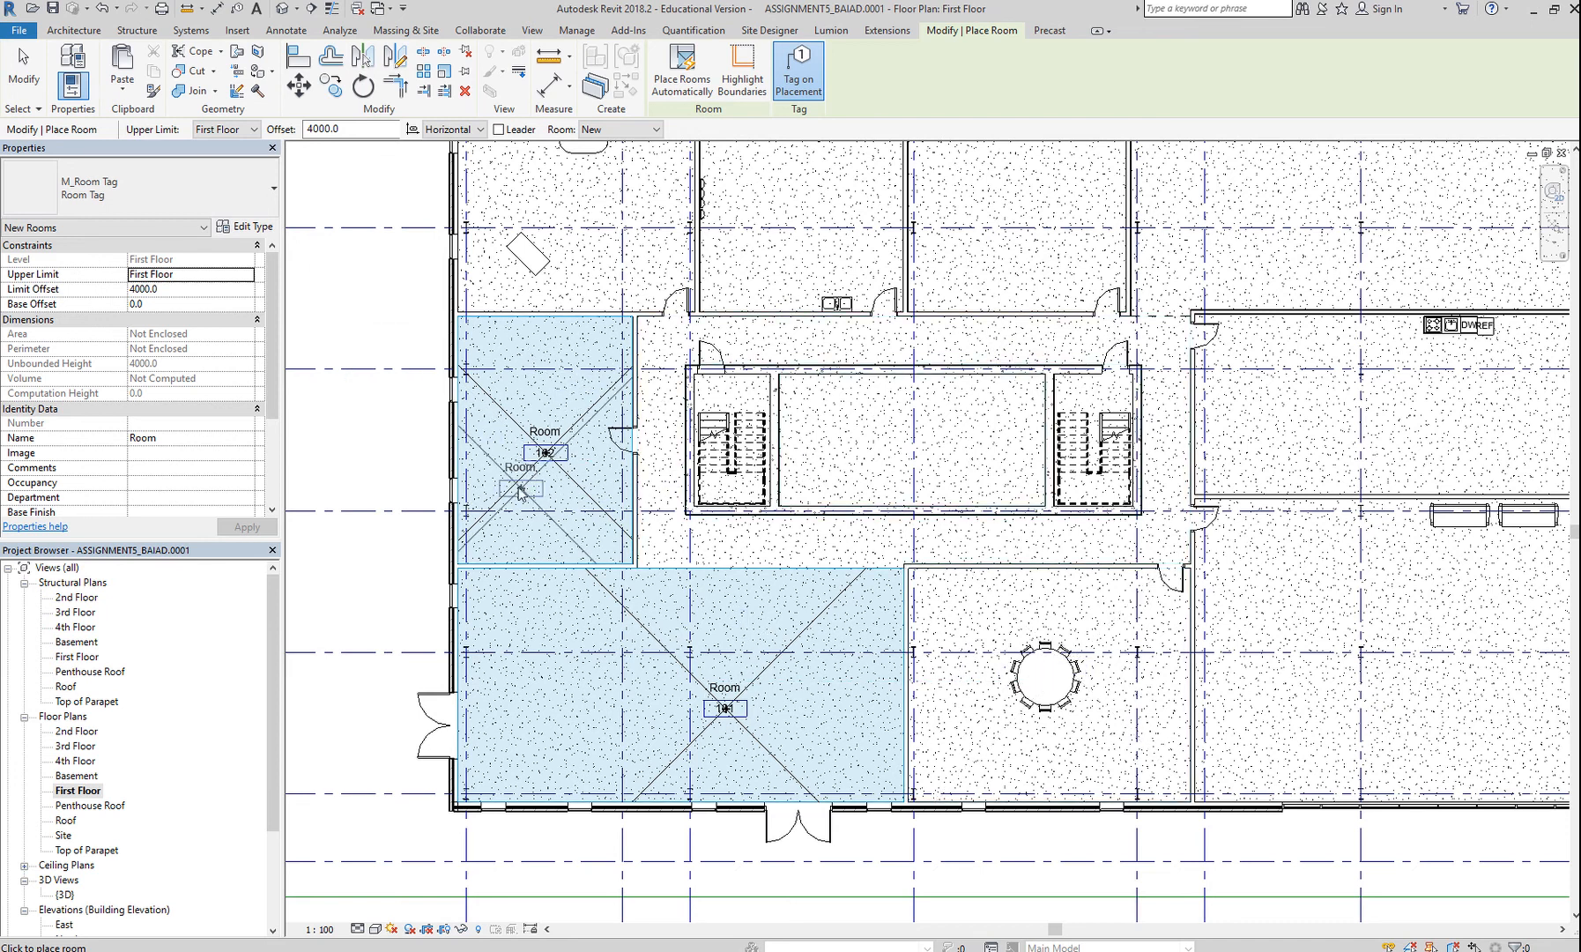
Place tagged rooms in the three adjacent enclosed spaces along the plan's upper edge, from the upper-left corner to grid 5.
{"action": "scroll", "coordinate": [530, 478], "scroll_direction": "up", "scroll_amount": 5}
{"action": "scroll", "coordinate": [606, 496], "scroll_direction": "down", "scroll_amount": 5}
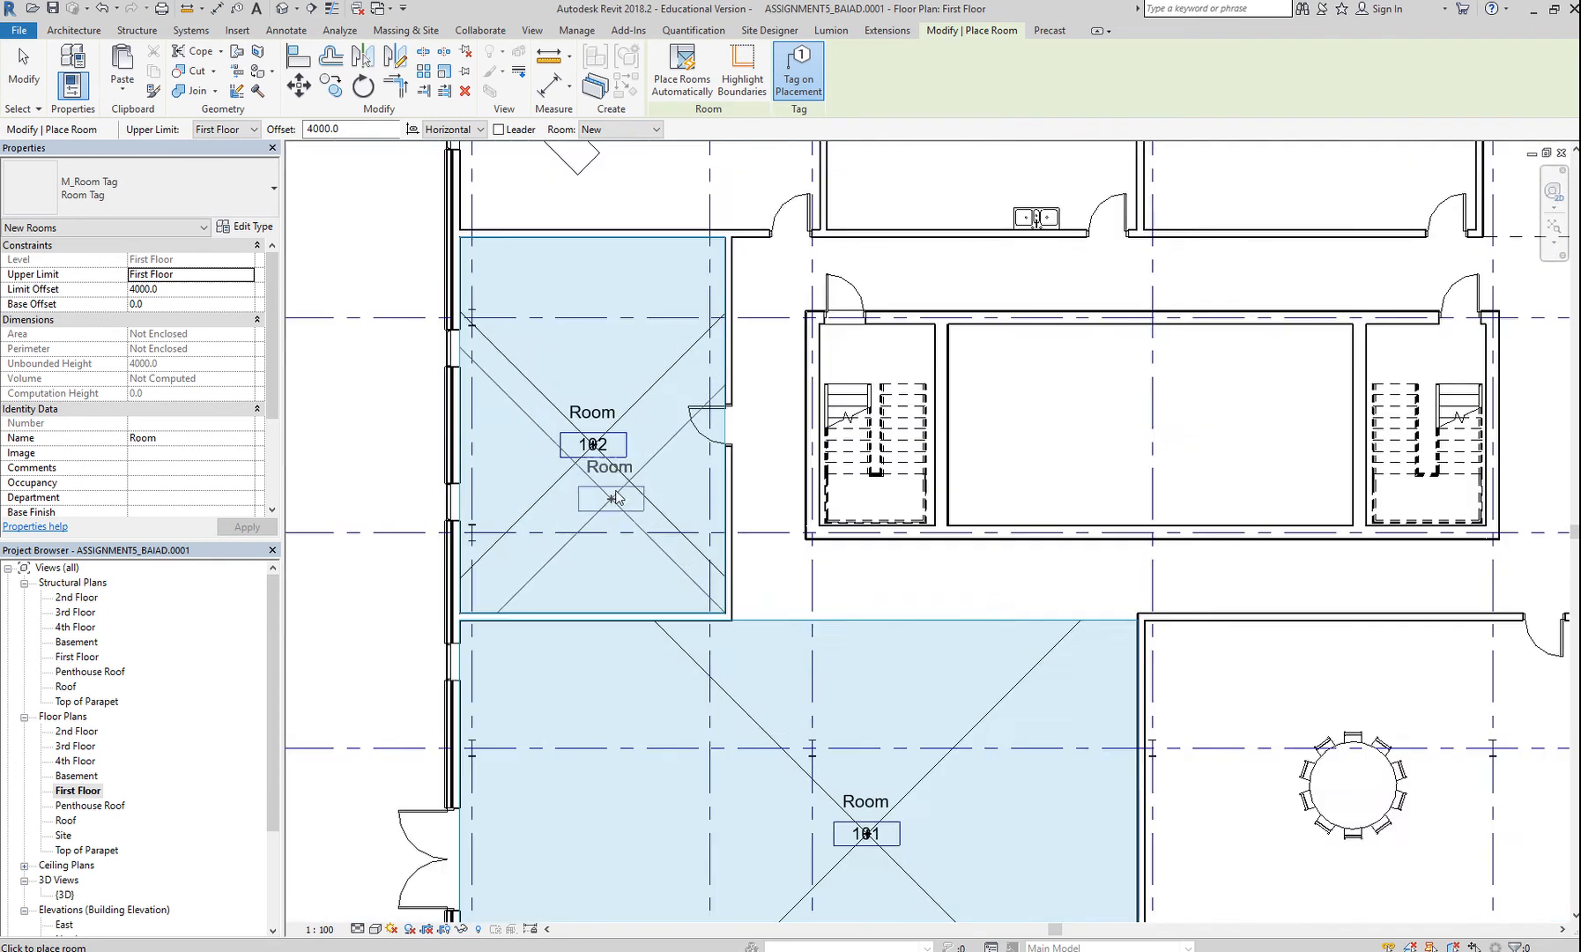
{"action": "left_click", "coordinate": [630, 257]}
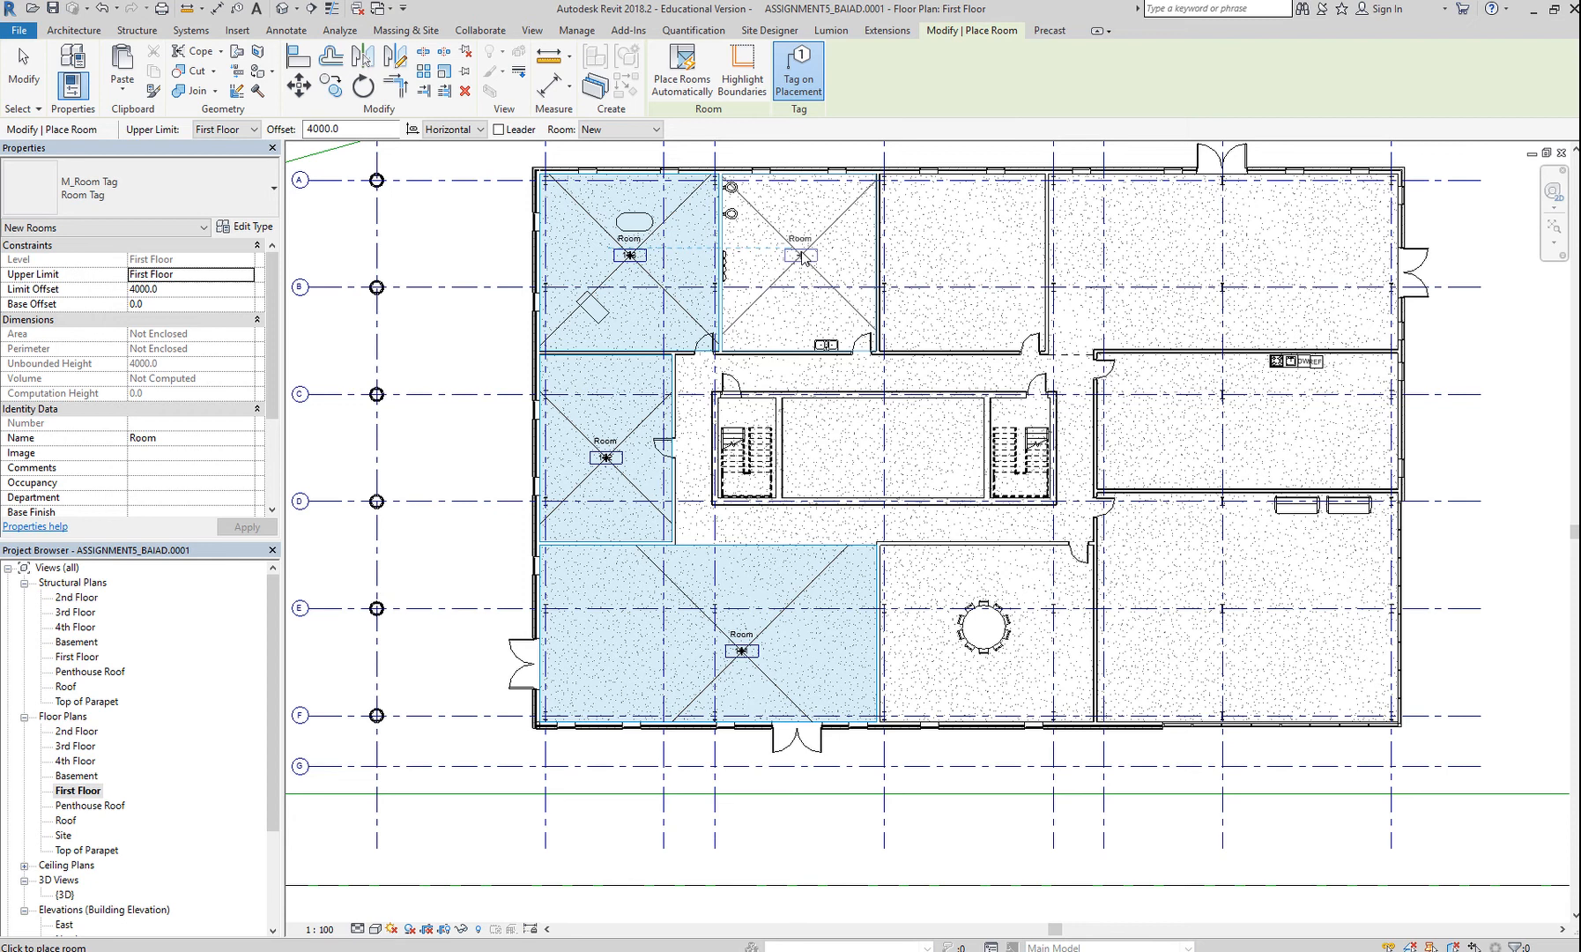
{"action": "left_click", "coordinate": [801, 256]}
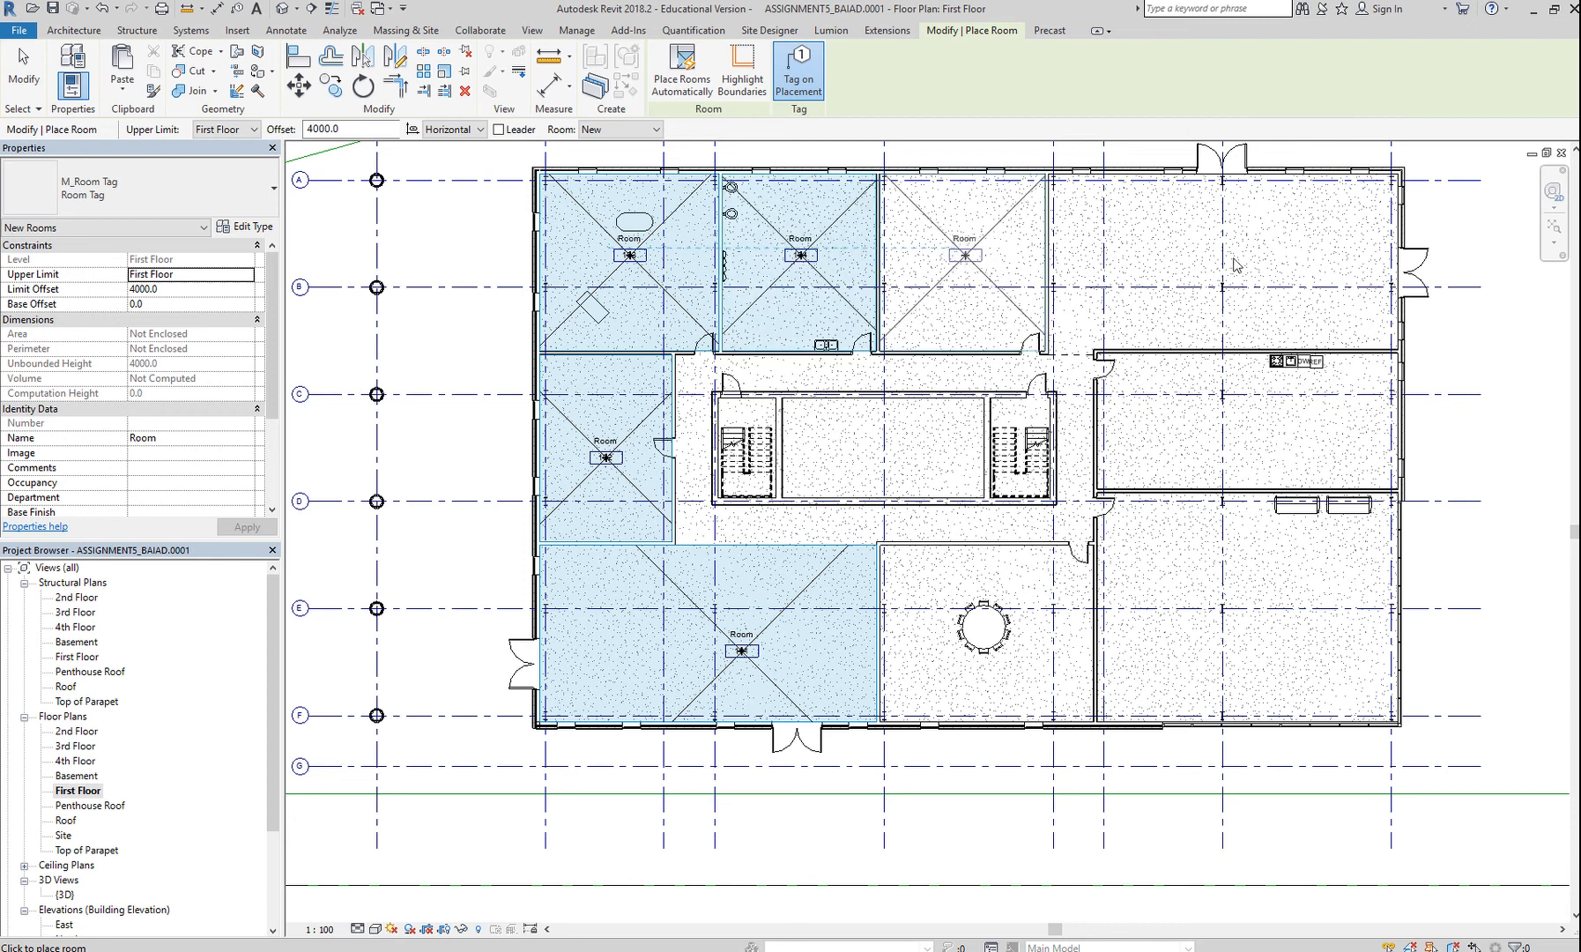
{"action": "left_click", "coordinate": [965, 255]}
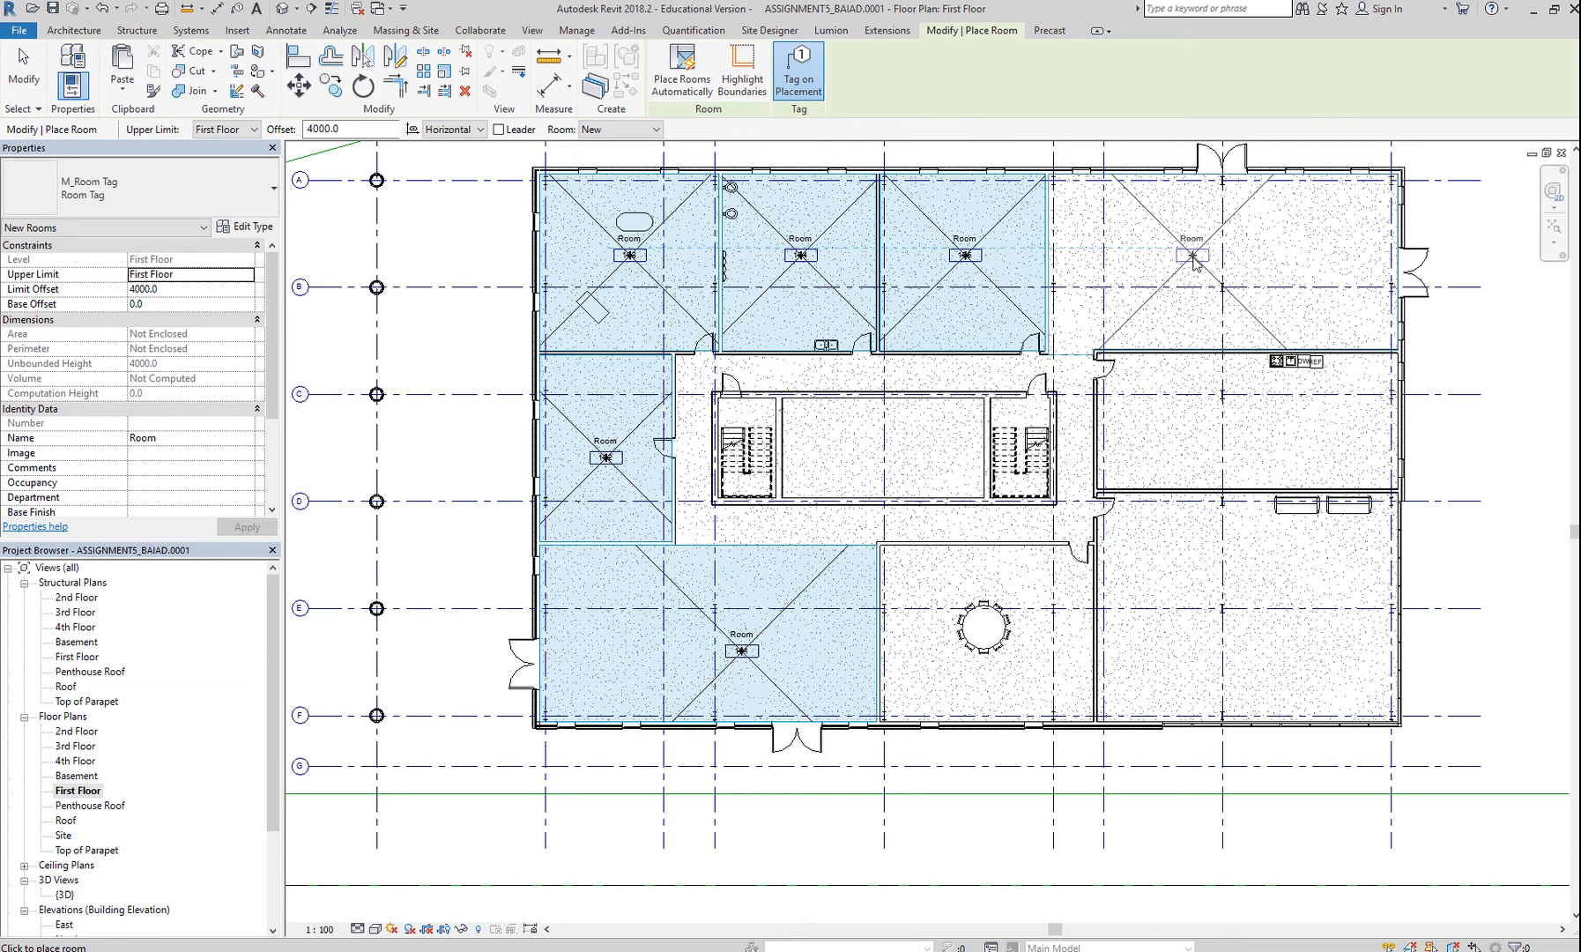
Place tagged rooms in the upper-right space, the two spaces below it and the round-table room, and end room placement.
{"action": "left_click", "coordinate": [1192, 256]}
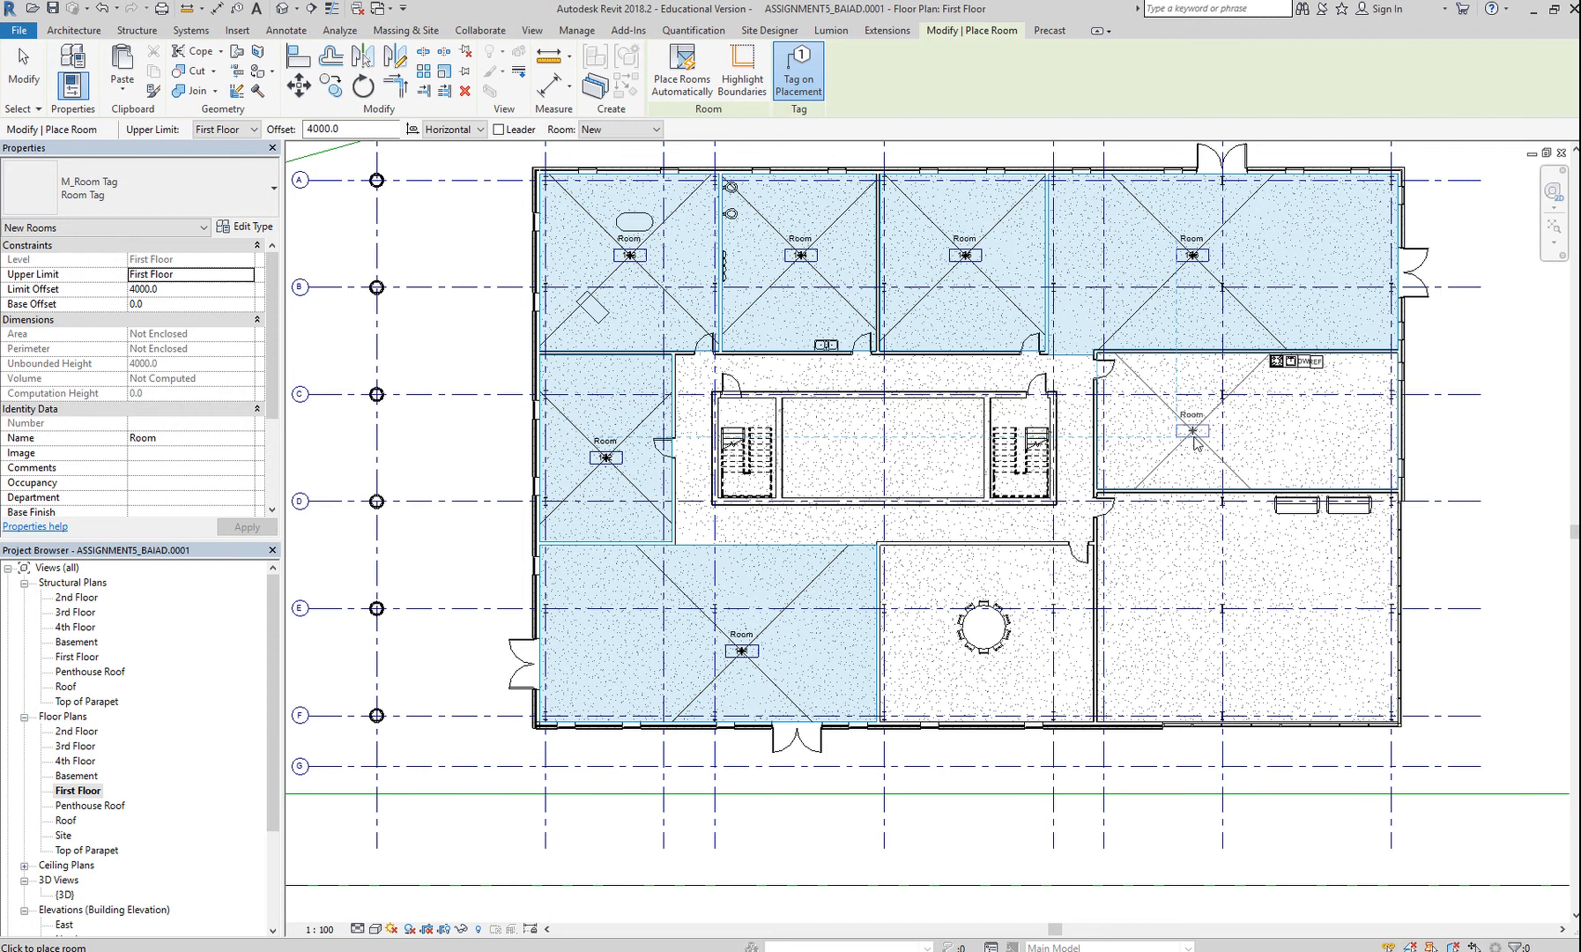
{"action": "left_click", "coordinate": [1194, 438]}
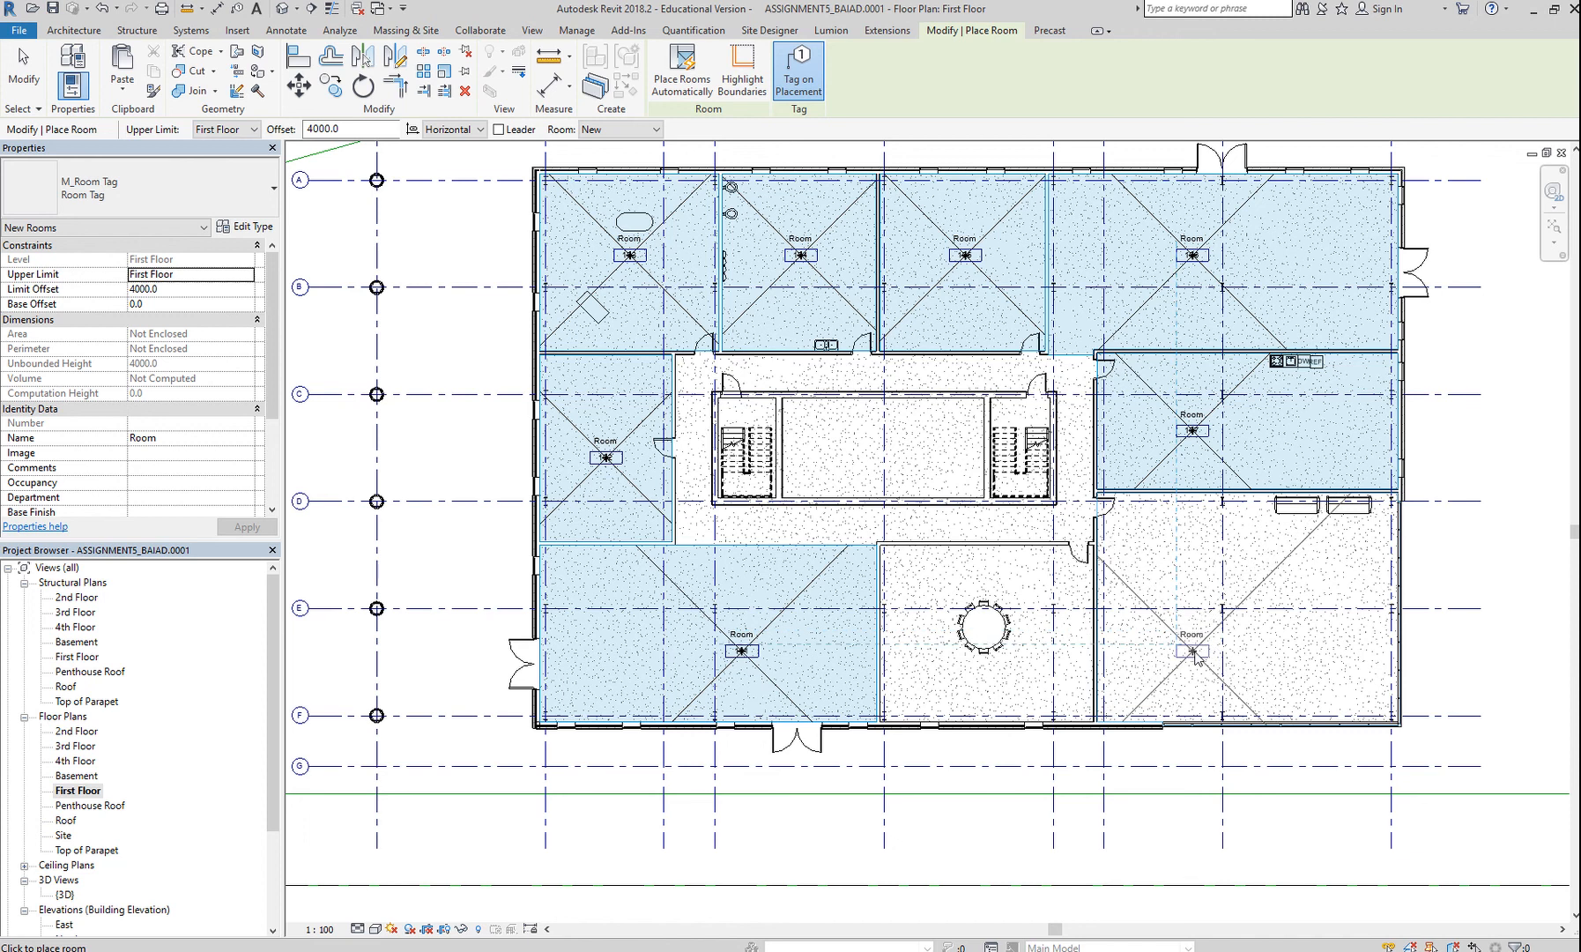
{"action": "left_click", "coordinate": [1195, 652]}
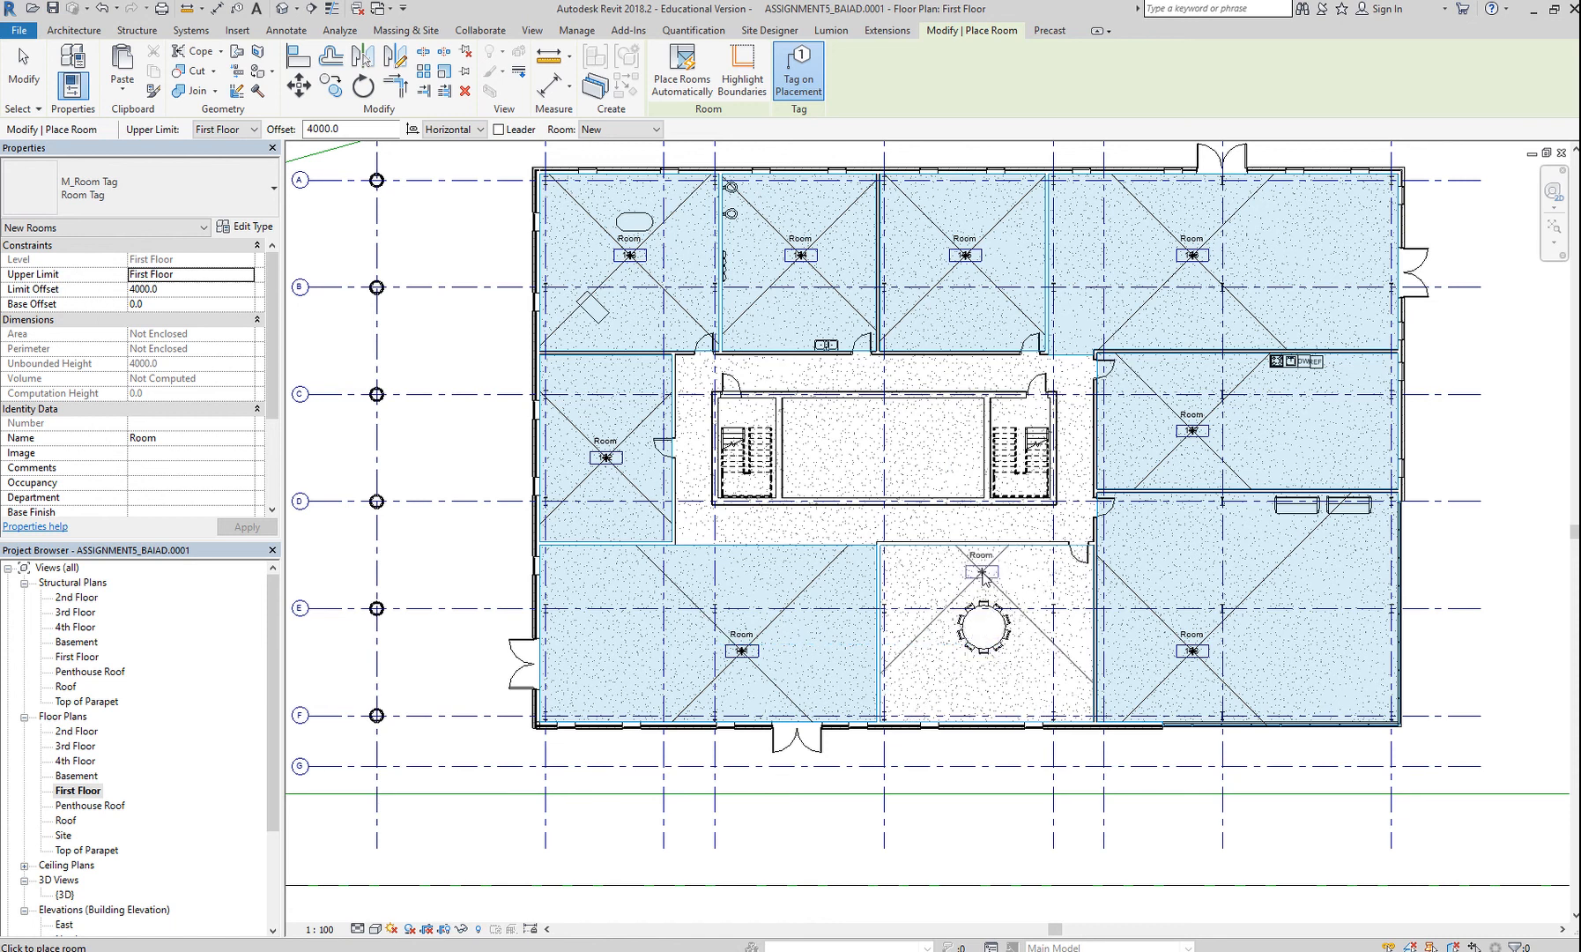
{"action": "left_click", "coordinate": [984, 577]}
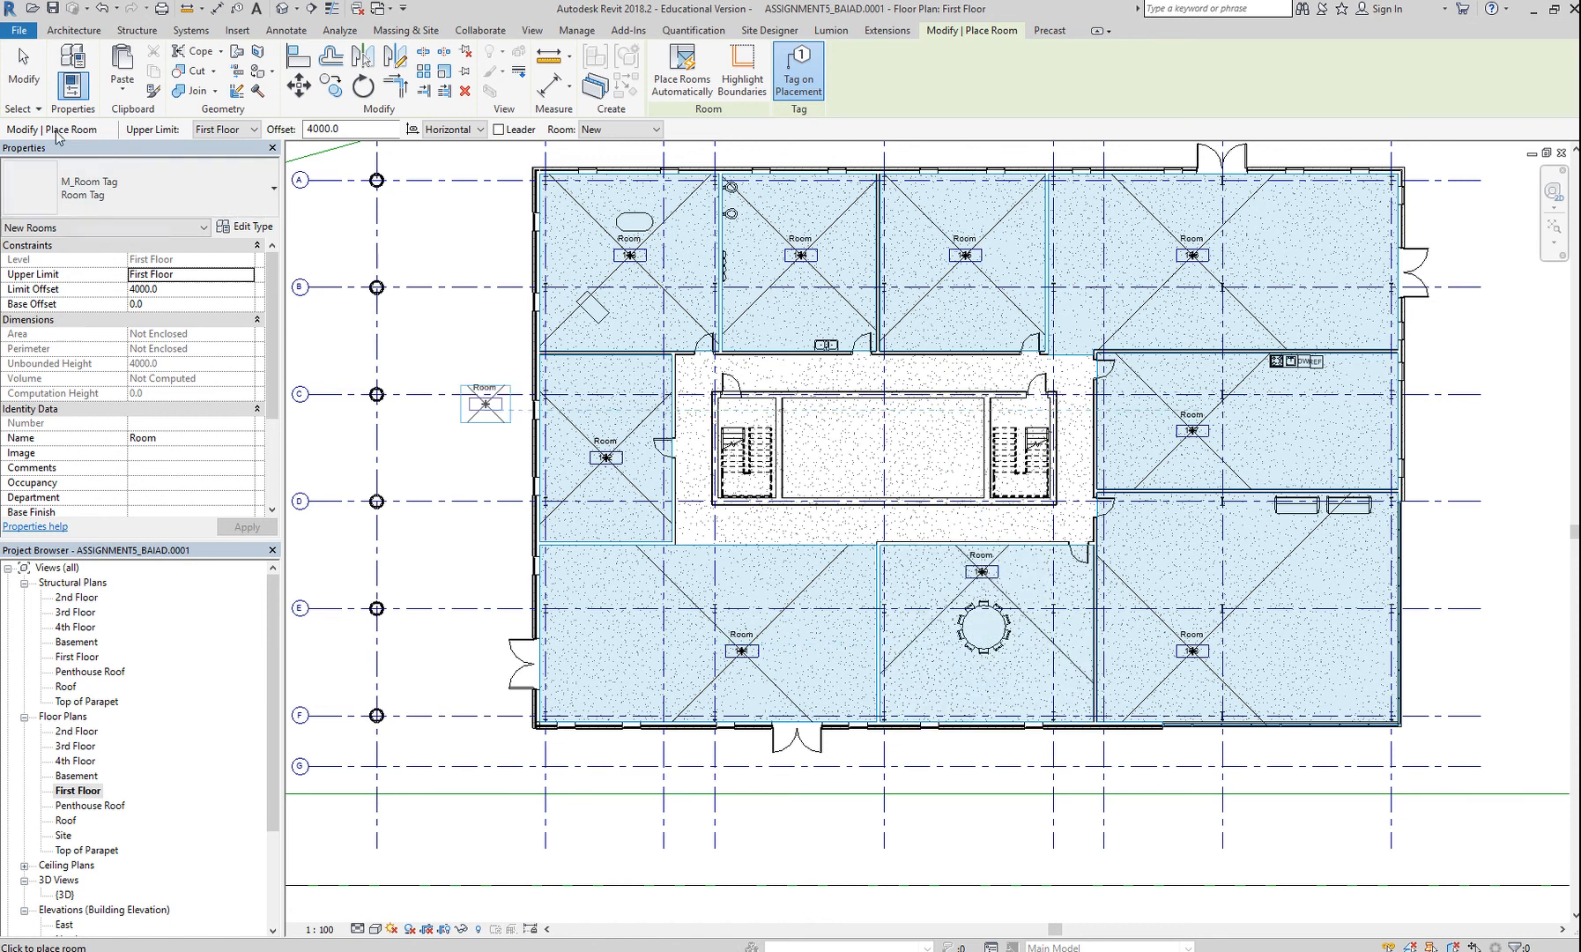
{"action": "left_click", "coordinate": [24, 71]}
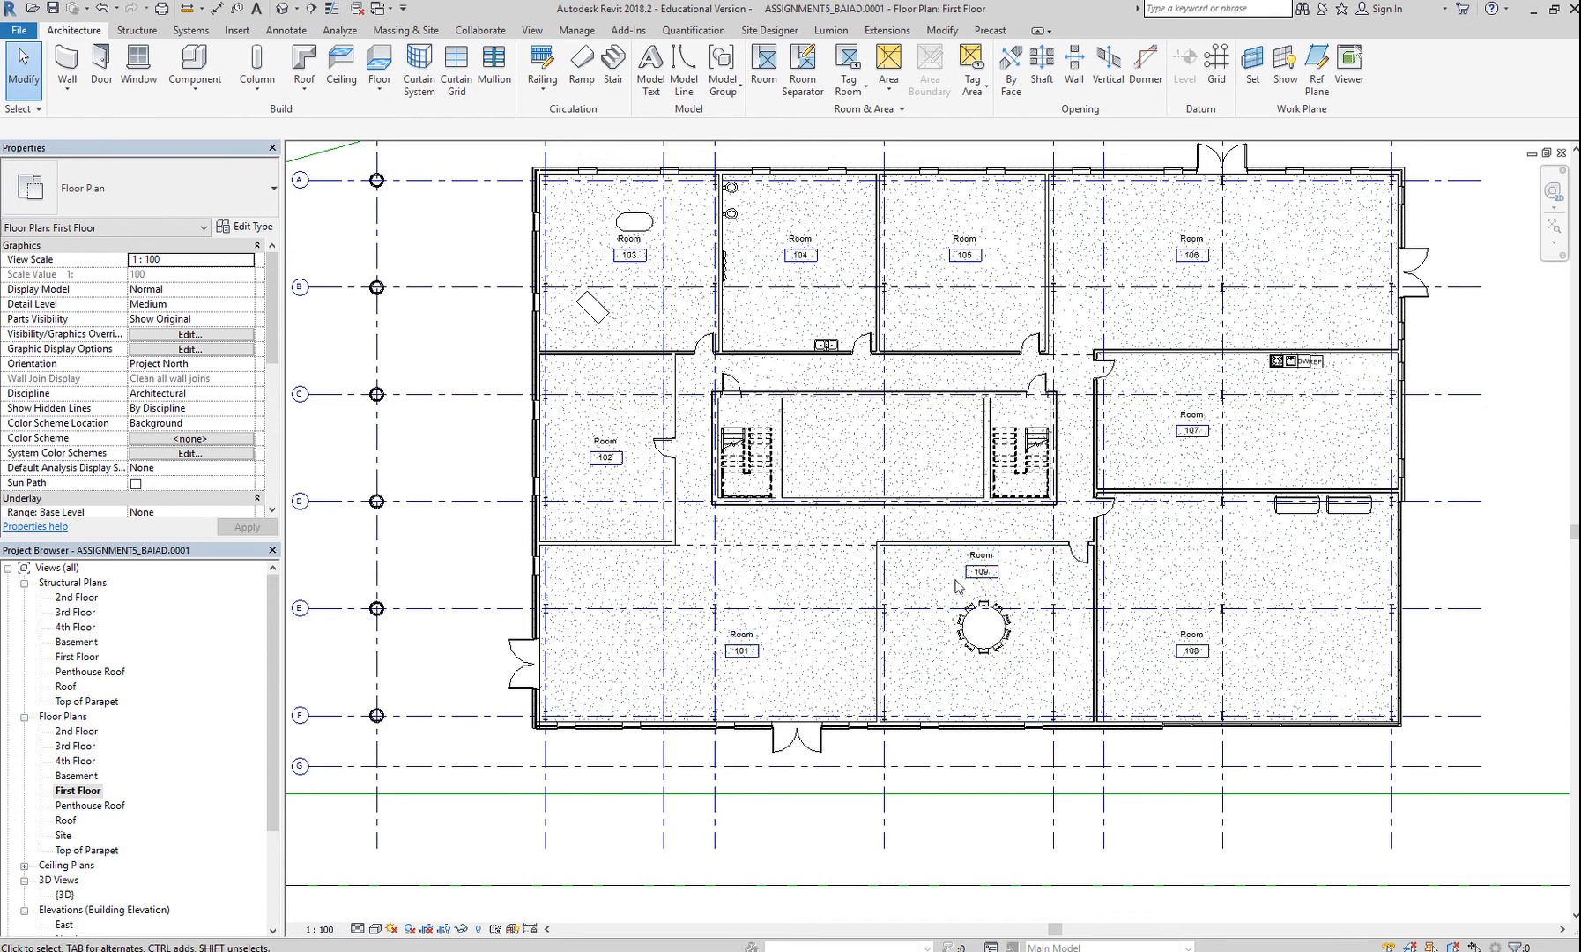
{"action": "scroll", "coordinate": [1001, 586], "scroll_direction": "up", "scroll_amount": 4}
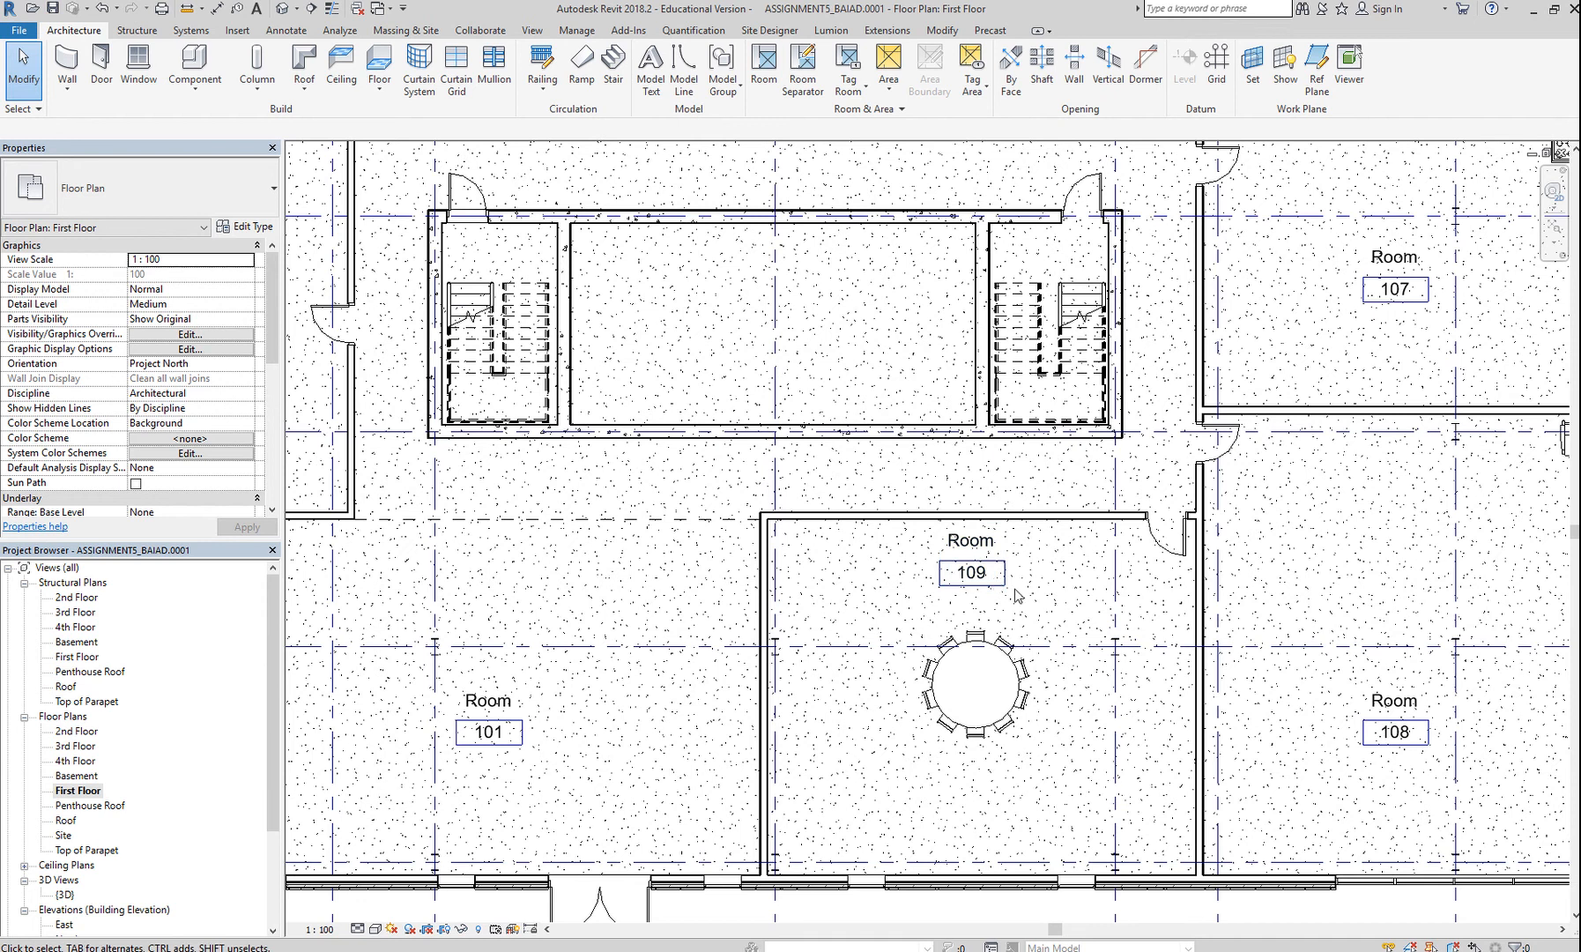
{"action": "scroll", "coordinate": [1036, 731], "scroll_direction": "down", "scroll_amount": 3}
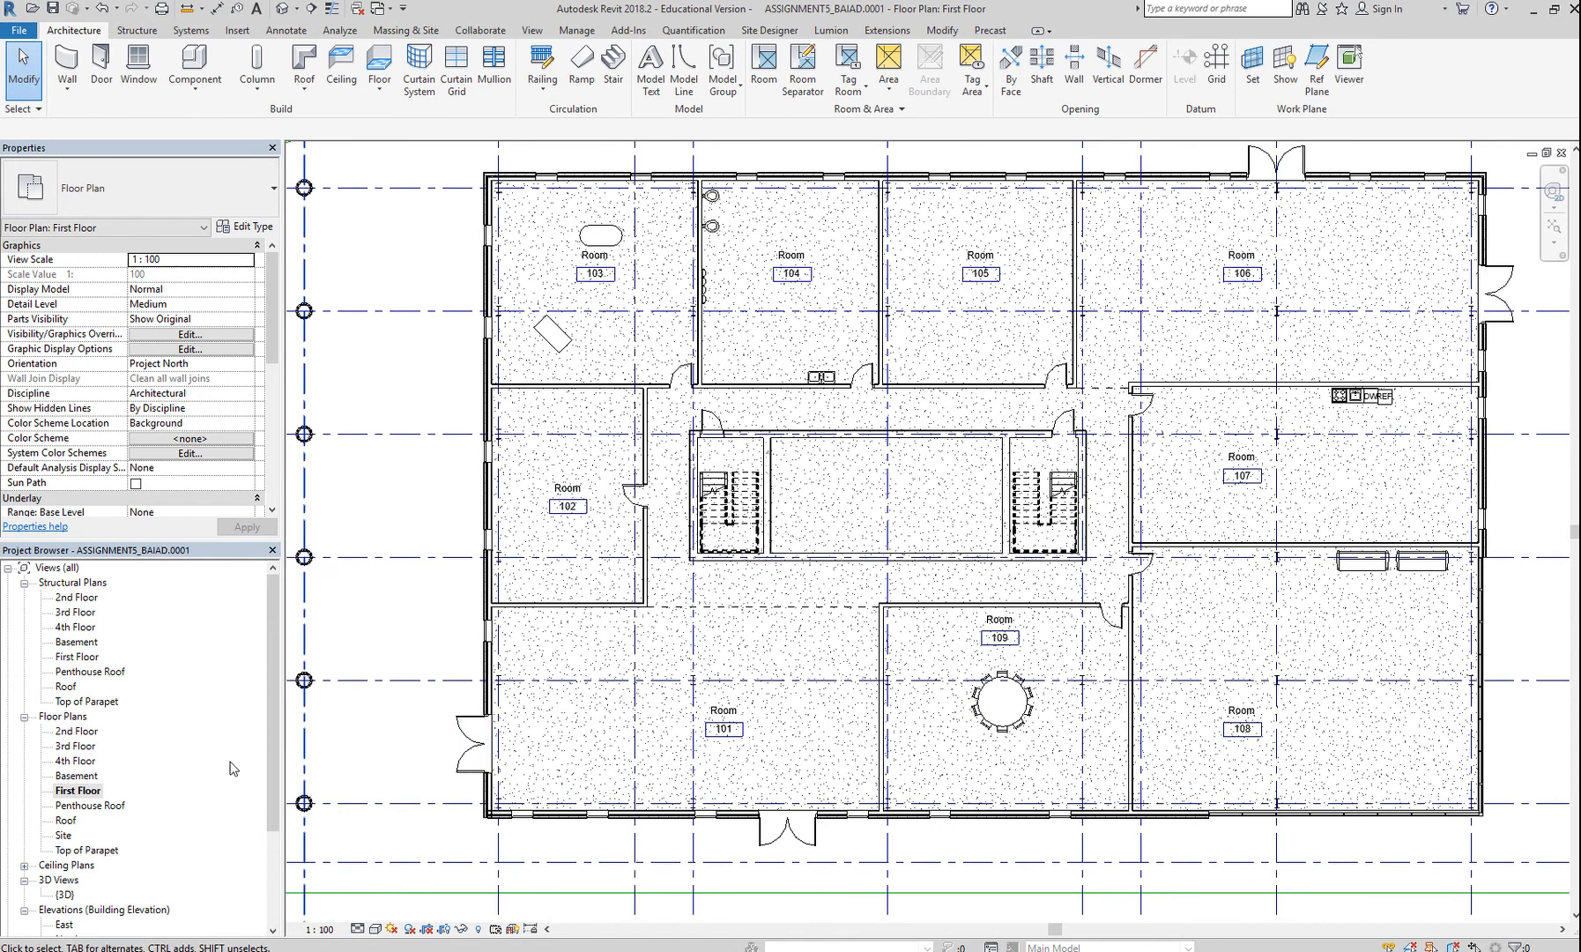
Open the 2nd Floor plan and place a tagged room in the lower projecting space between grids 2a and 4.
{"action": "double_click", "coordinate": [66, 733]}
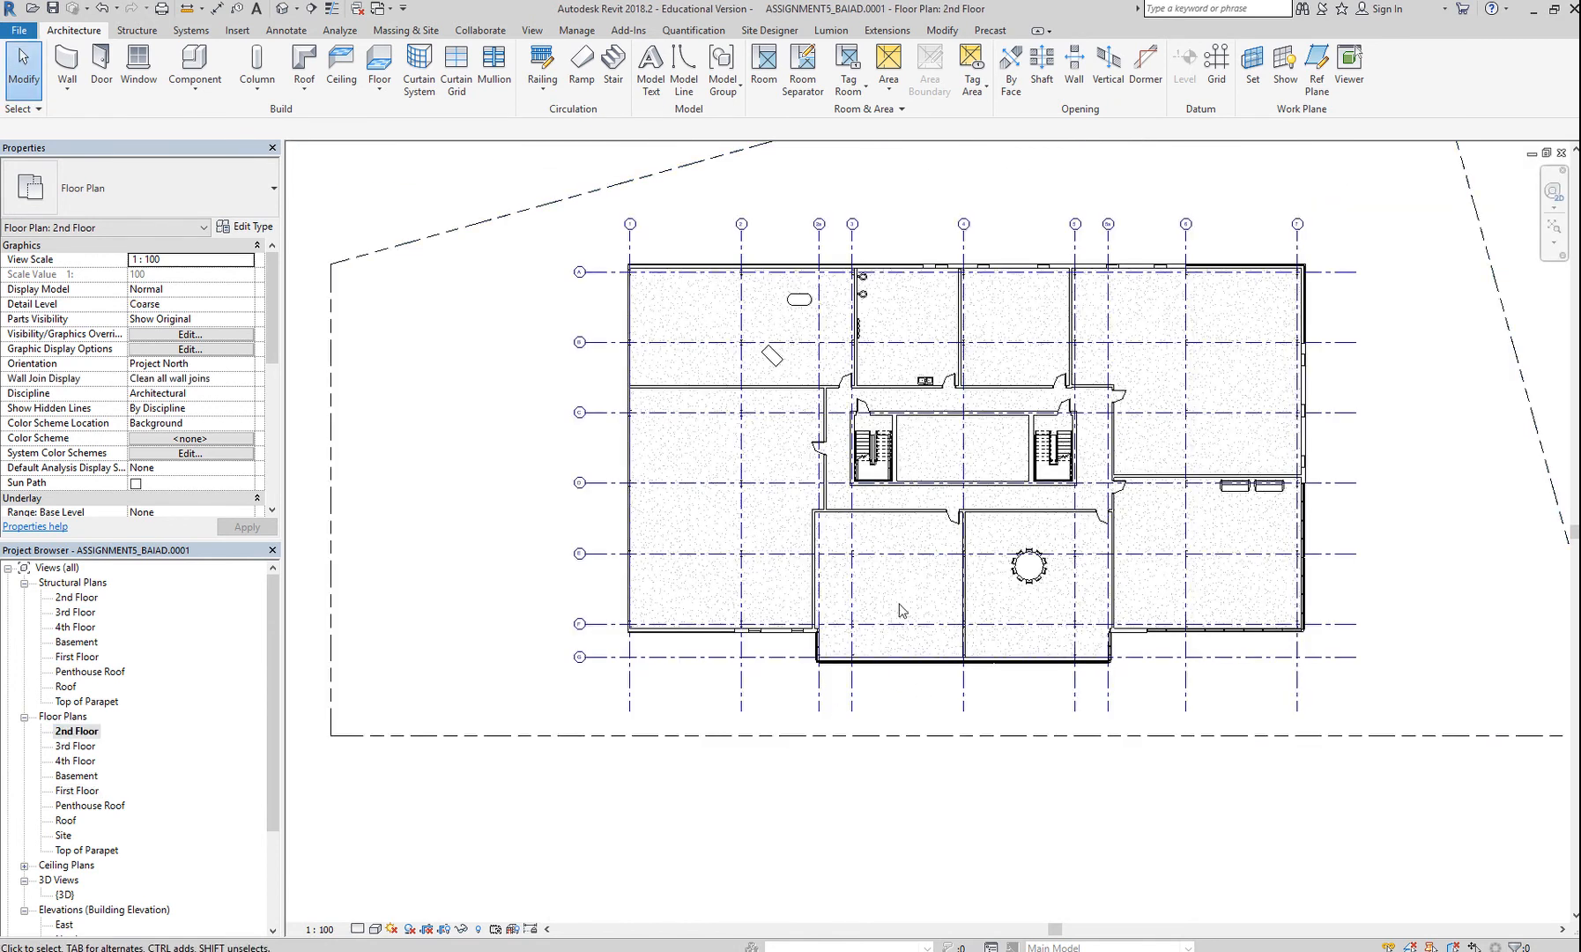
{"action": "left_click", "coordinate": [764, 68]}
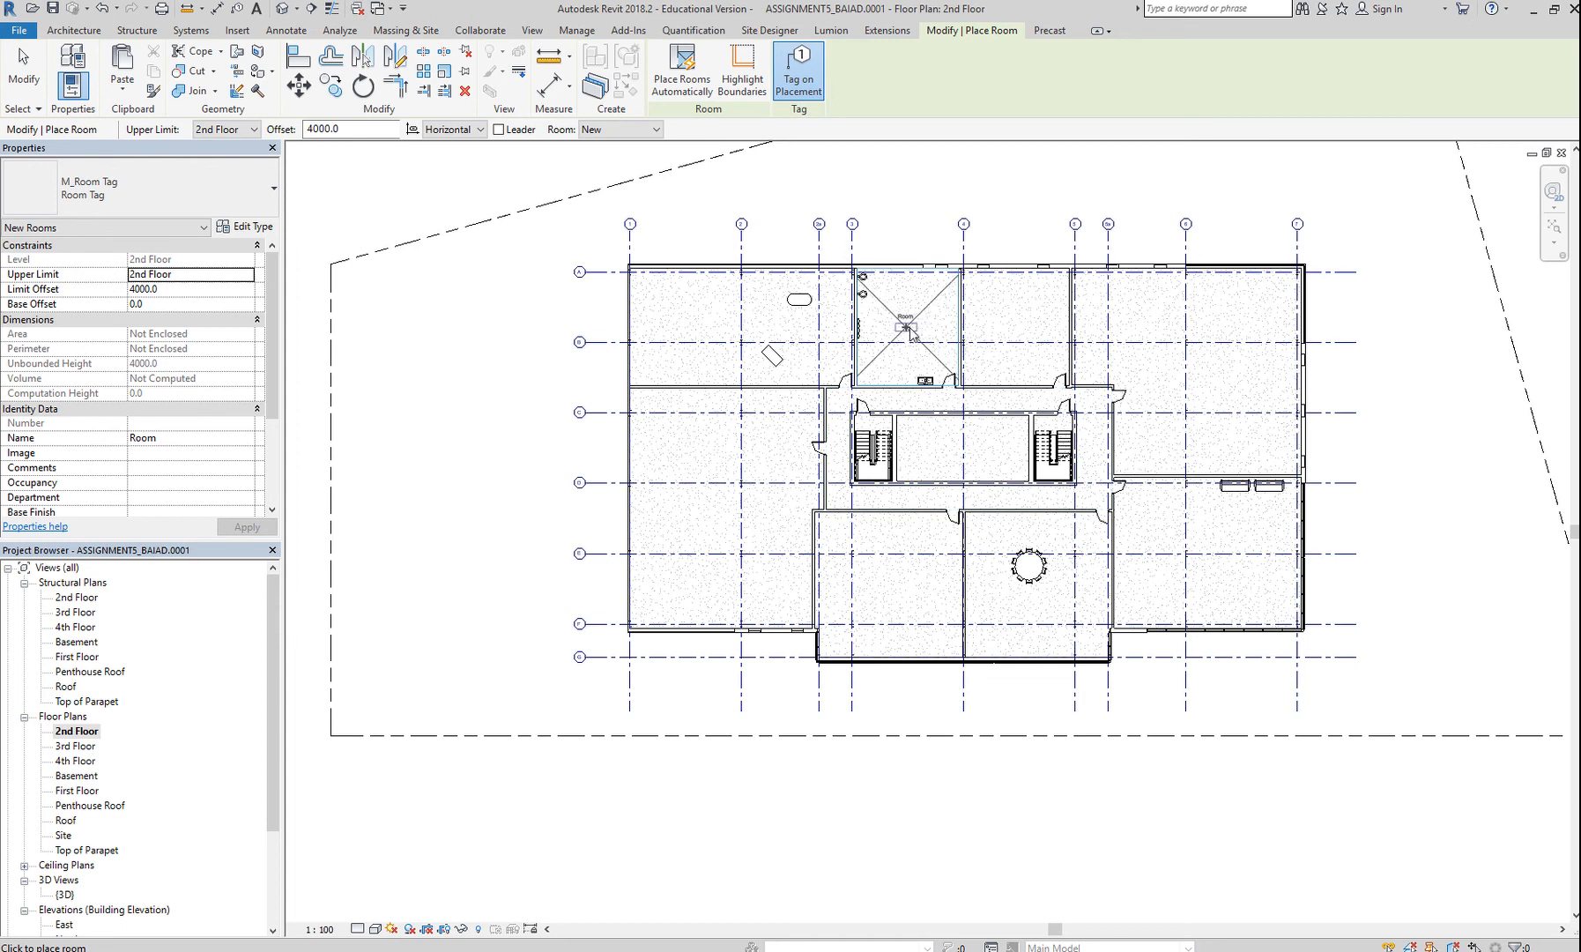
{"action": "scroll", "coordinate": [955, 446], "scroll_direction": "up", "scroll_amount": 3}
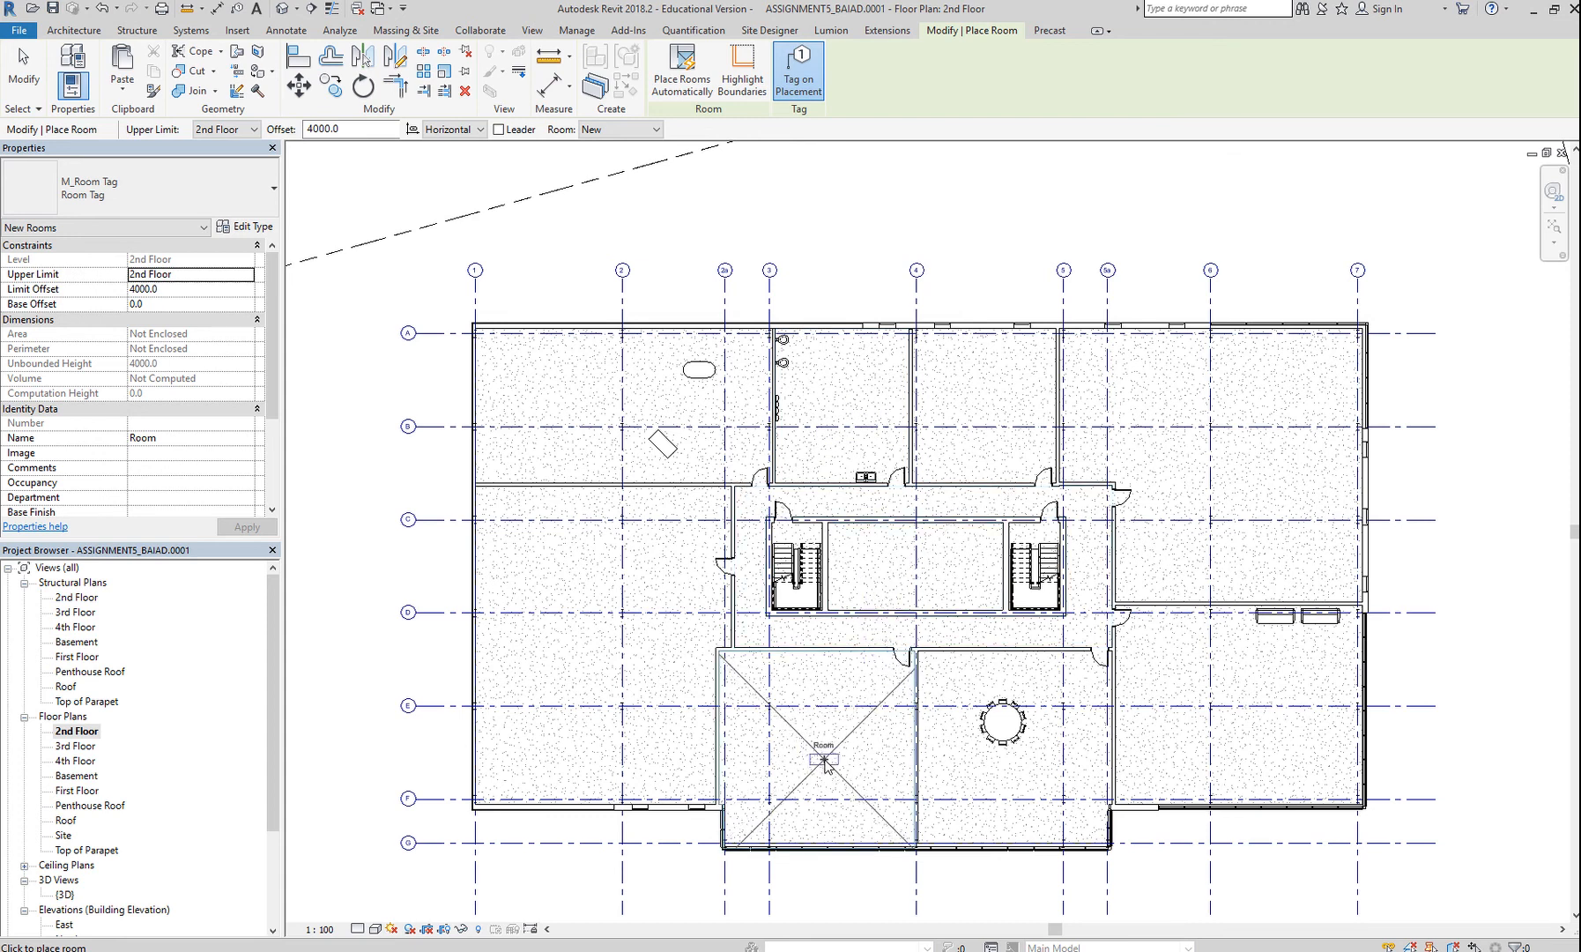
{"action": "left_click", "coordinate": [825, 760]}
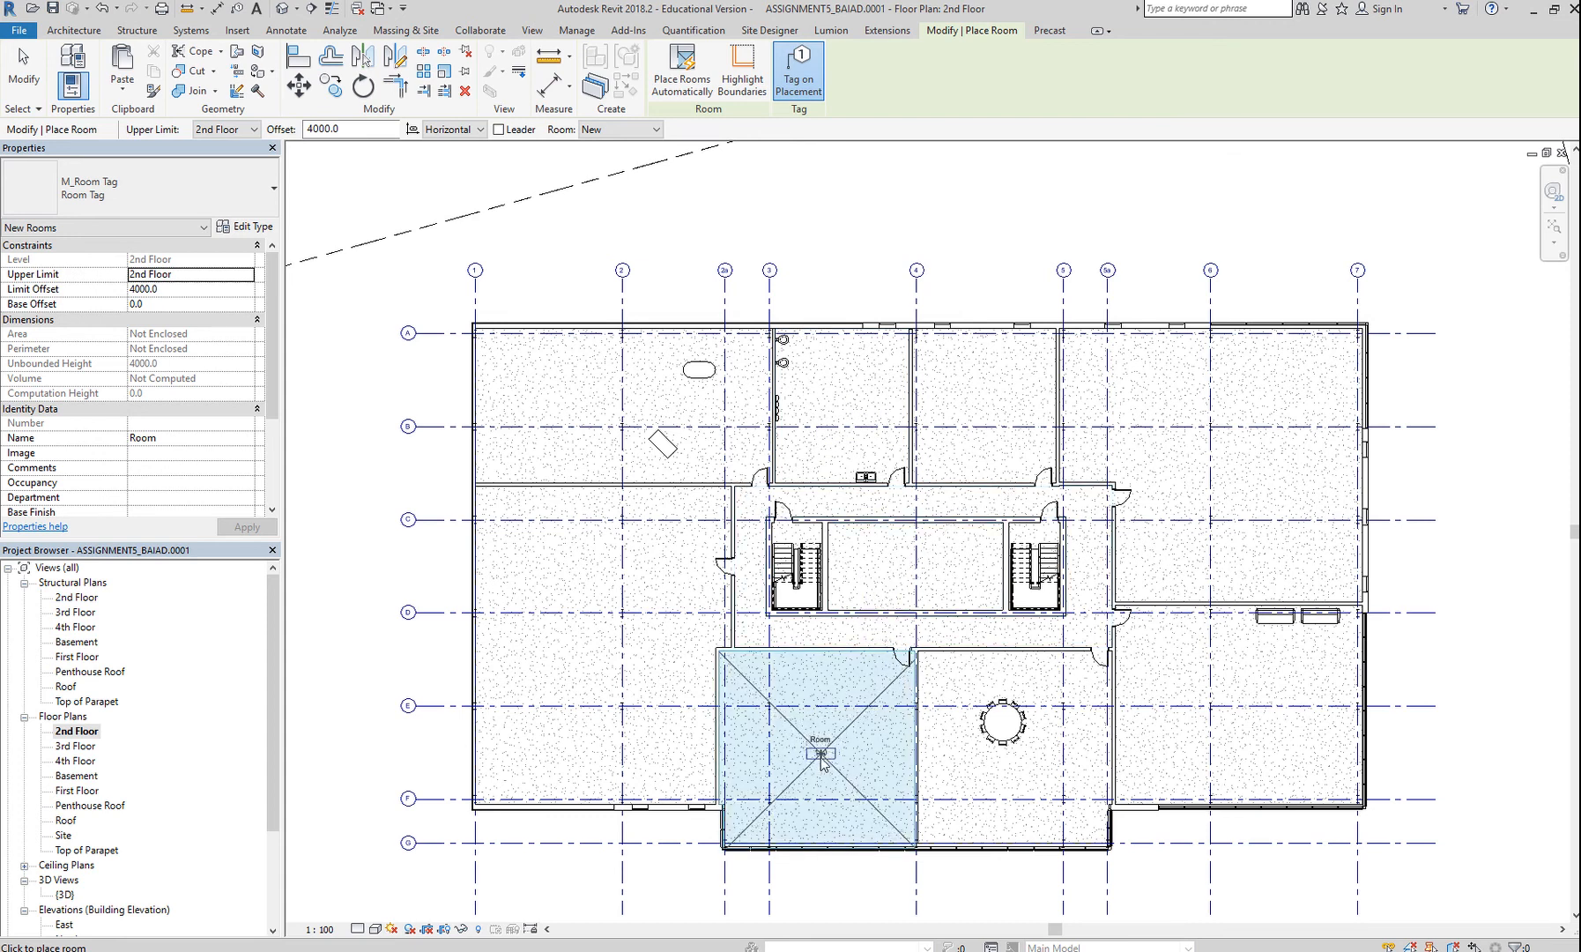
Set the number in the new 2nd floor room's tag to 201.
{"action": "scroll", "coordinate": [824, 763], "scroll_direction": "up", "scroll_amount": 5}
{"action": "scroll", "coordinate": [820, 765], "scroll_direction": "up", "scroll_amount": 1}
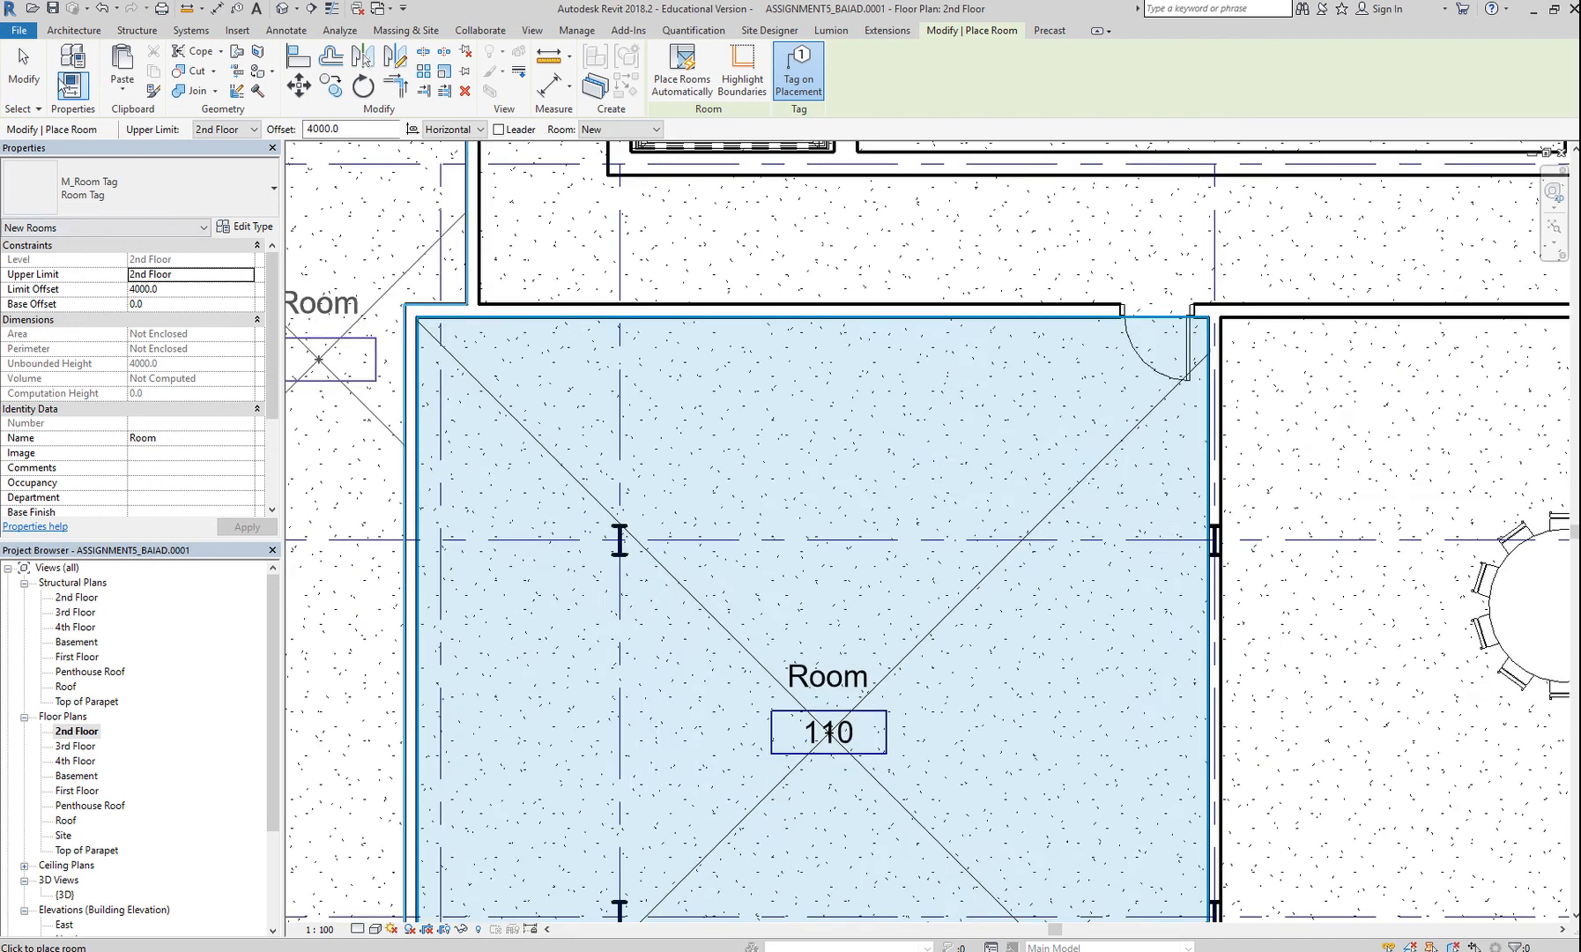
{"action": "key", "text": "Escape"}
{"action": "left_click", "coordinate": [861, 748]}
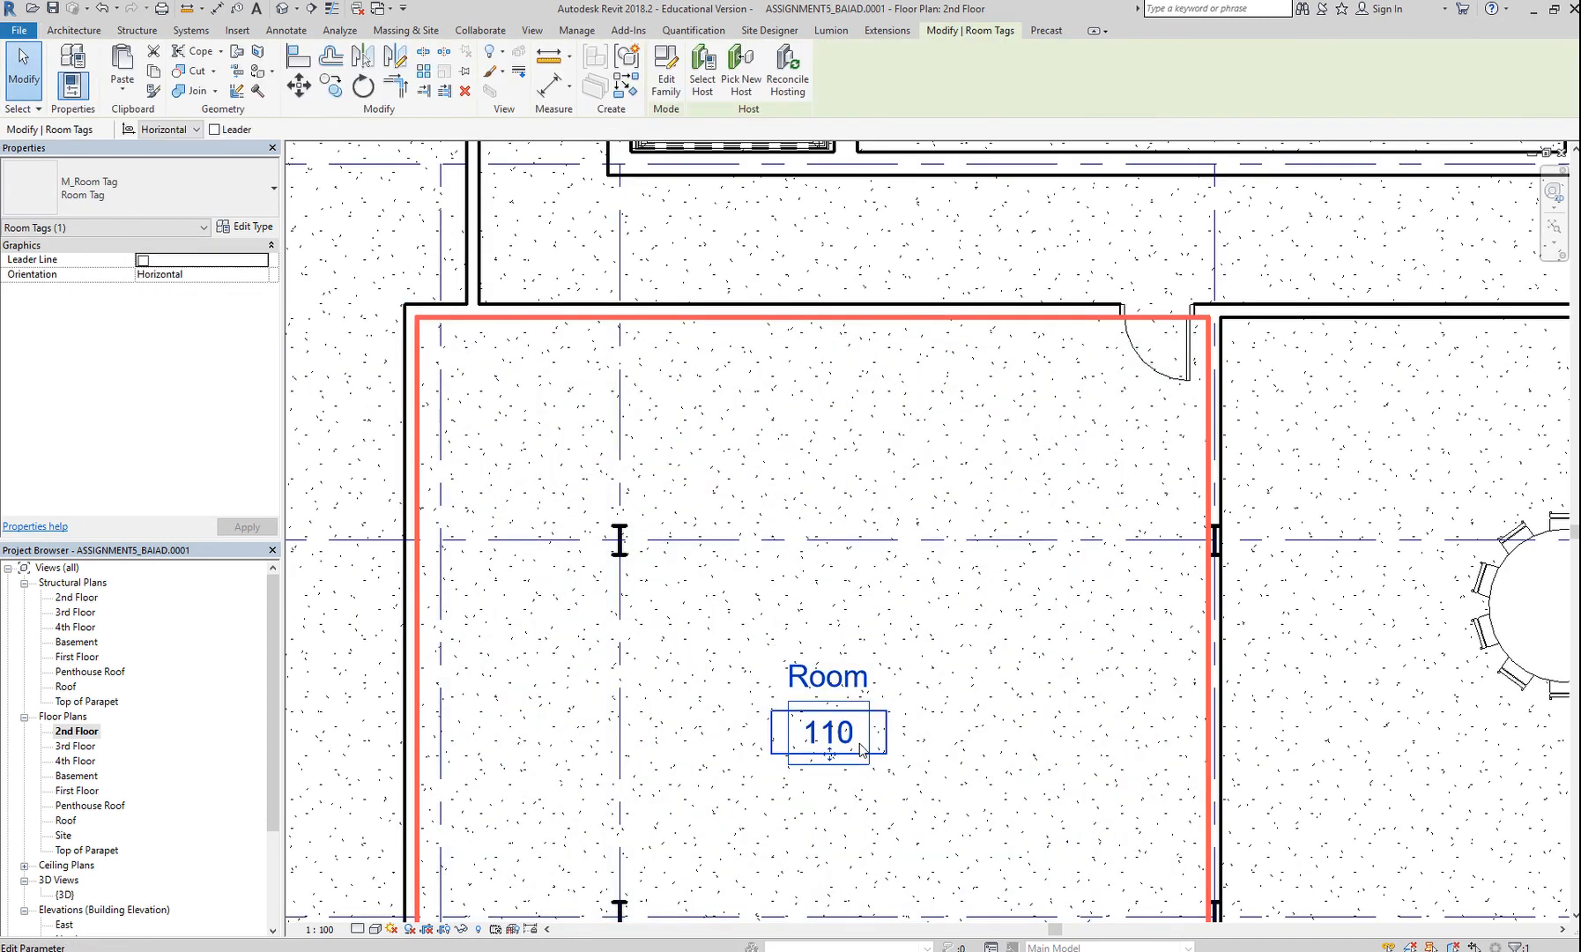
{"action": "left_click", "coordinate": [853, 734]}
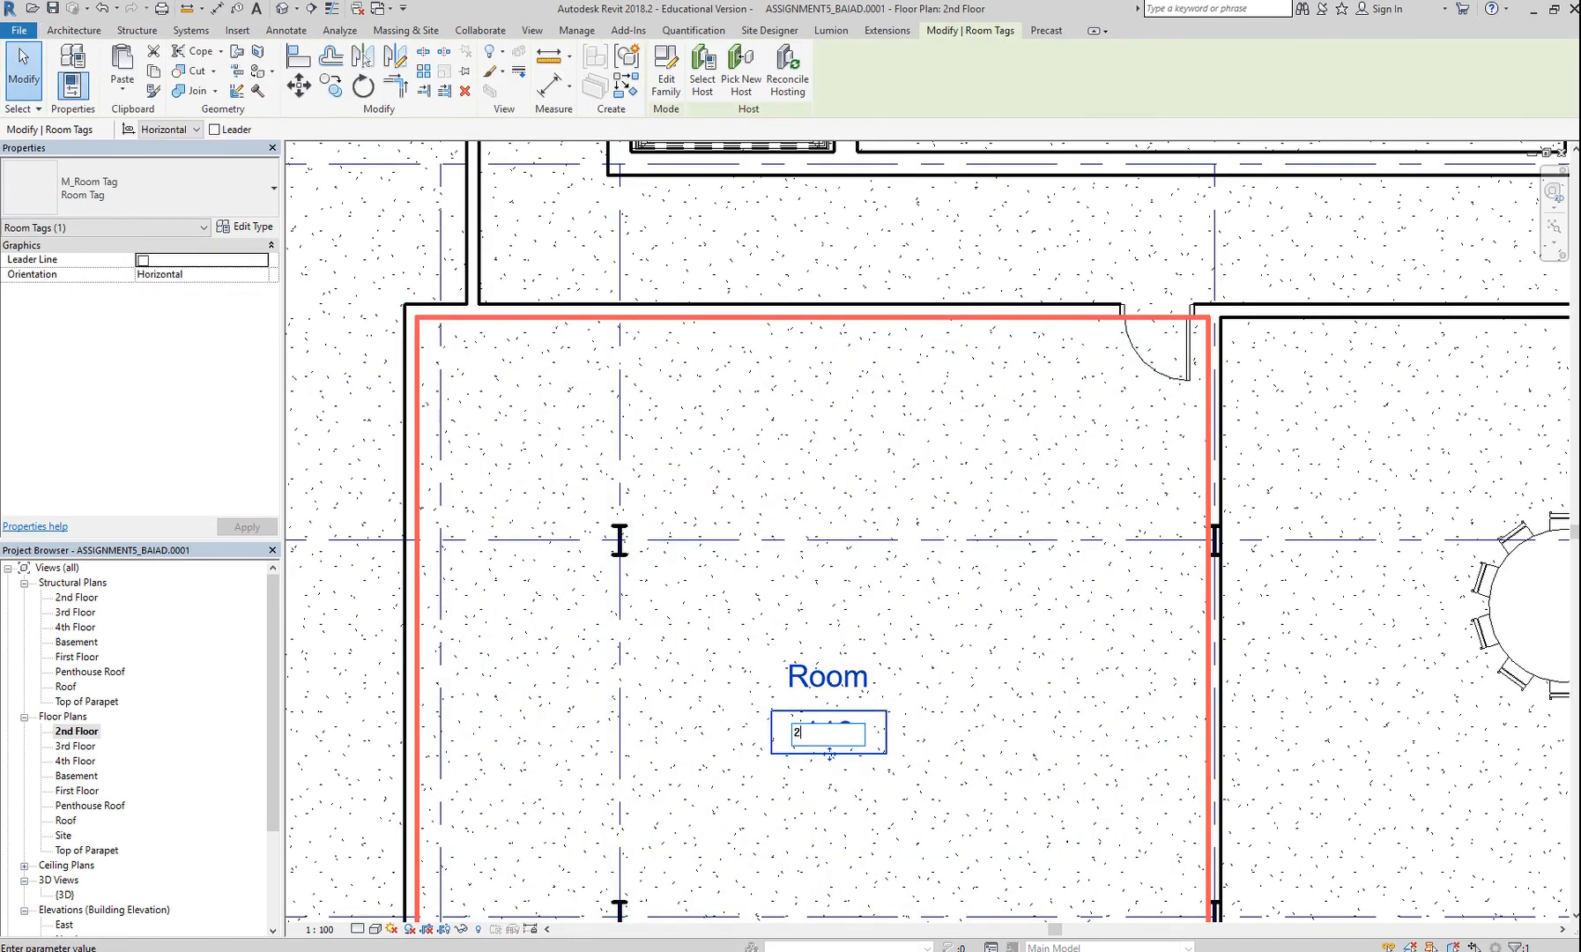
{"action": "type", "text": "201"}
{"action": "key", "text": "Return"}
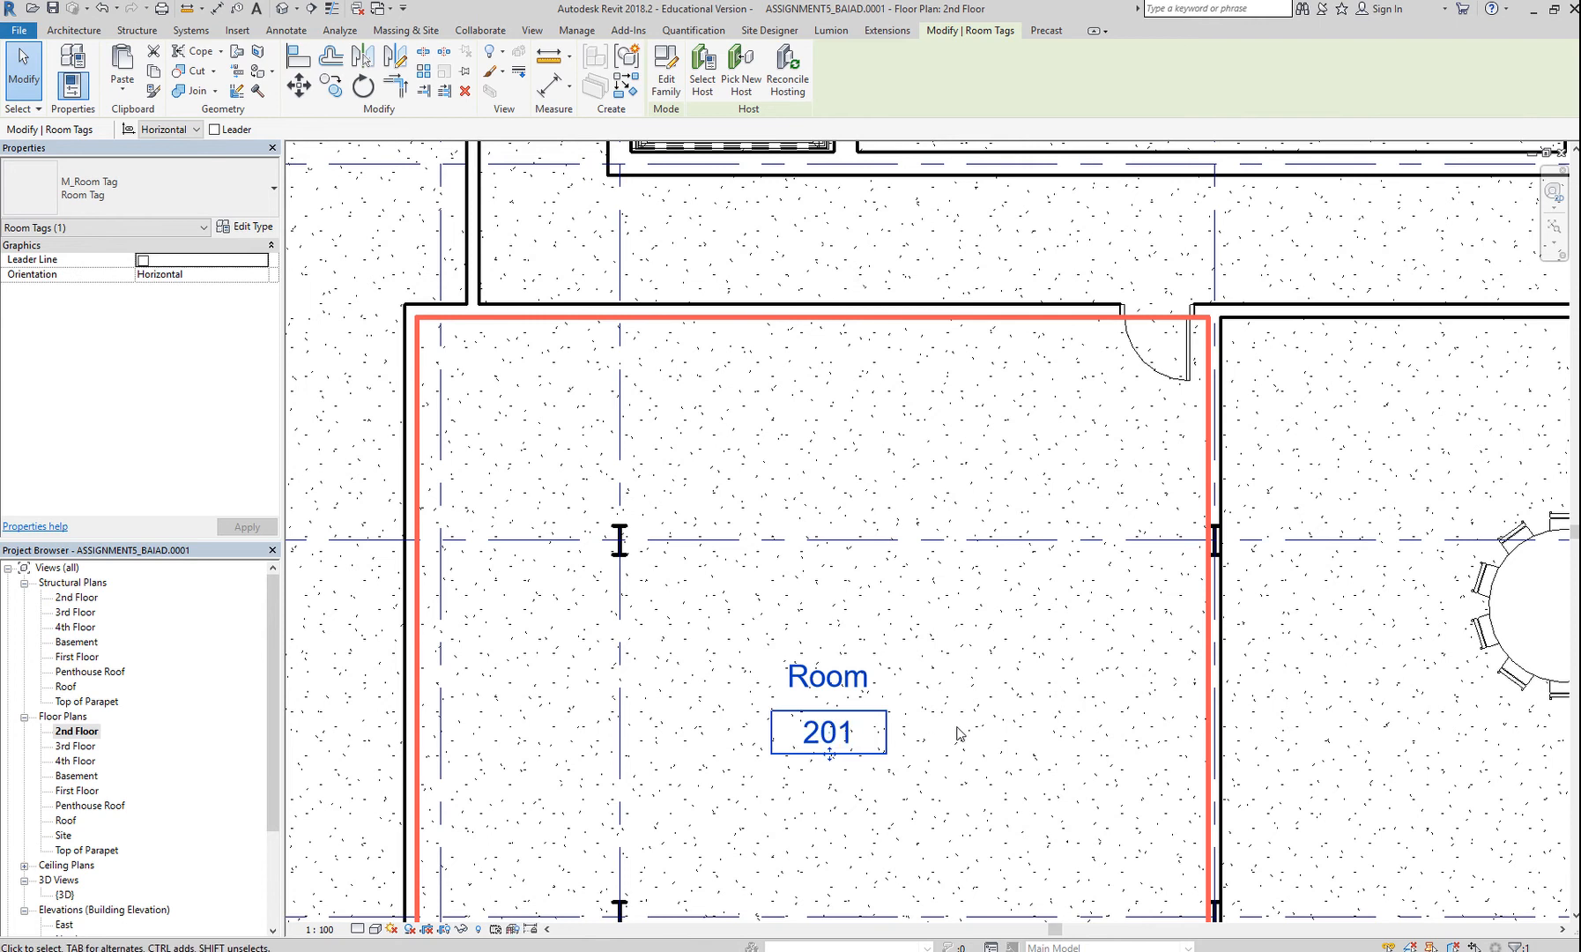
Place tagged rooms in the round-table space beside room 201 and in the adjacent lower-right space of the 2nd floor.
{"action": "scroll", "coordinate": [969, 735], "scroll_direction": "down", "scroll_amount": 3}
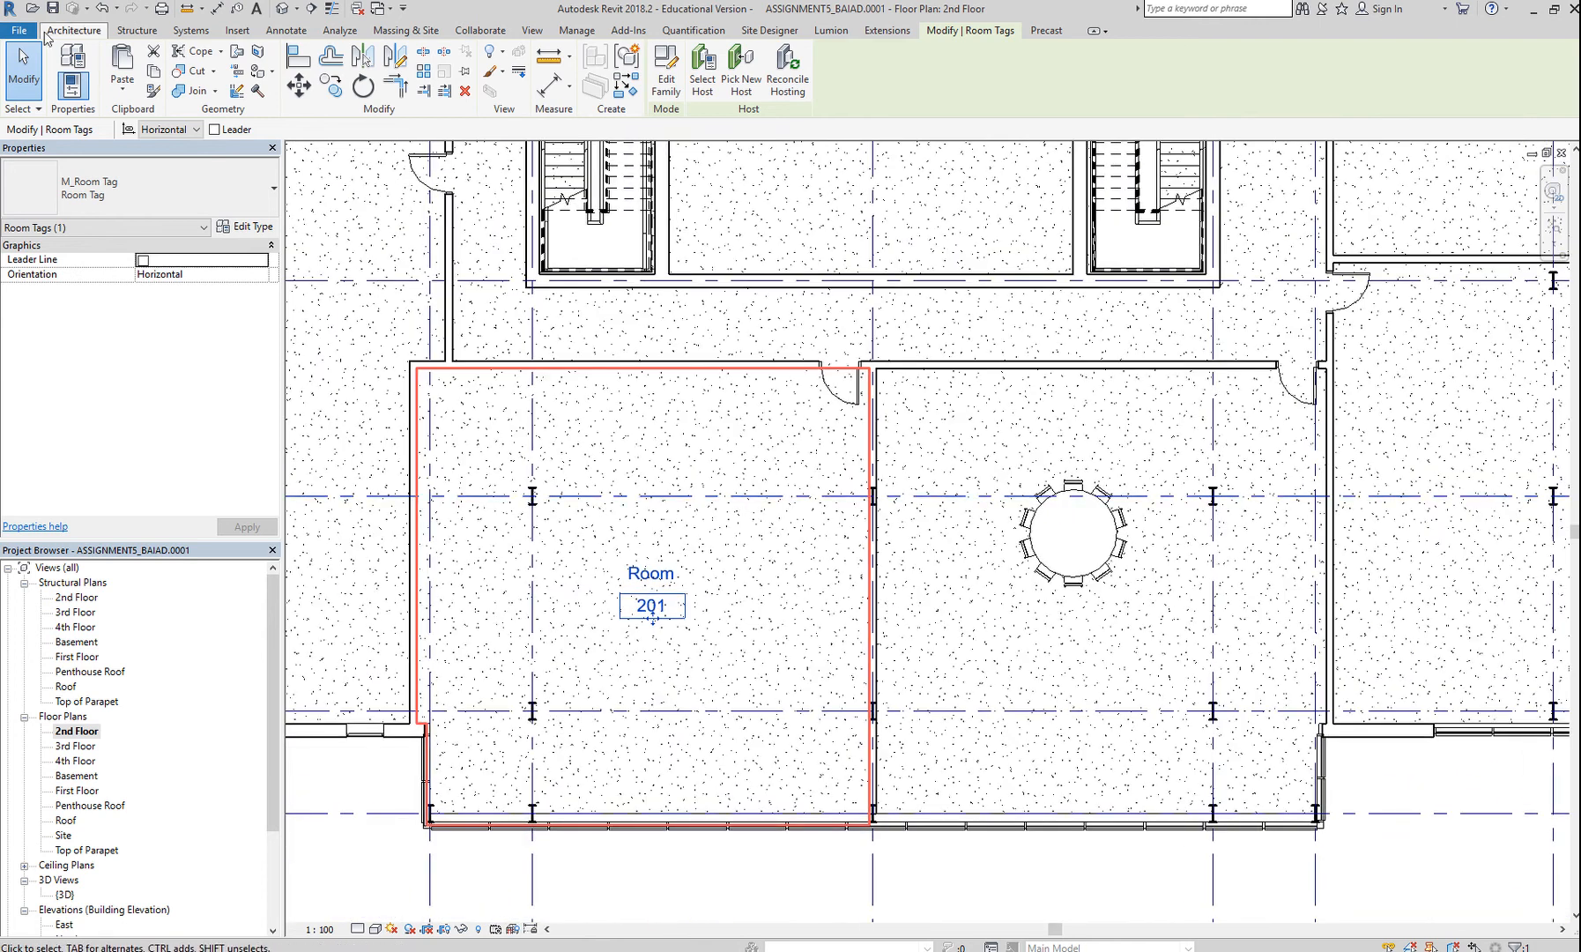
{"action": "left_click", "coordinate": [24, 71]}
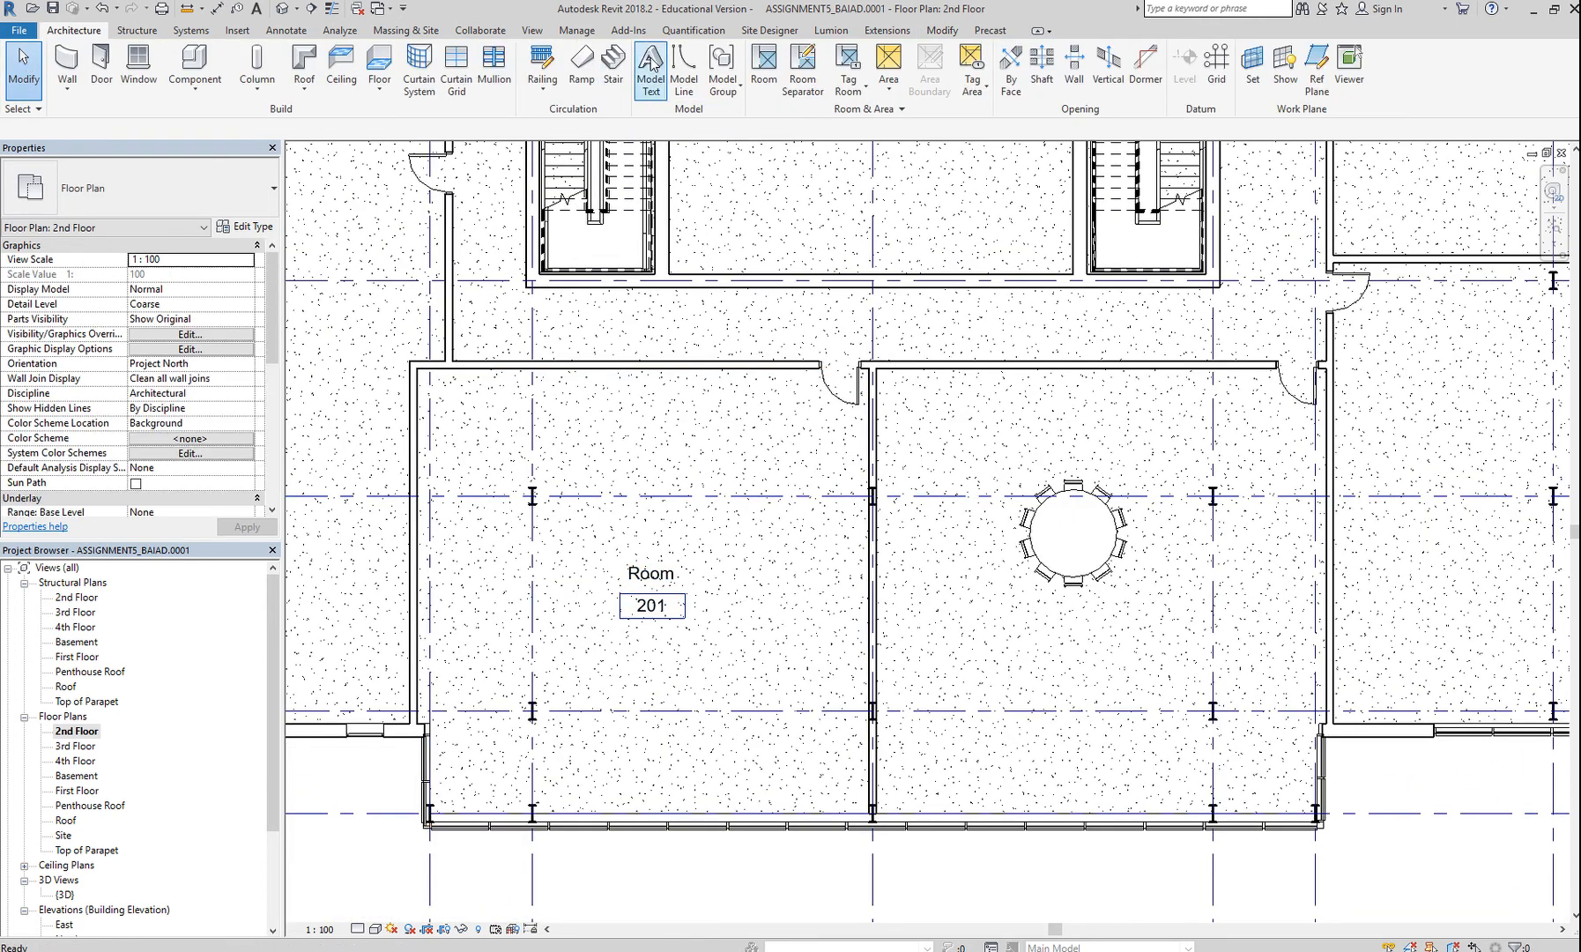
{"action": "left_click", "coordinate": [764, 60]}
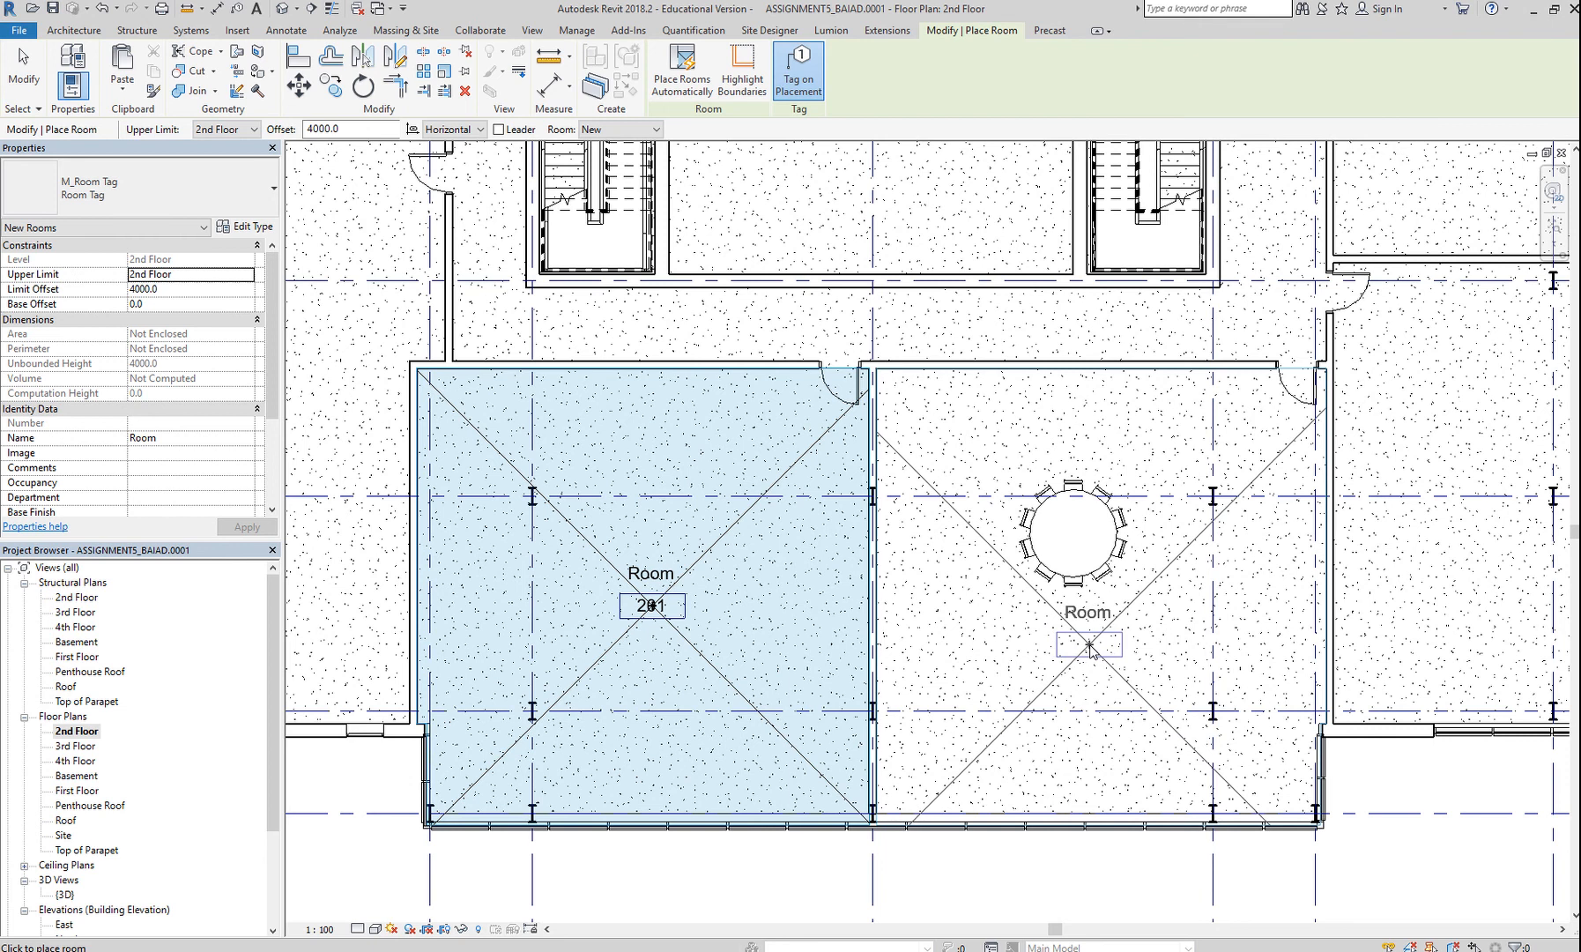
{"action": "left_click", "coordinate": [1099, 659]}
{"action": "scroll", "coordinate": [1102, 661], "scroll_direction": "down", "scroll_amount": 5}
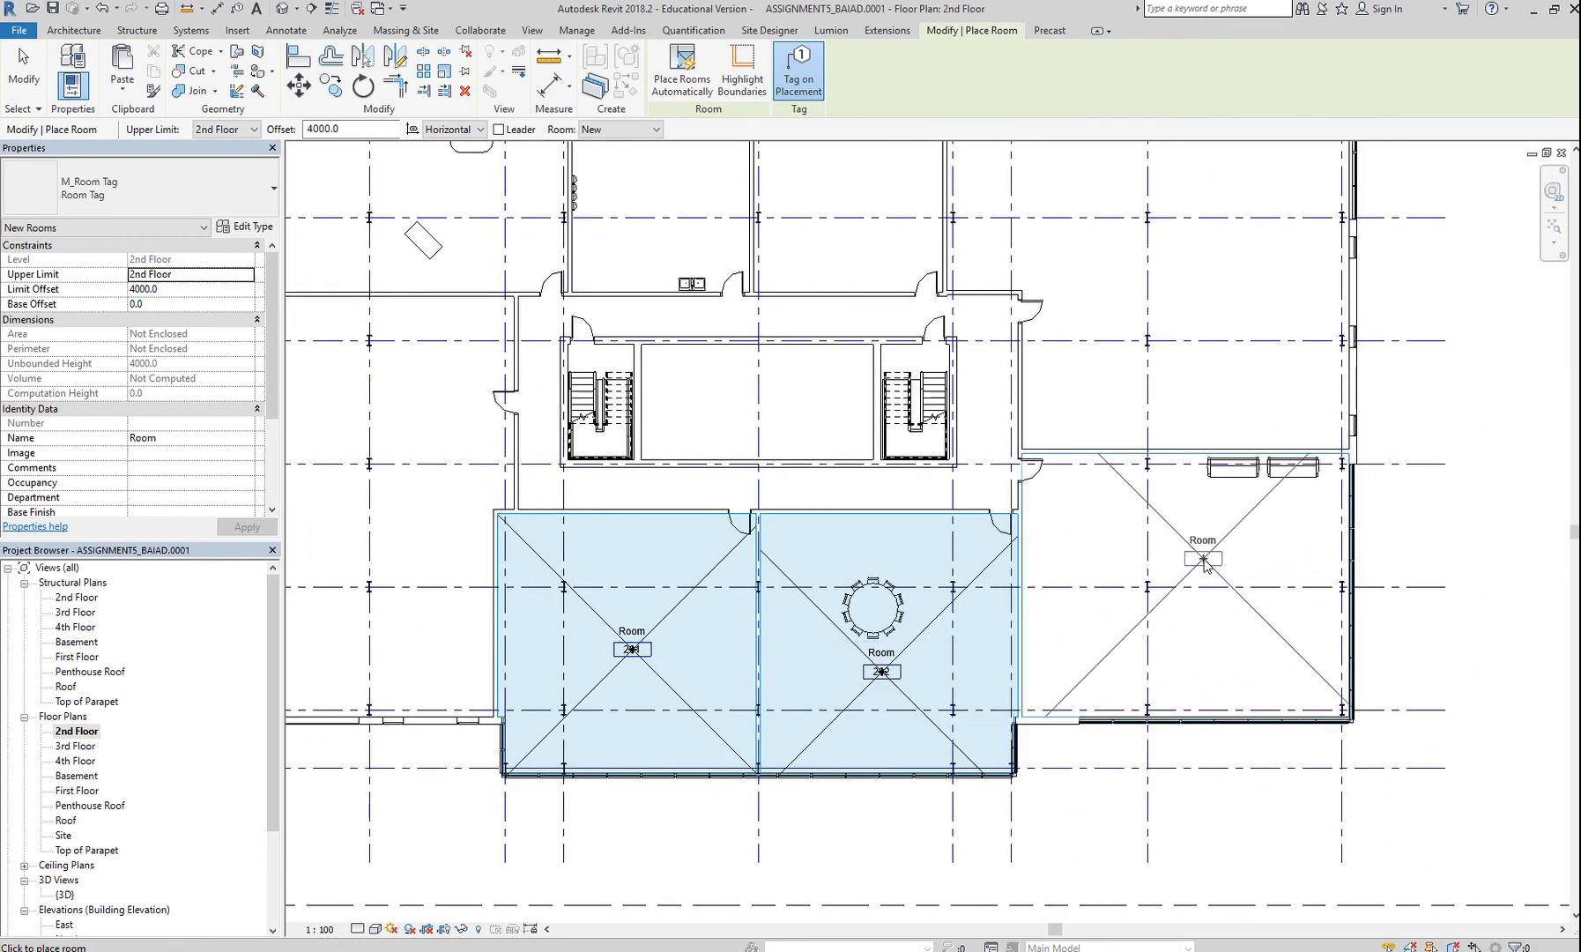
{"action": "left_click", "coordinate": [1108, 552]}
Place tagged rooms in the upper-right space, the two spaces between grids 5 and 3, and the upper-left space, working right to left.
{"action": "middle_click_drag", "start_coordinate": [1192, 327], "coordinate": [1152, 522]}
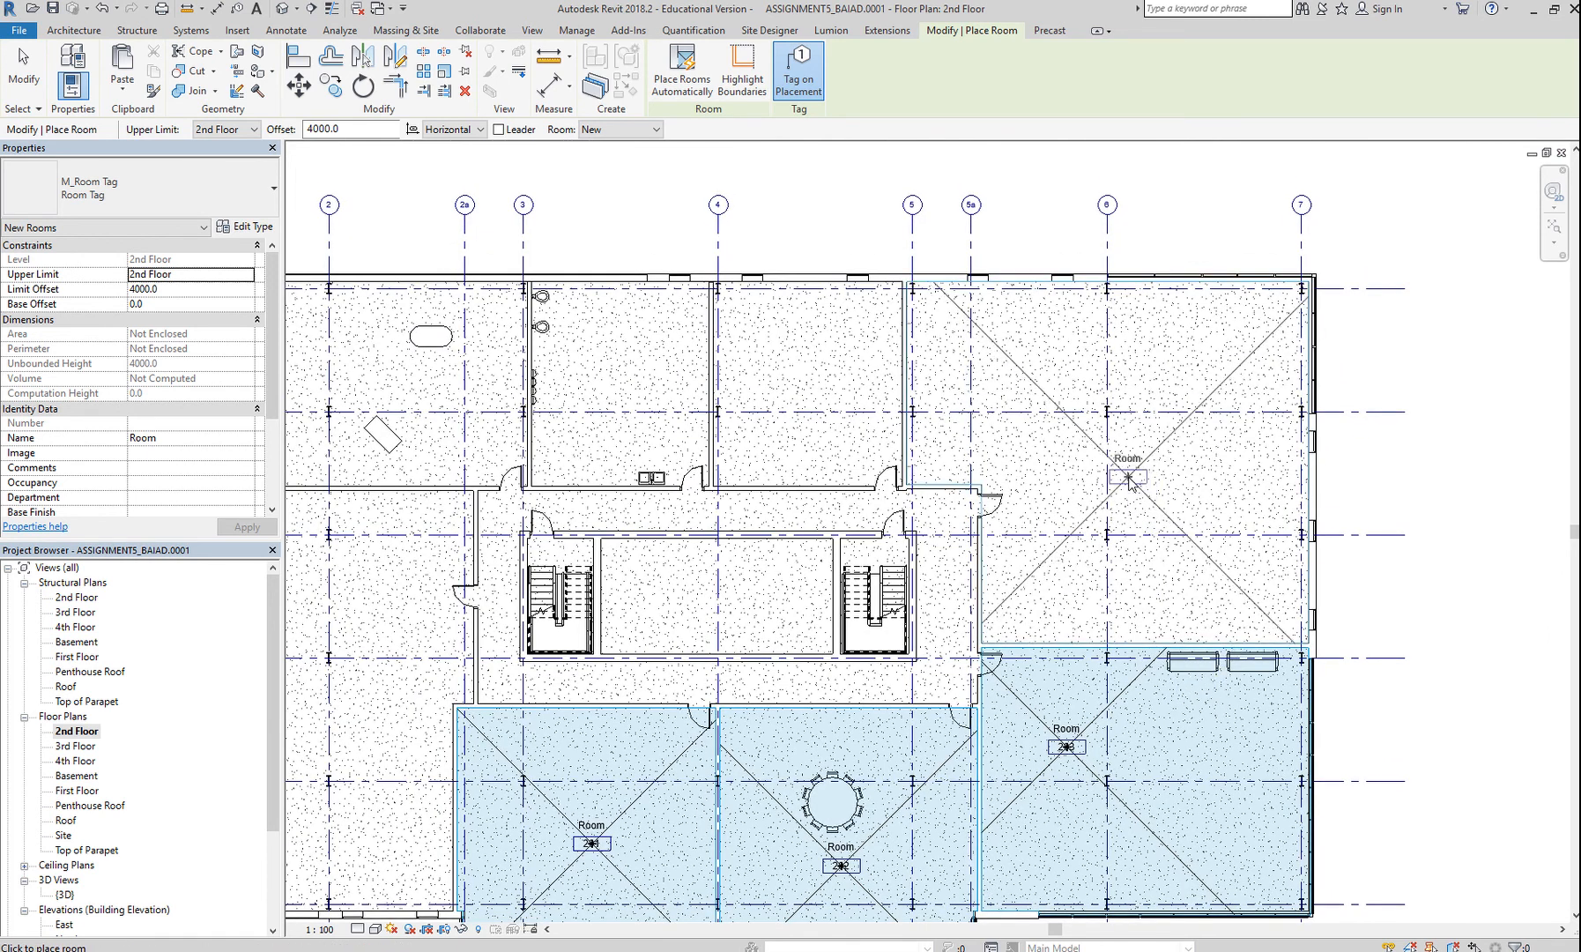
{"action": "left_click", "coordinate": [1142, 469]}
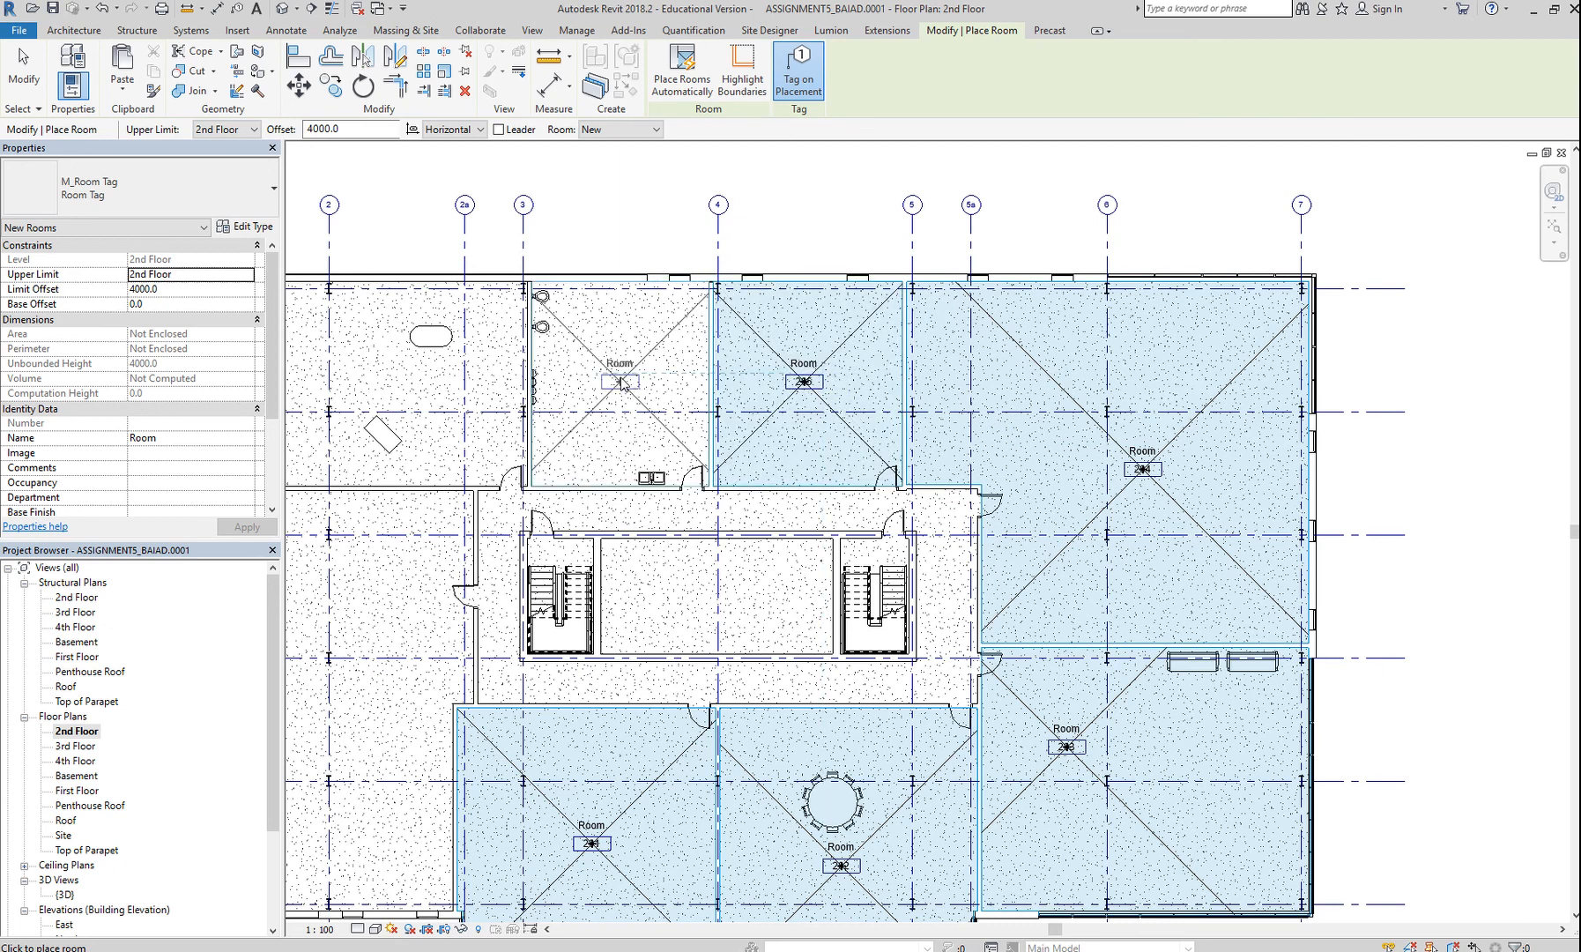
{"action": "left_click", "coordinate": [620, 383]}
{"action": "middle_click_drag", "start_coordinate": [287, 384], "coordinate": [573, 388]}
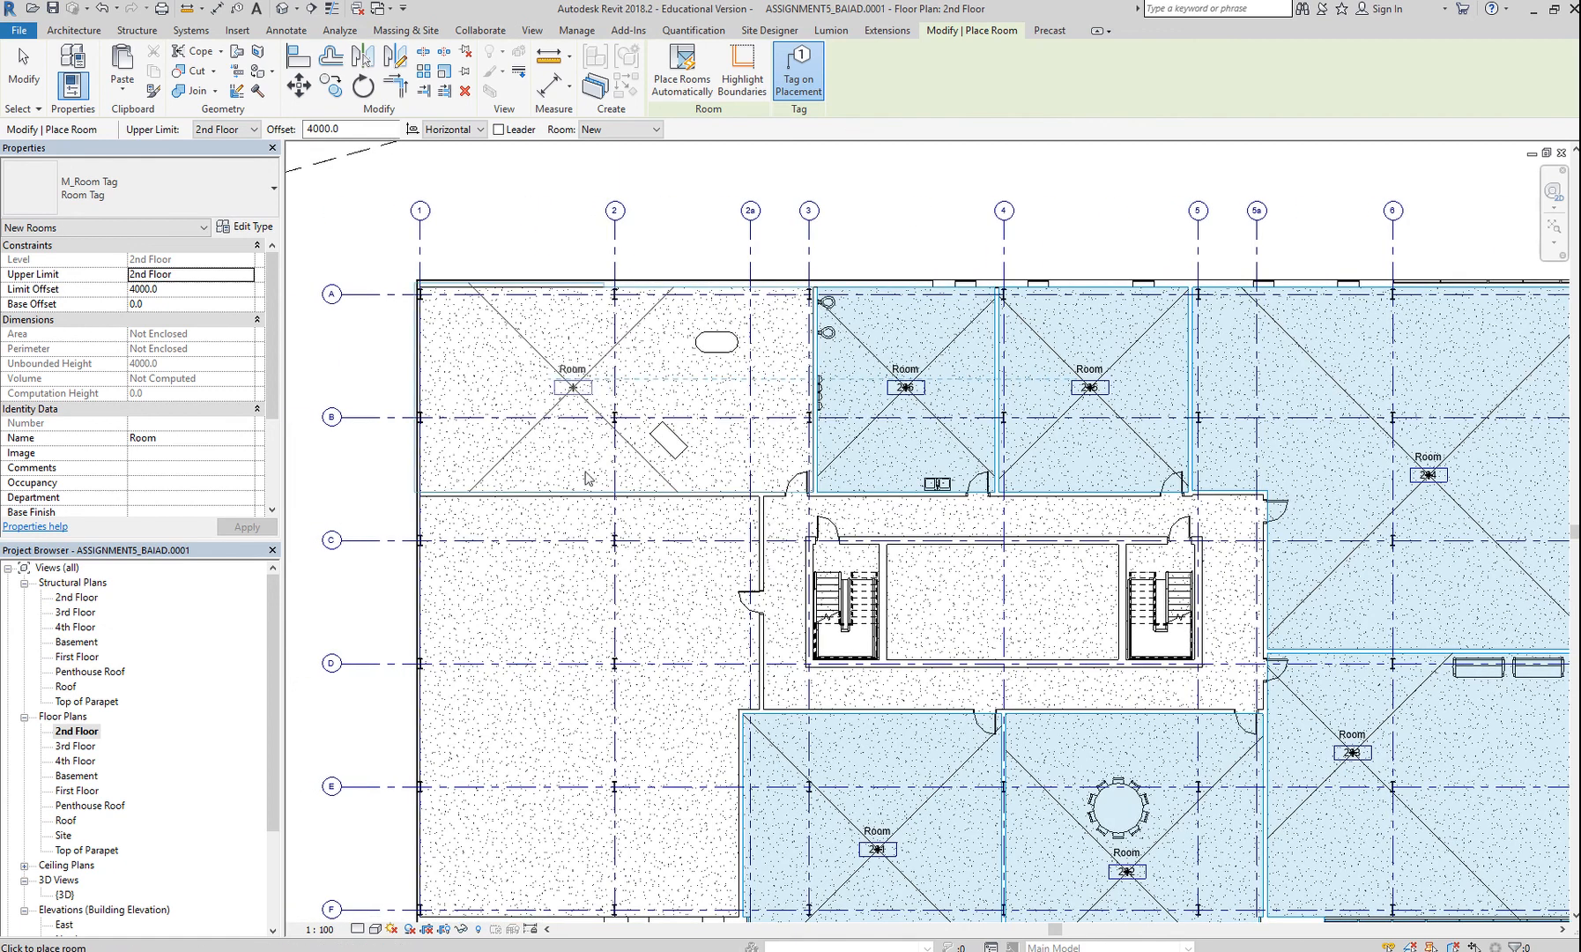
{"action": "left_click", "coordinate": [573, 388]}
Try to place a tagged room in the large west space below room 207, and dismiss the save reminder without saving.
{"action": "middle_click_drag", "start_coordinate": [579, 636], "coordinate": [588, 396]}
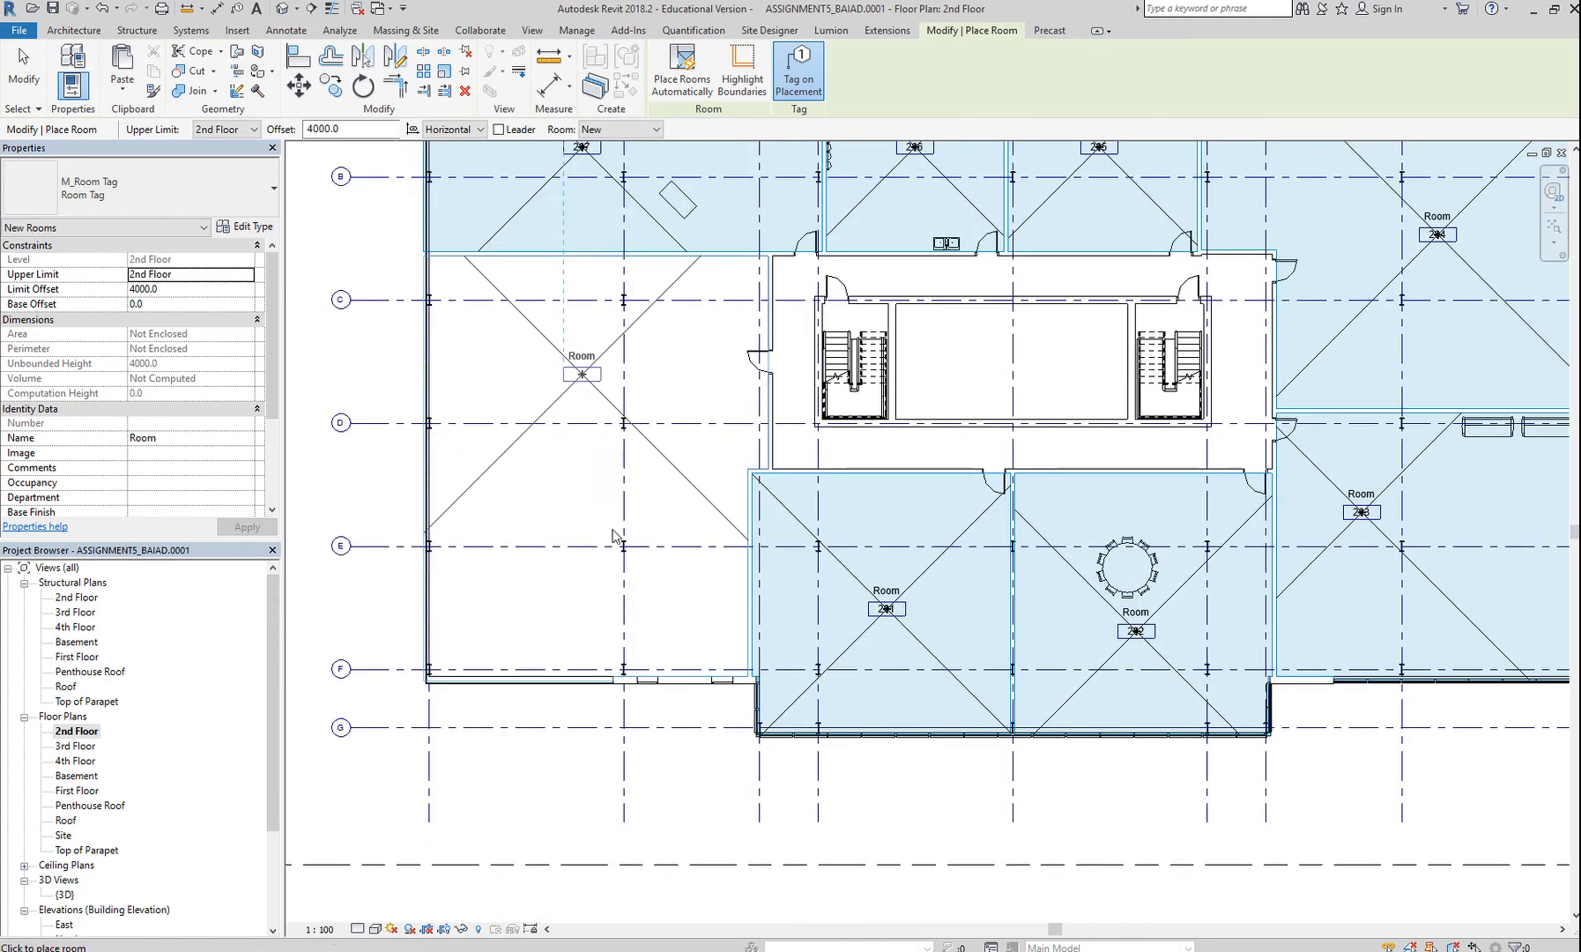
{"action": "left_click", "coordinate": [436, 405]}
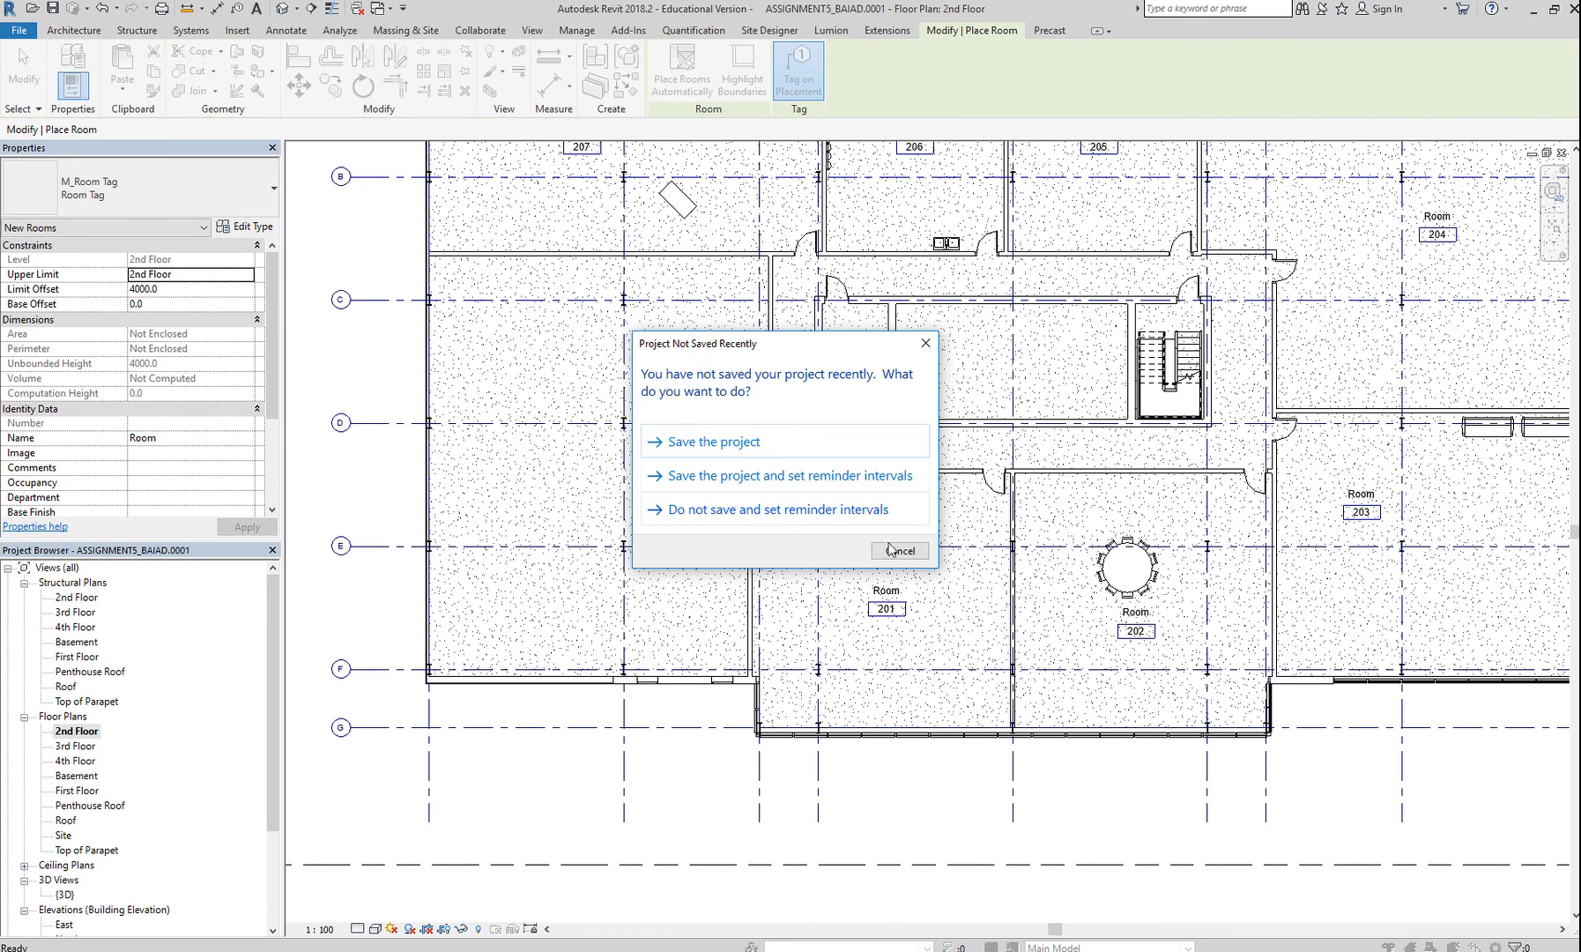
{"action": "left_click", "coordinate": [896, 550]}
{"action": "scroll", "coordinate": [892, 617], "scroll_direction": "up", "scroll_amount": 5}
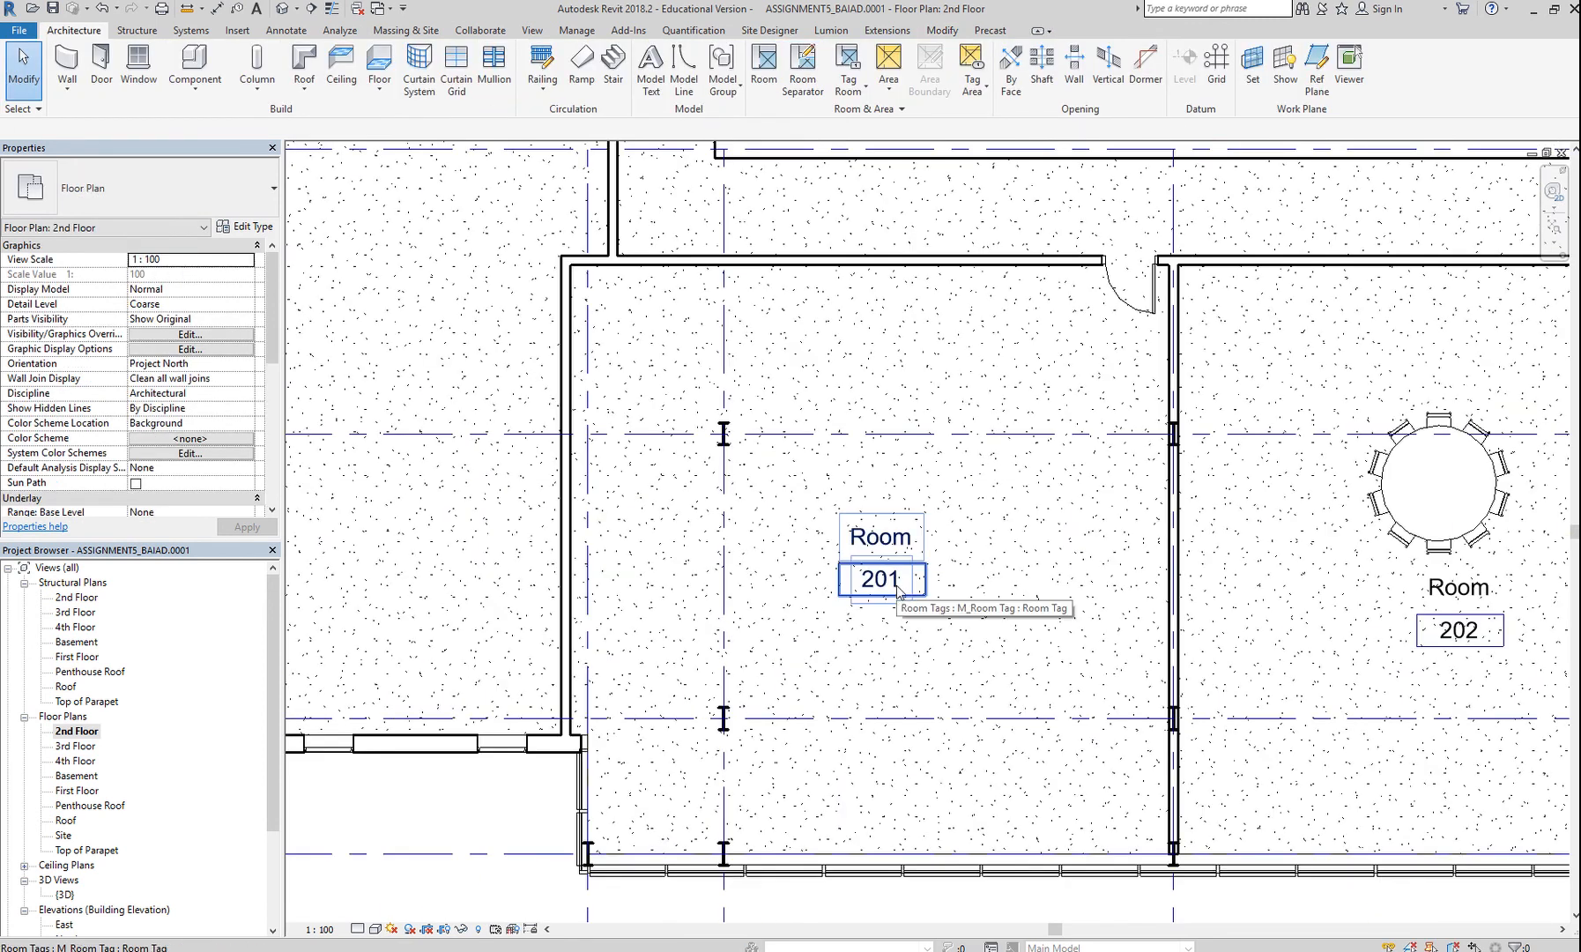
{"action": "left_click", "coordinate": [888, 585]}
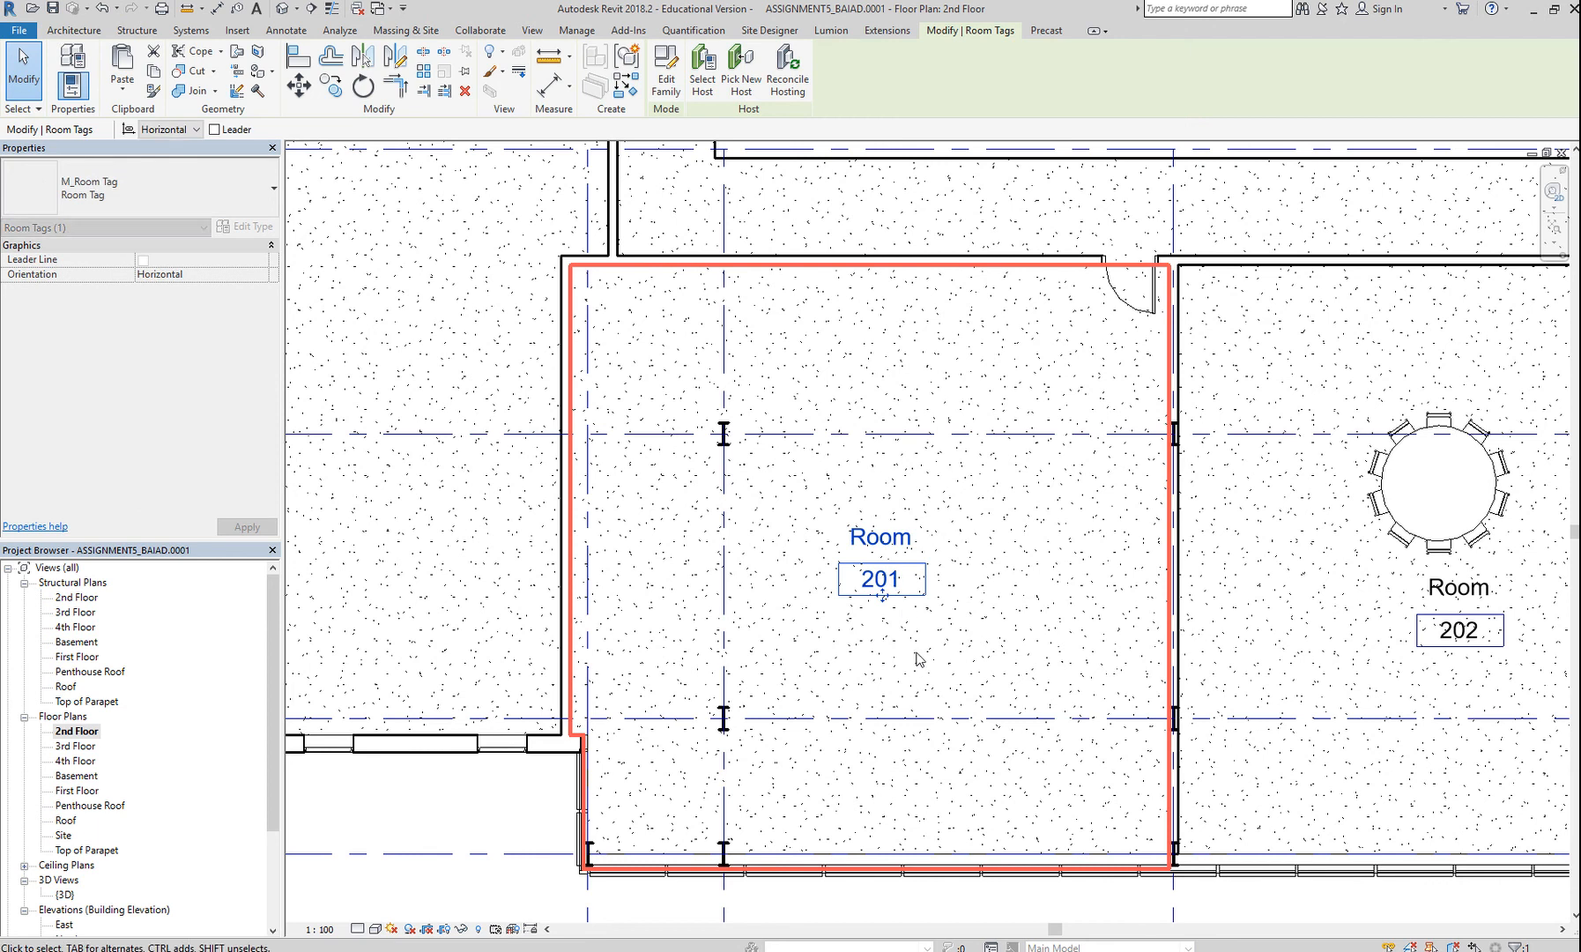
{"action": "left_click", "coordinate": [906, 586]}
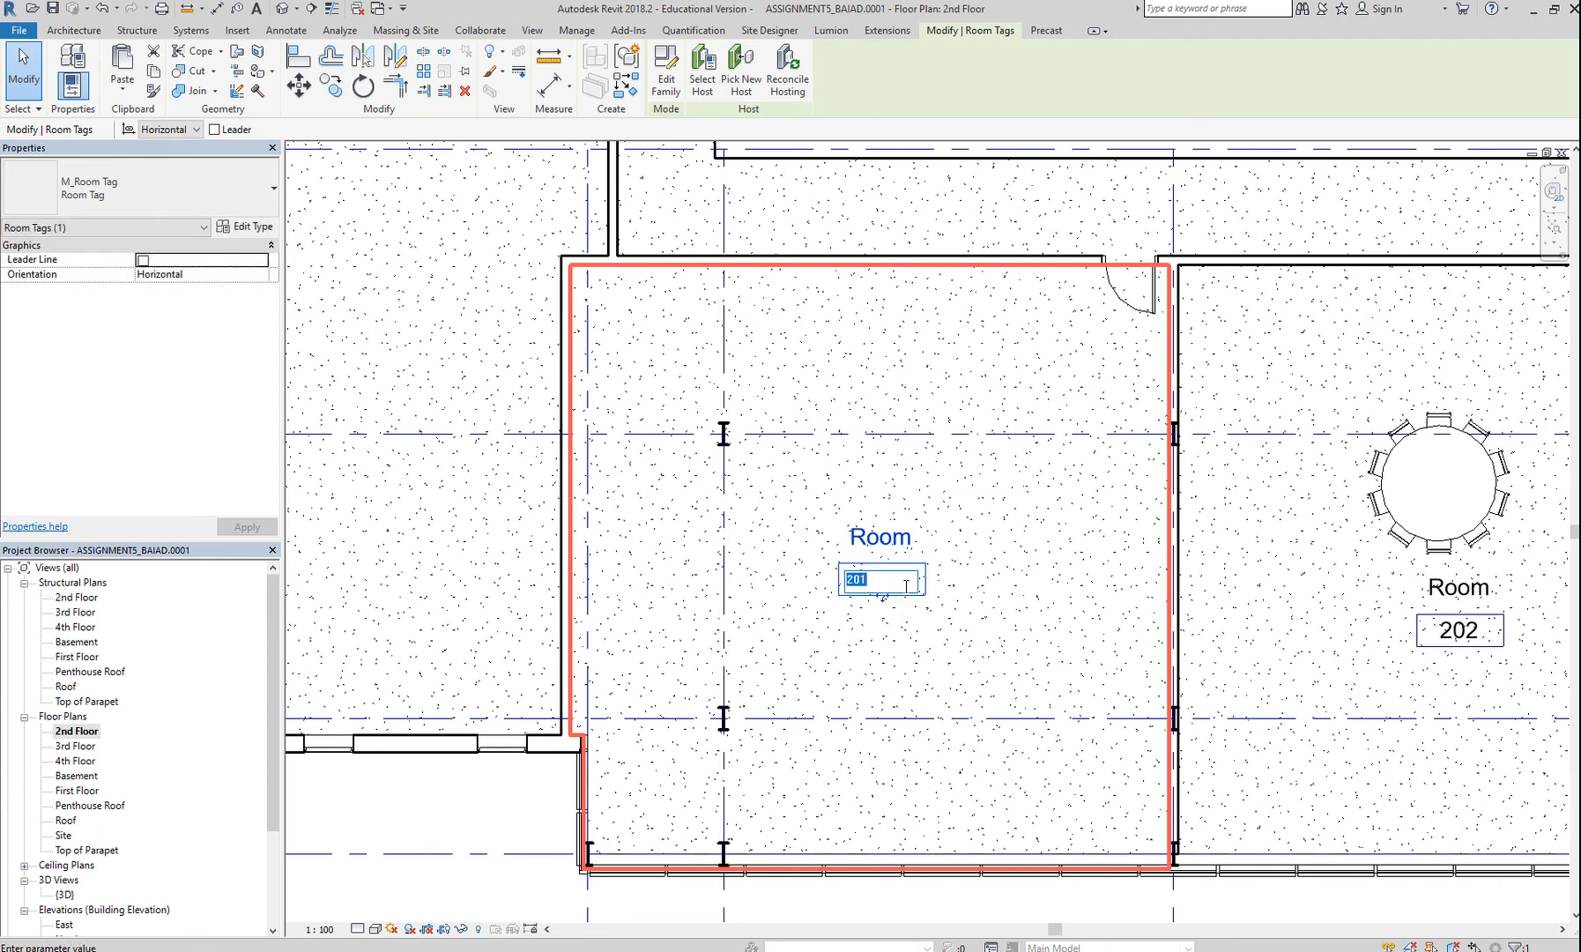
{"action": "left_click", "coordinate": [962, 683]}
Place a tagged room in the large west space below room 207 and end room placement.
{"action": "scroll", "coordinate": [962, 684], "scroll_direction": "down", "scroll_amount": 5}
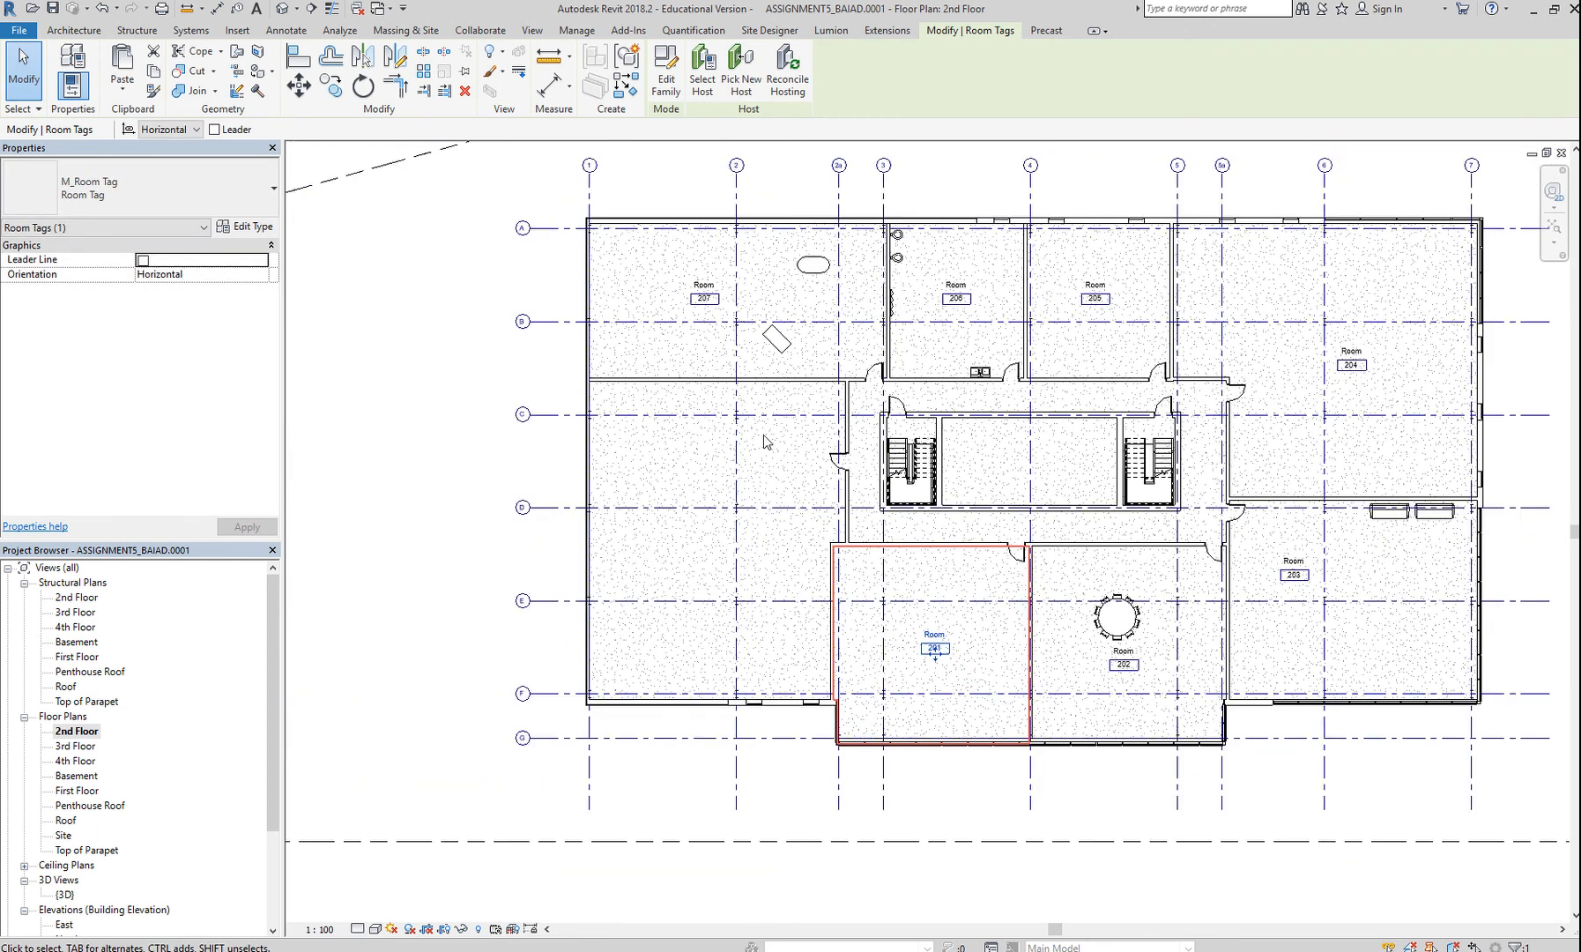
{"action": "left_click", "coordinate": [74, 30]}
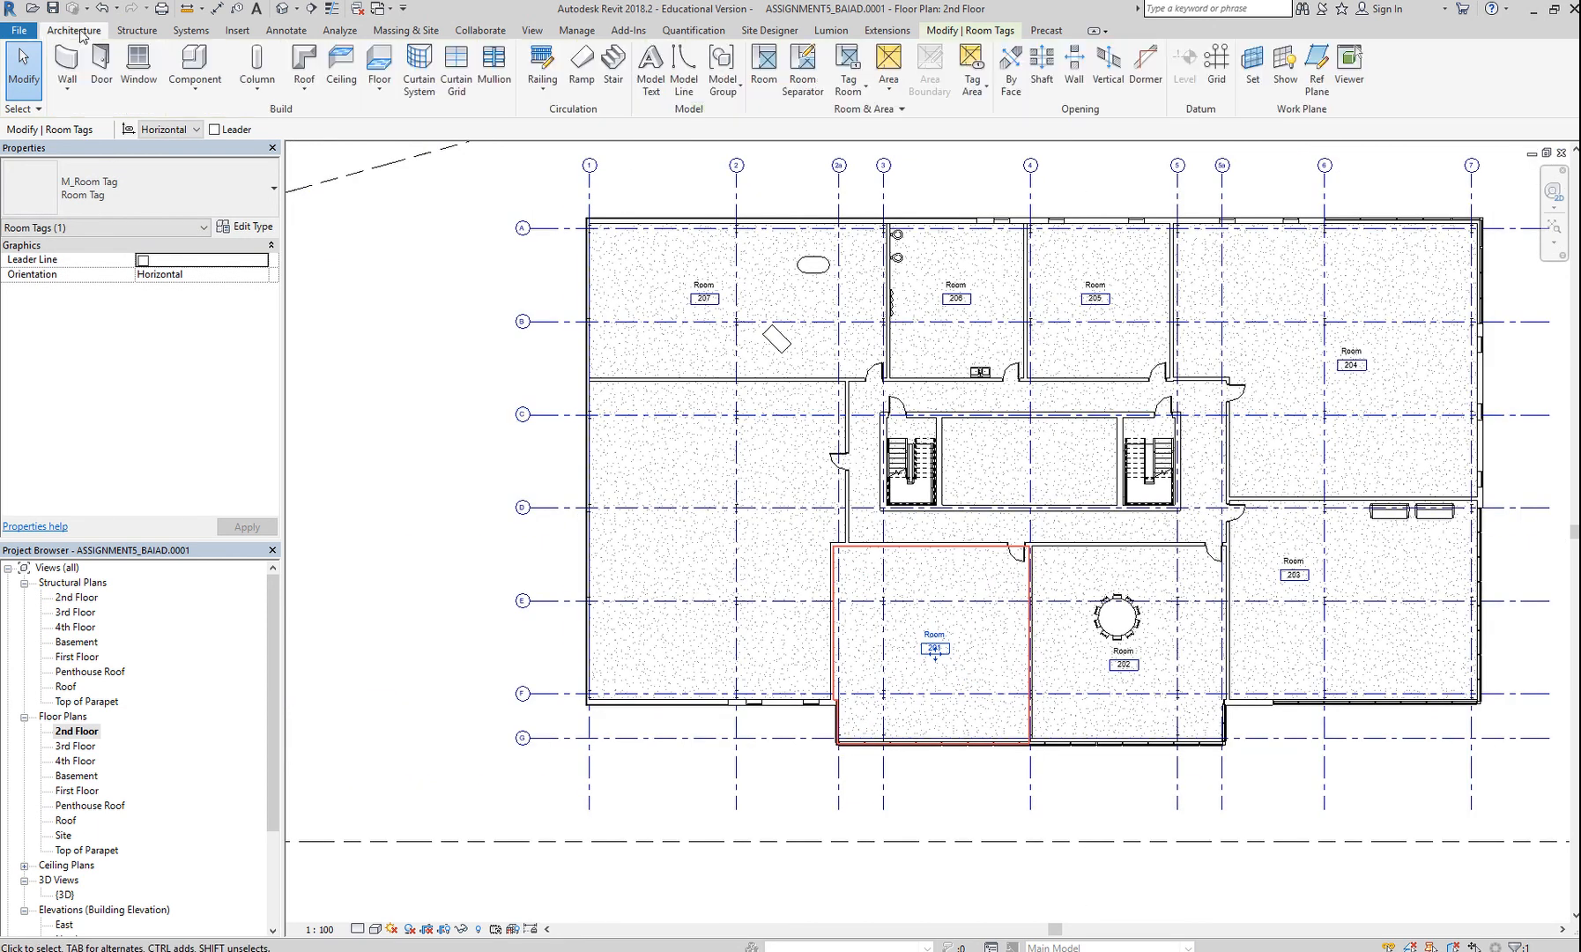
{"action": "left_click", "coordinate": [763, 71]}
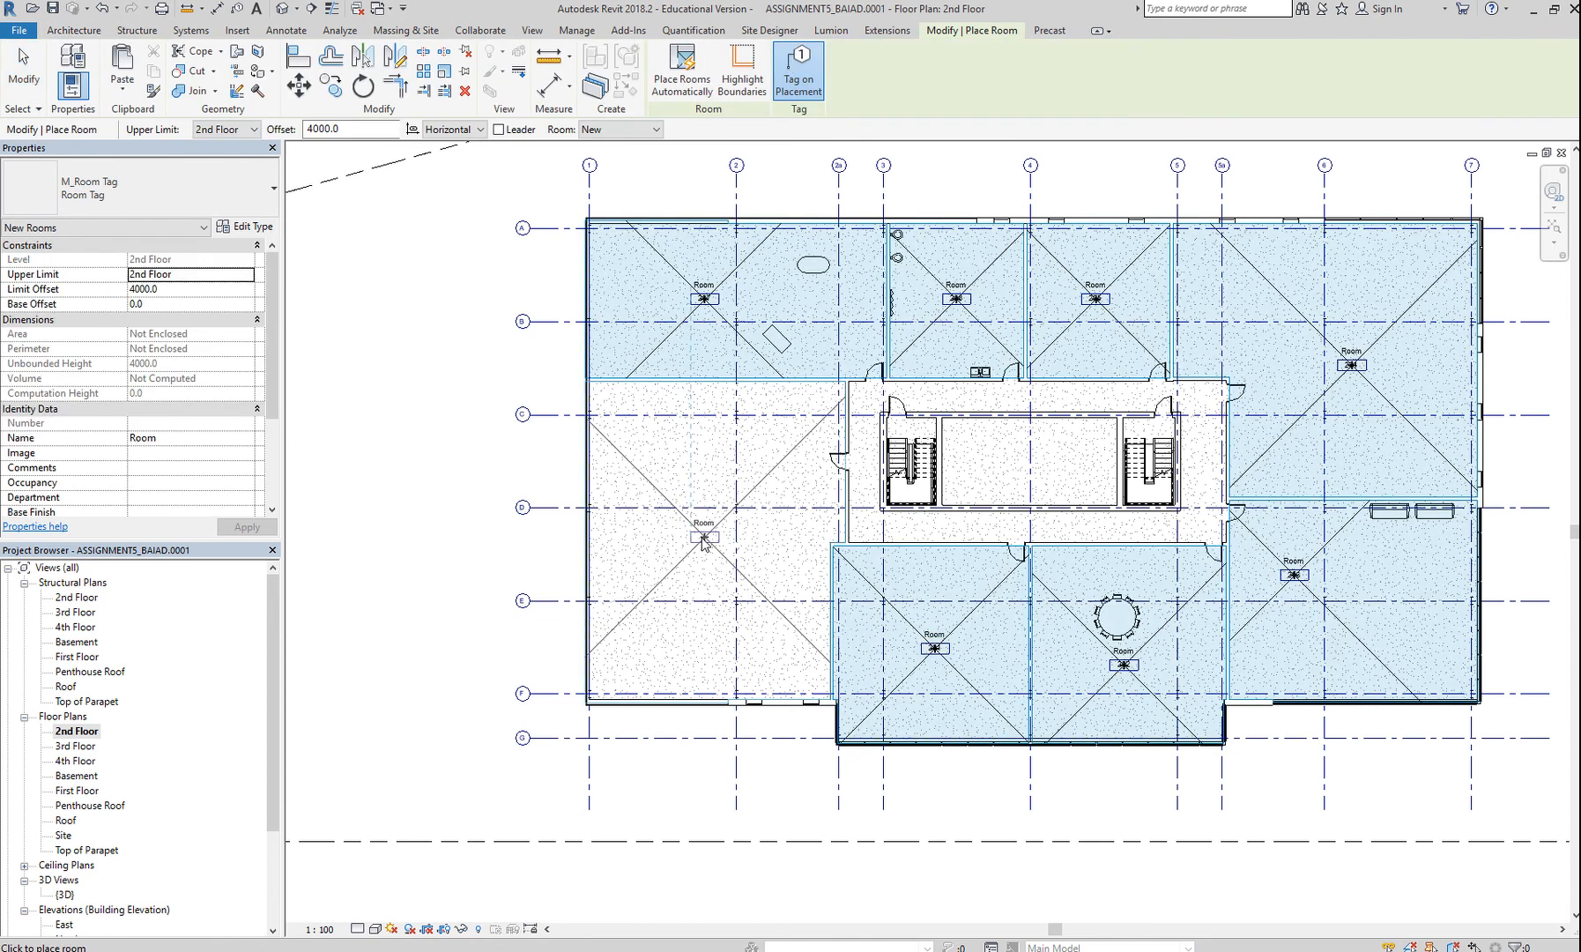
{"action": "left_click", "coordinate": [704, 553]}
{"action": "key", "text": "Escape"}
{"action": "key", "text": "Escape"}
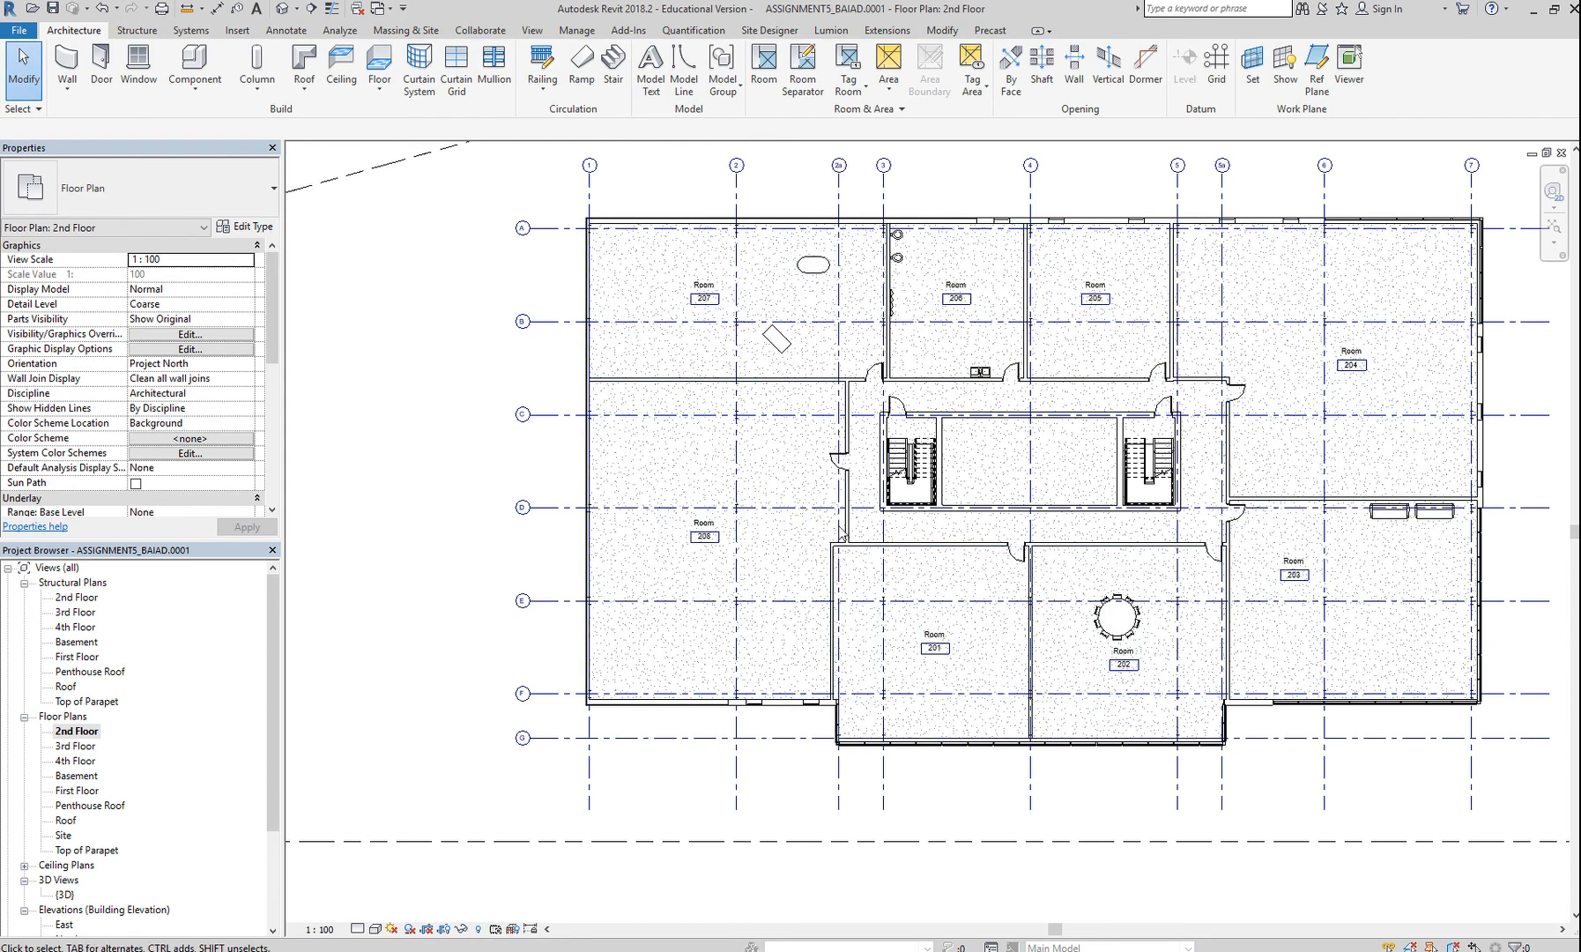